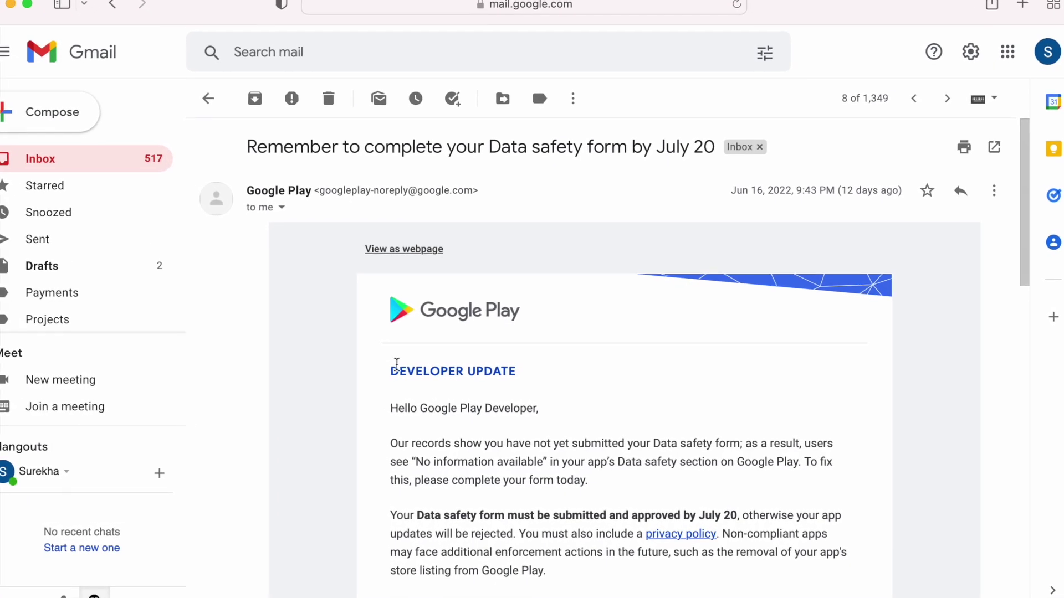
Read the Google Play email about the Data safety form, covering the submission deadline, the consequences of non-compliance and the required actions.
drag(221, 185, 501, 263)
click(469, 194)
scroll(448, 173, down, 3)
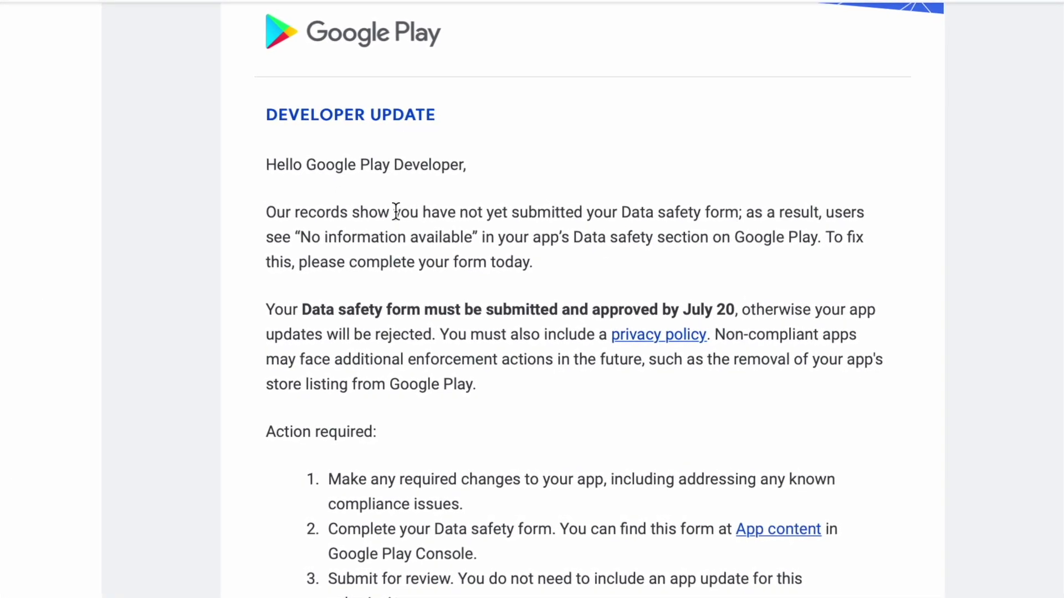
drag(394, 212, 736, 203)
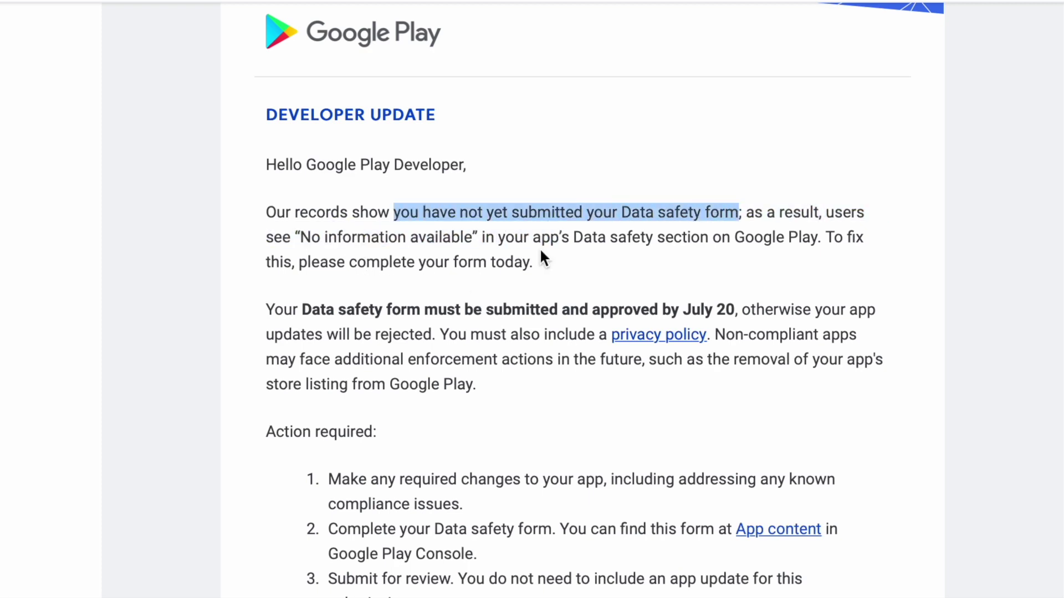
drag(826, 212, 817, 237)
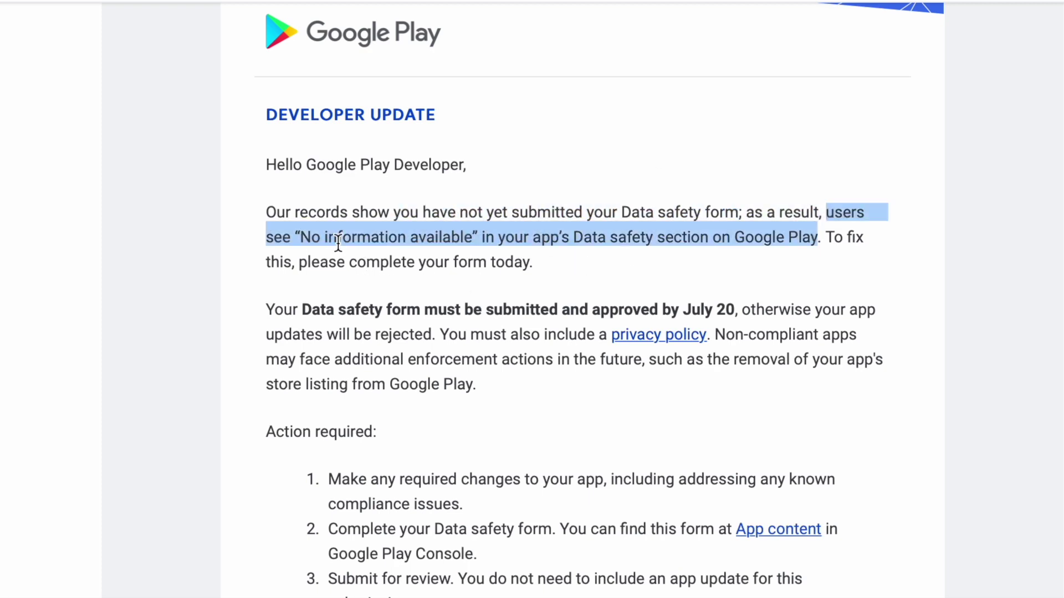
click(359, 242)
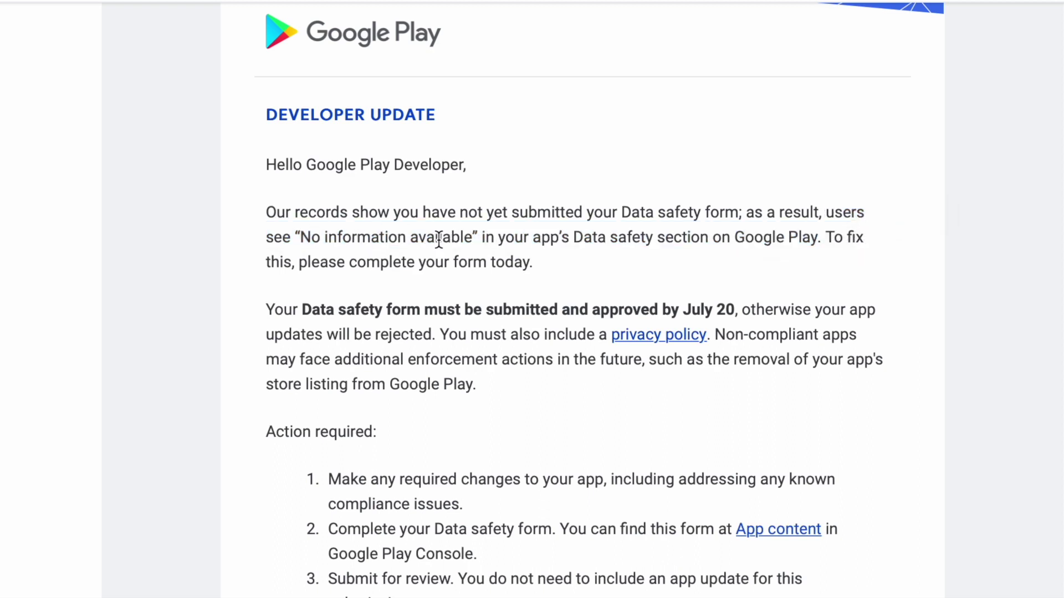
drag(592, 310, 732, 312)
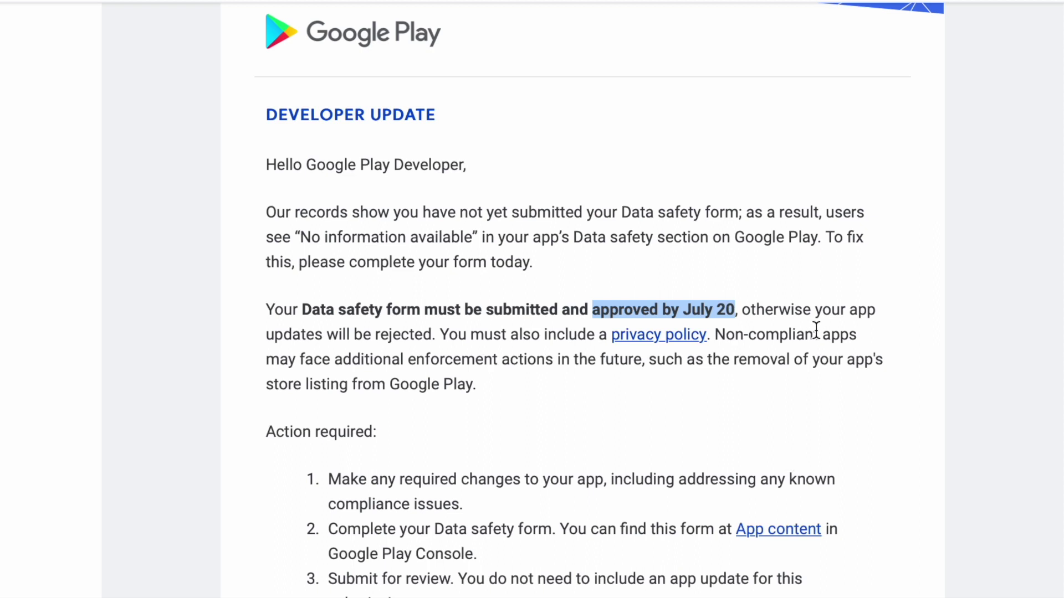
drag(741, 310, 502, 337)
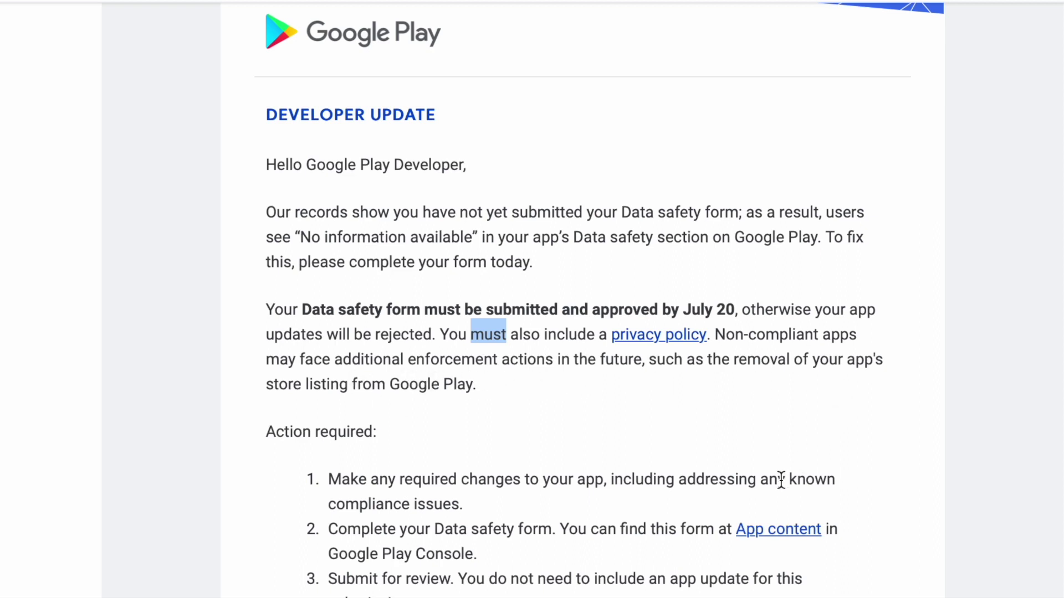
scroll(781, 480, down, 3)
drag(734, 188, 753, 217)
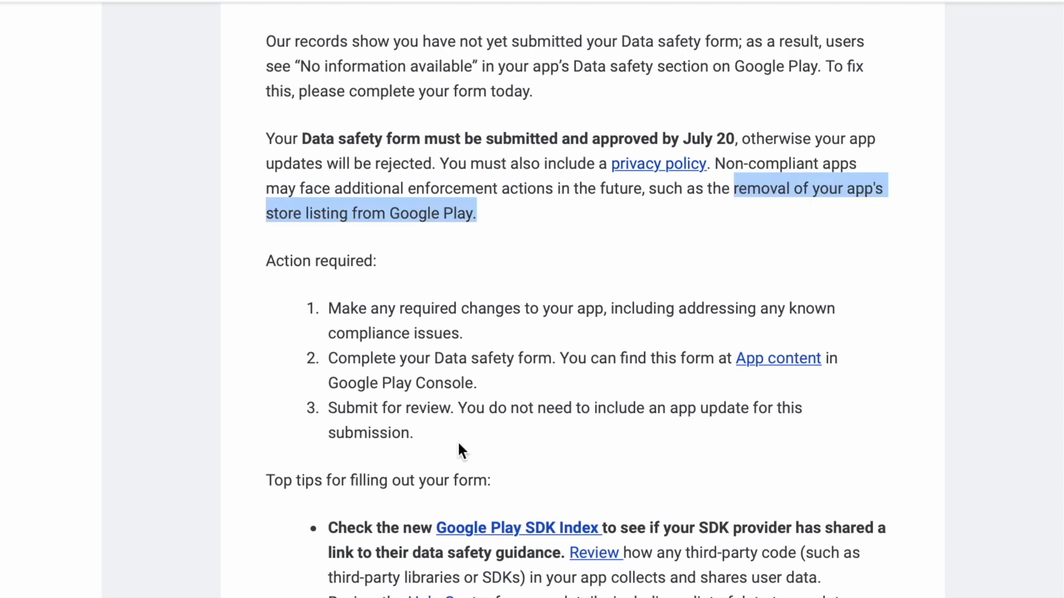
scroll(457, 440, down, 3)
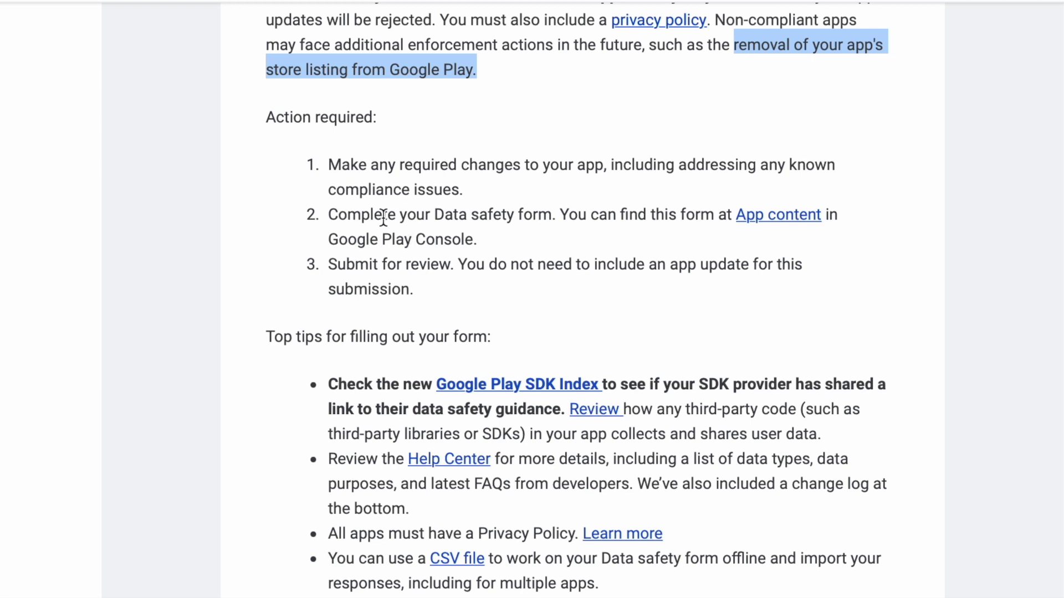
drag(457, 223, 550, 221)
click(554, 221)
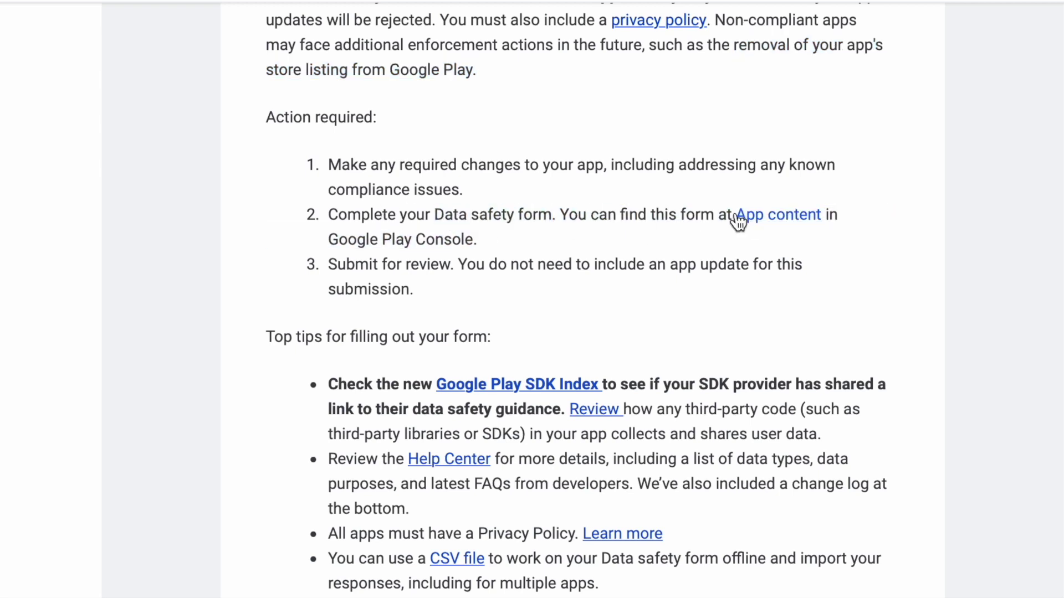
drag(330, 264, 454, 268)
scroll(601, 281, up, 1)
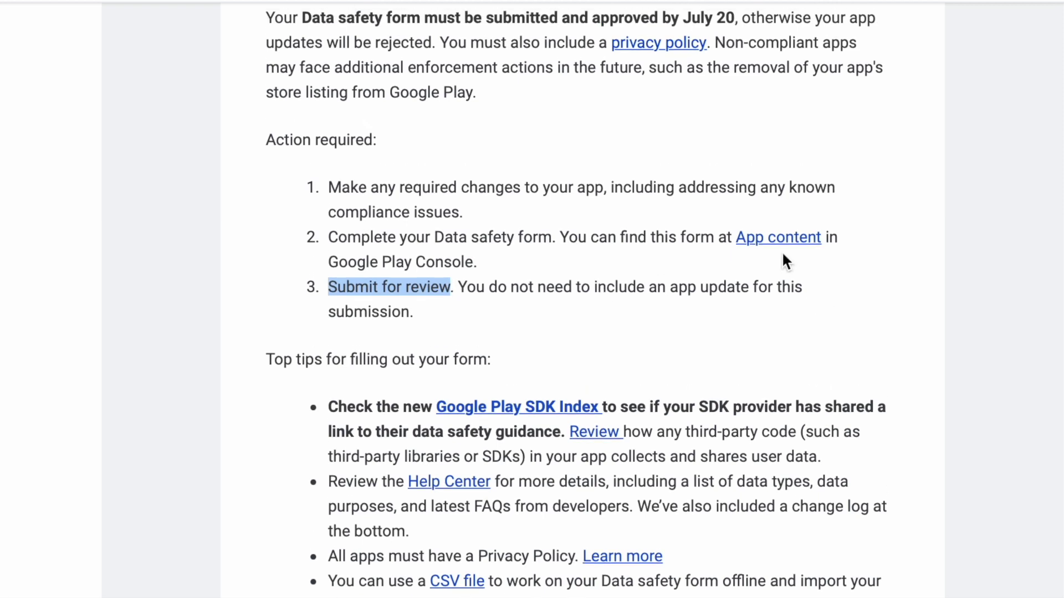
Follow the email's App content link to Google Play Console, choosing the Home Apps developer account and the Ingredients Translator app.
click(777, 233)
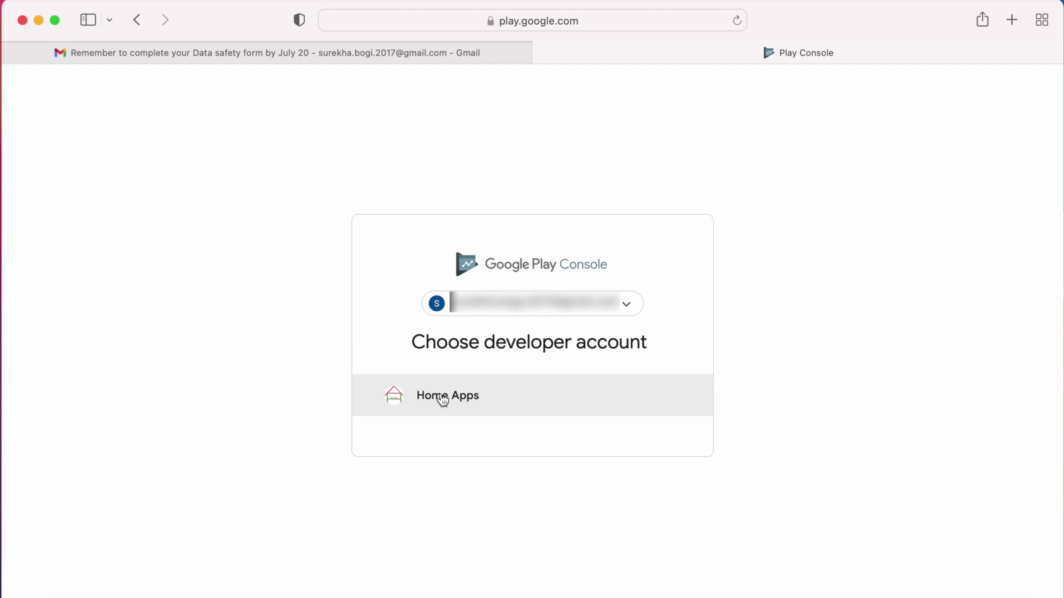
click(443, 398)
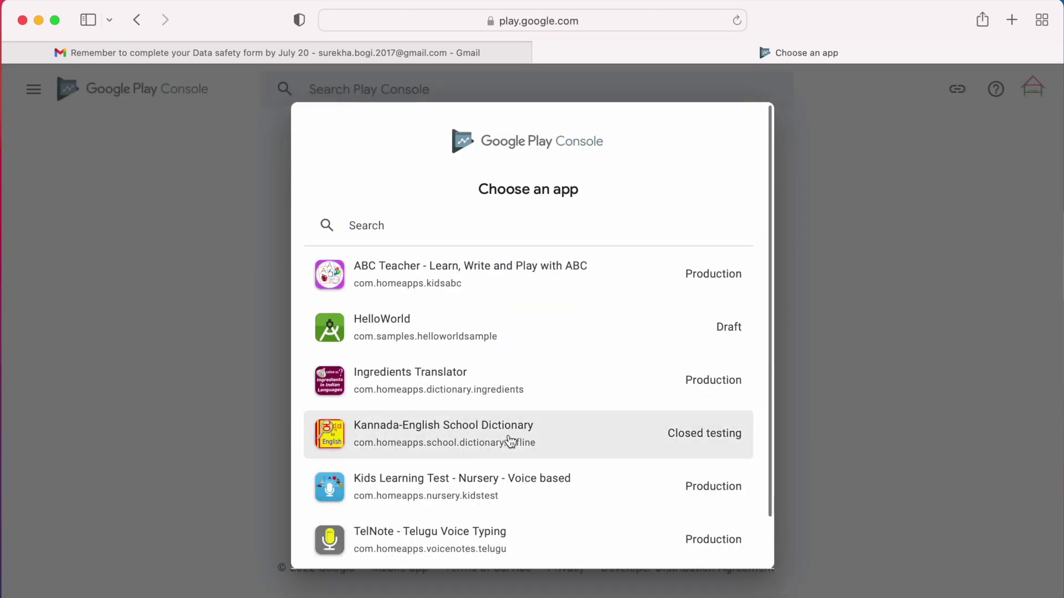
scroll(499, 441, down, 2)
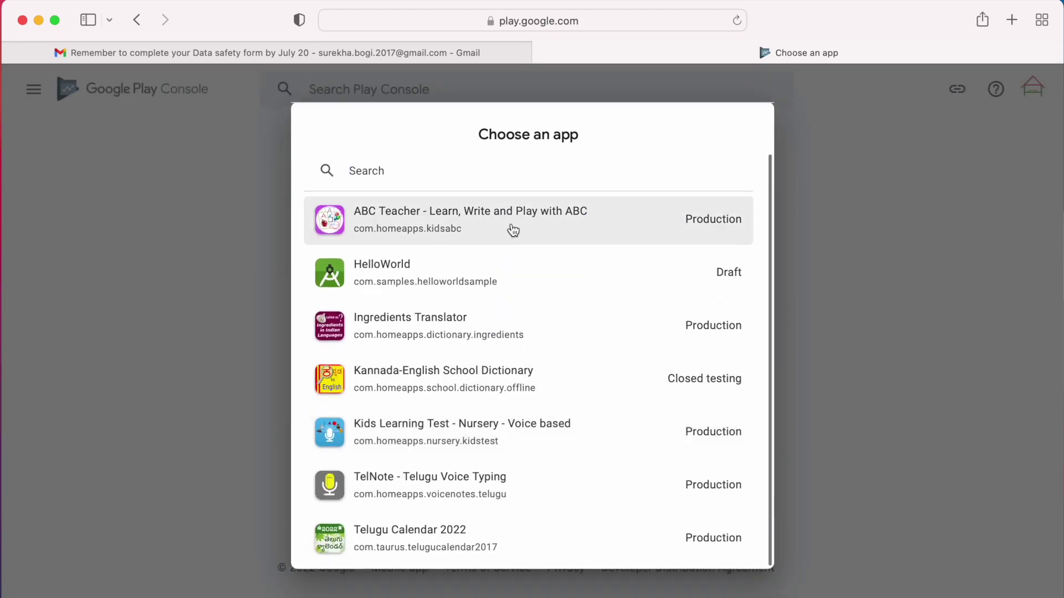
click(437, 324)
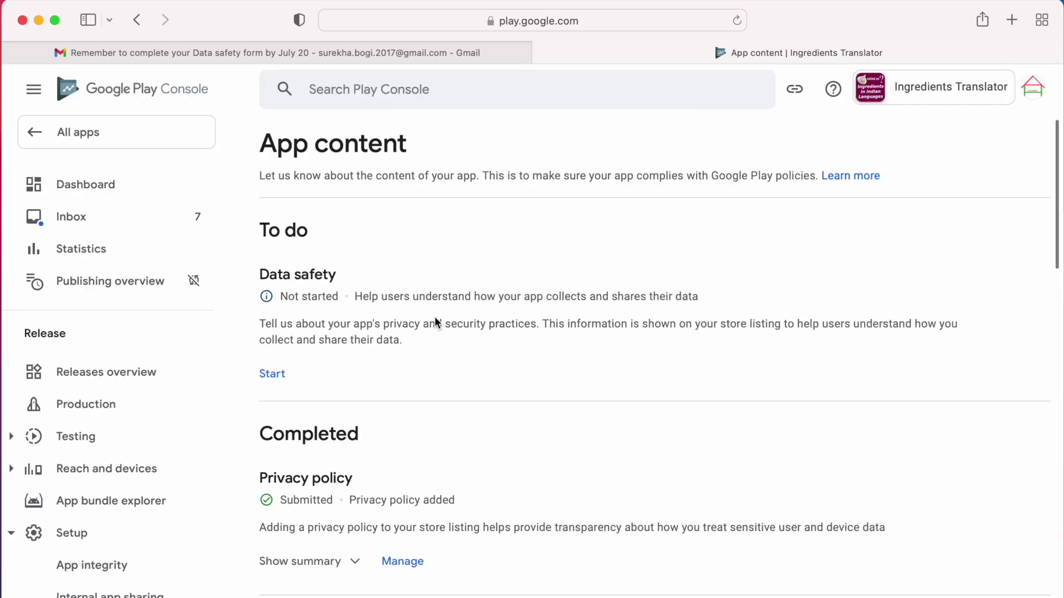
Review the To do and Completed declarations on the App content page of Ingredients Translator.
triple_click(282, 149)
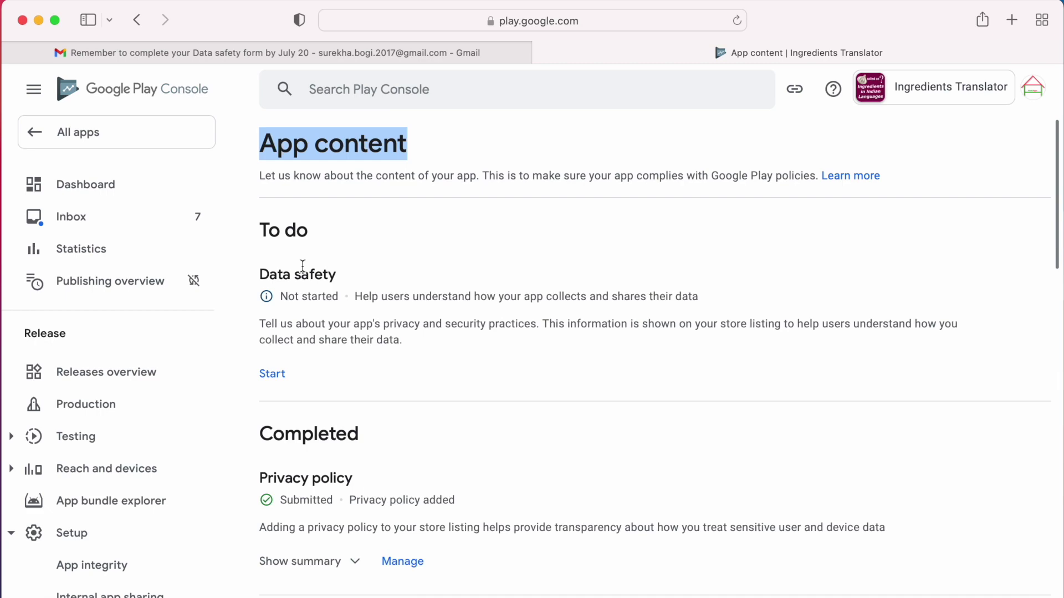
triple_click(264, 229)
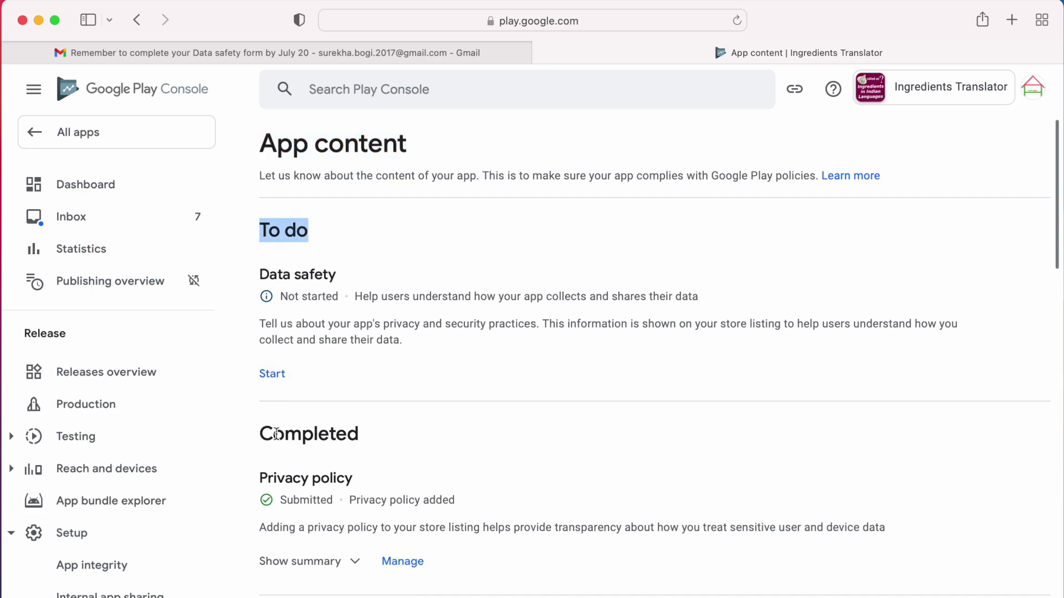
drag(260, 435, 355, 433)
scroll(448, 461, down, 5)
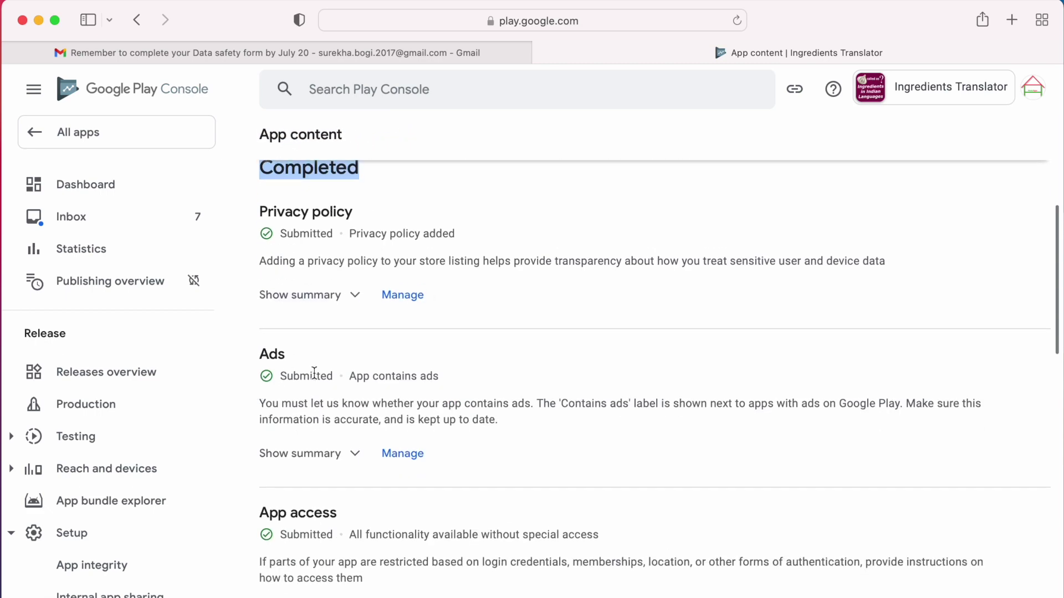
scroll(314, 373, down, 4)
scroll(346, 427, down, 6)
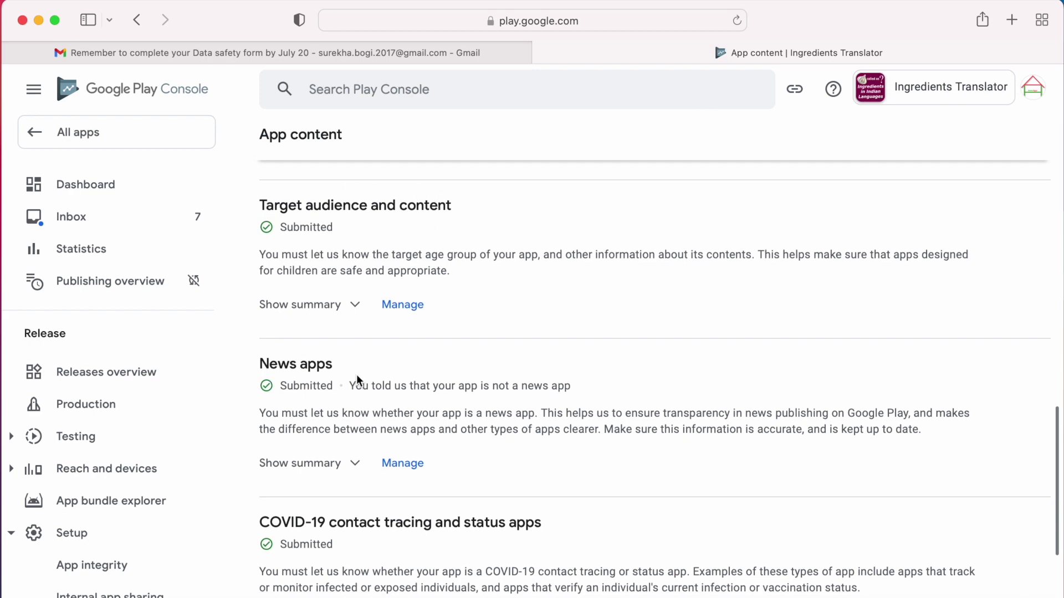
scroll(356, 374, down, 3)
scroll(523, 378, up, 2)
double_click(303, 323)
double_click(299, 476)
scroll(400, 387, up, 15)
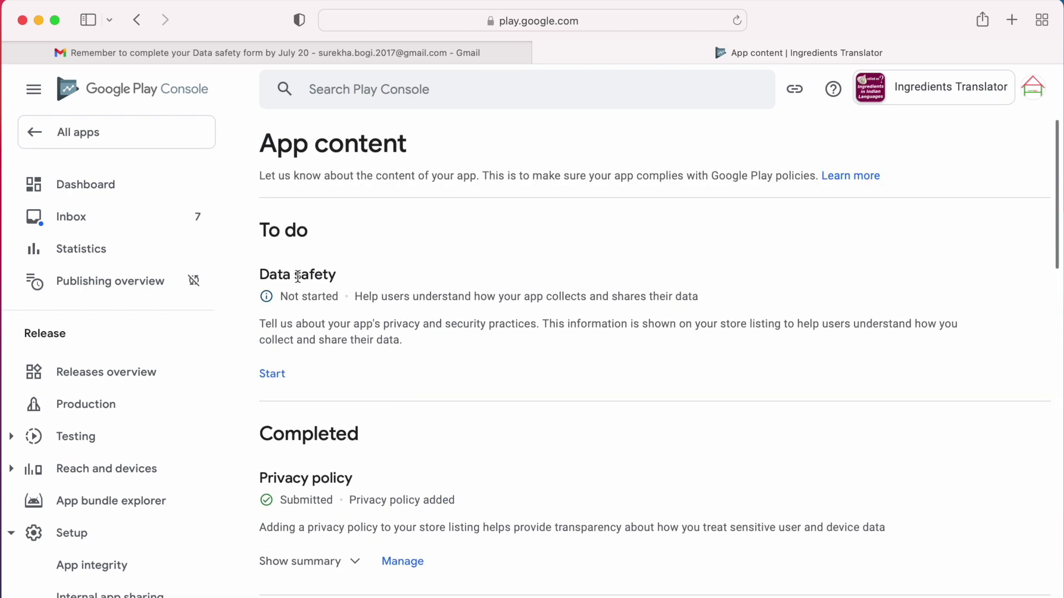
Locate the App content entry under Policy in the Play Console navigation for Ingredients Translator.
drag(261, 143, 407, 145)
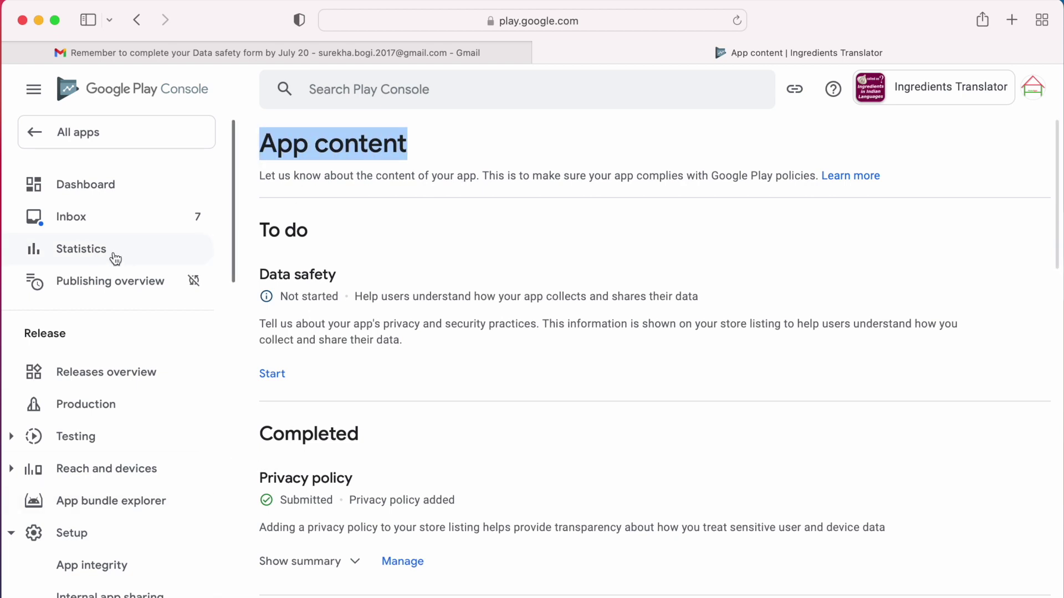
scroll(115, 259, down, 10)
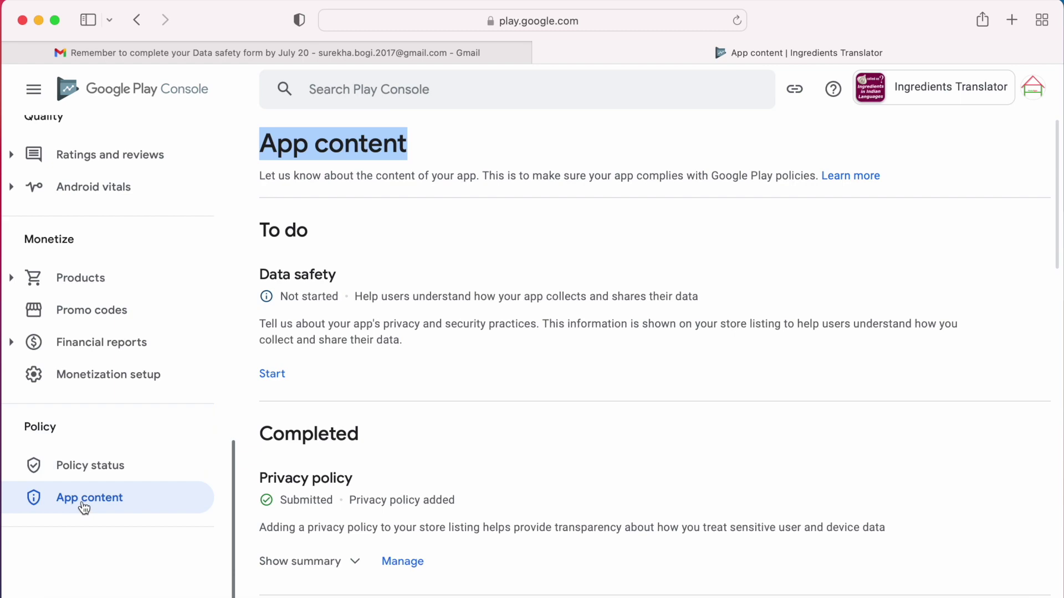
scroll(96, 344, up, 10)
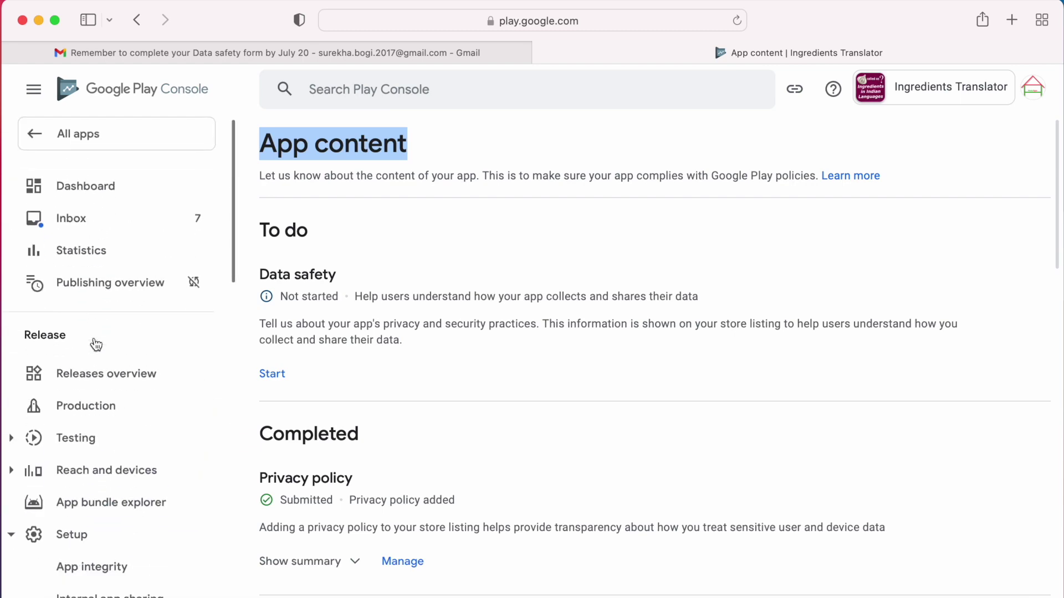
scroll(95, 344, down, 10)
scroll(96, 344, up, 5)
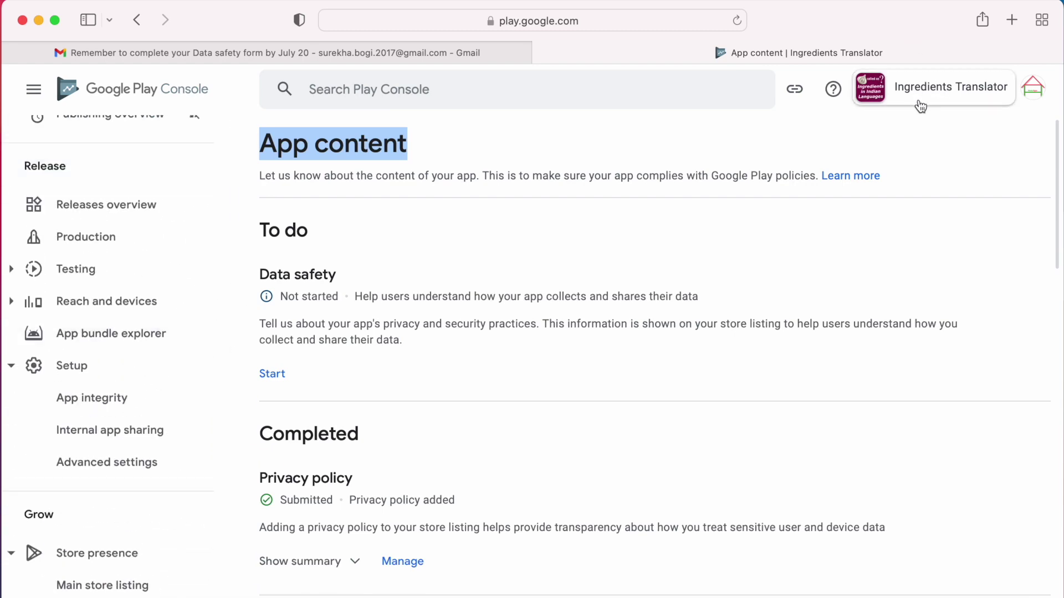
scroll(161, 333, down, 10)
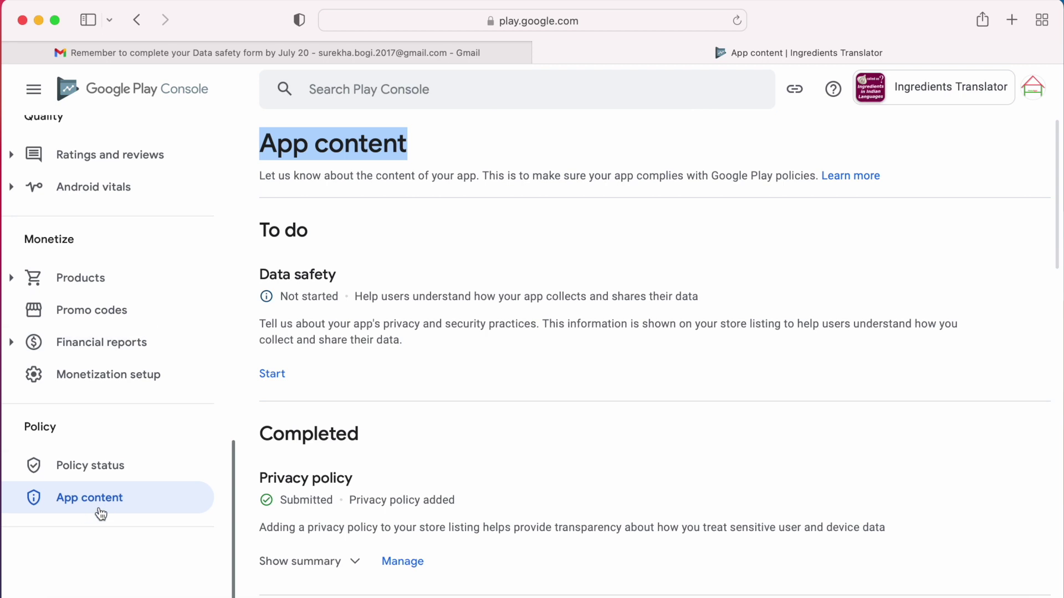
click(415, 363)
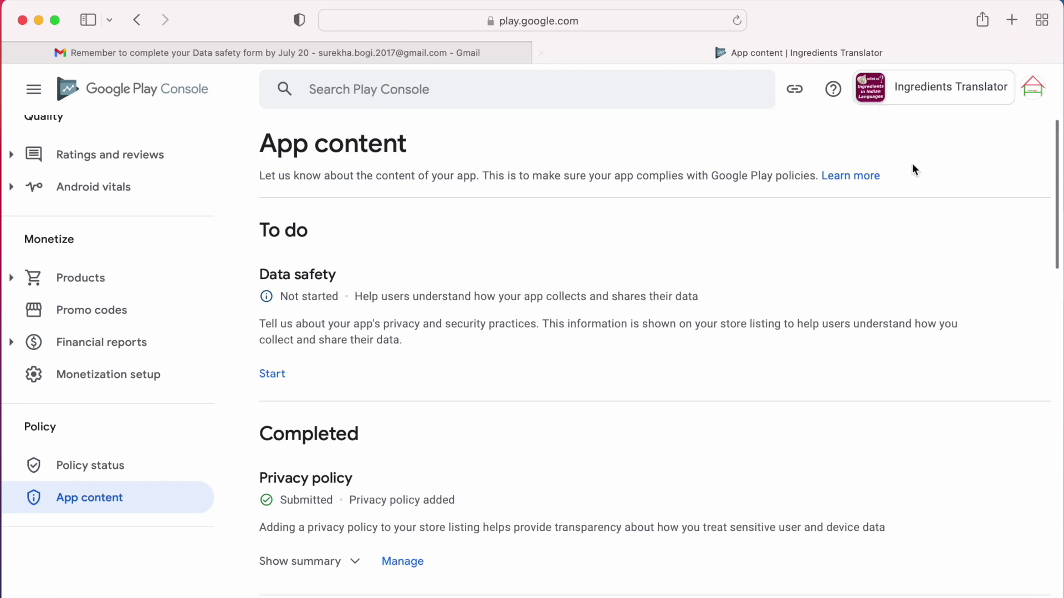
Open the Google Play store in a new tab and find the Ingredients Translator app's listing.
click(1012, 21)
text(playstore)
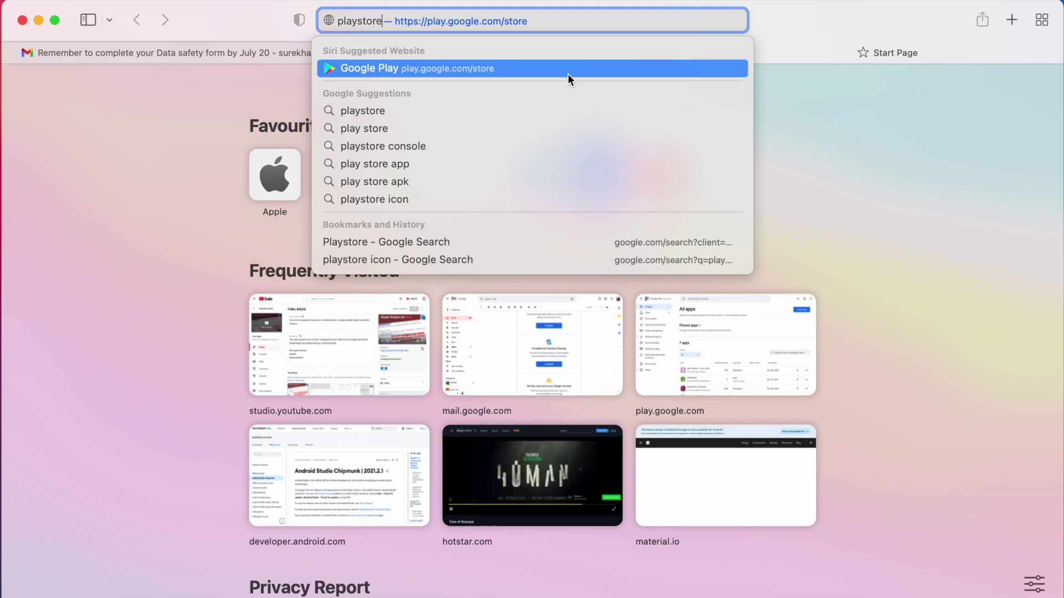
click(568, 74)
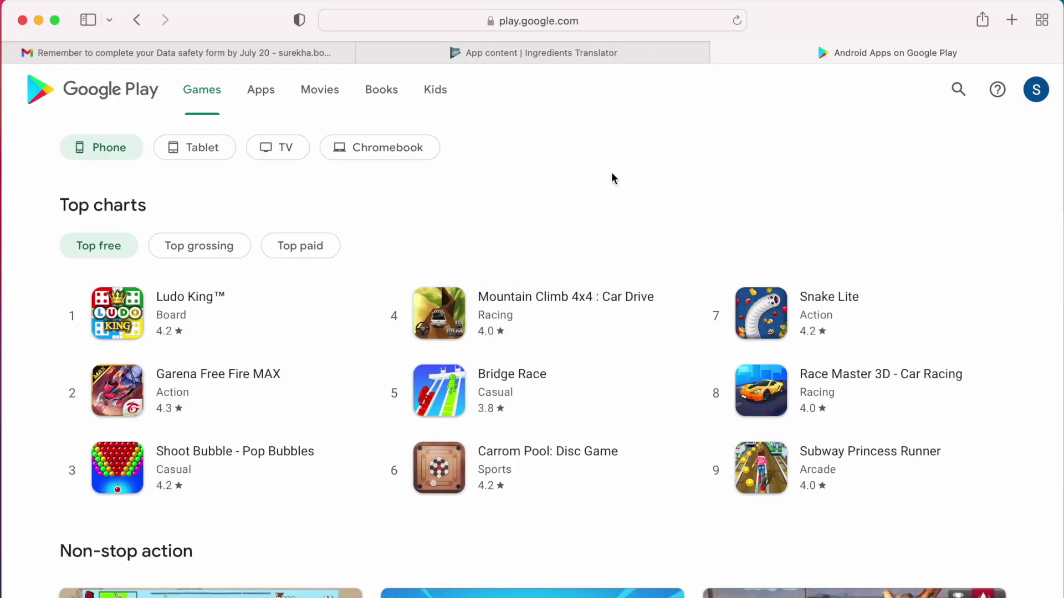
click(959, 89)
text(Ing)
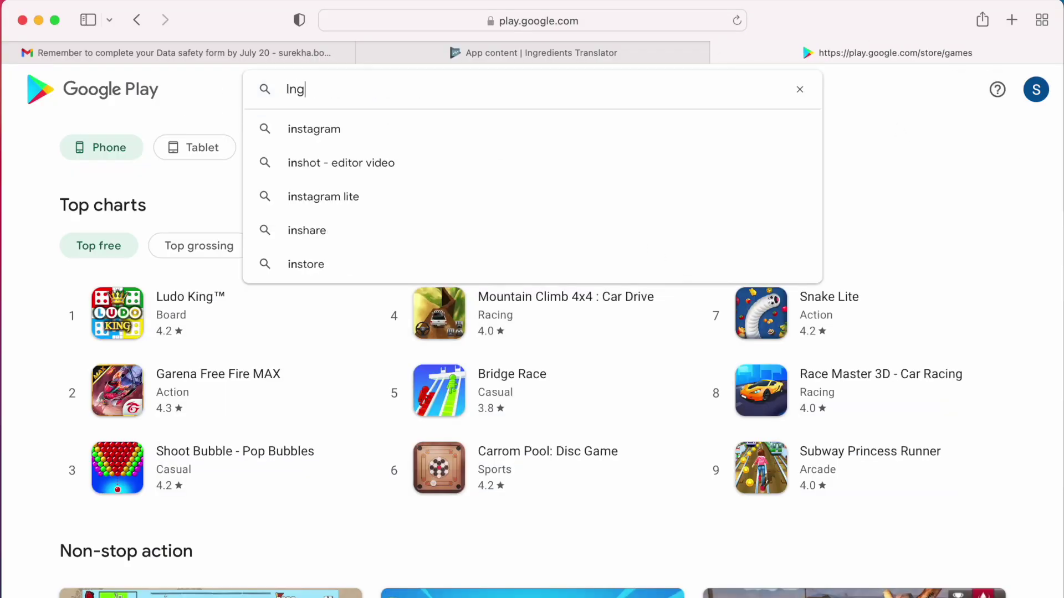
text(redients Tra)
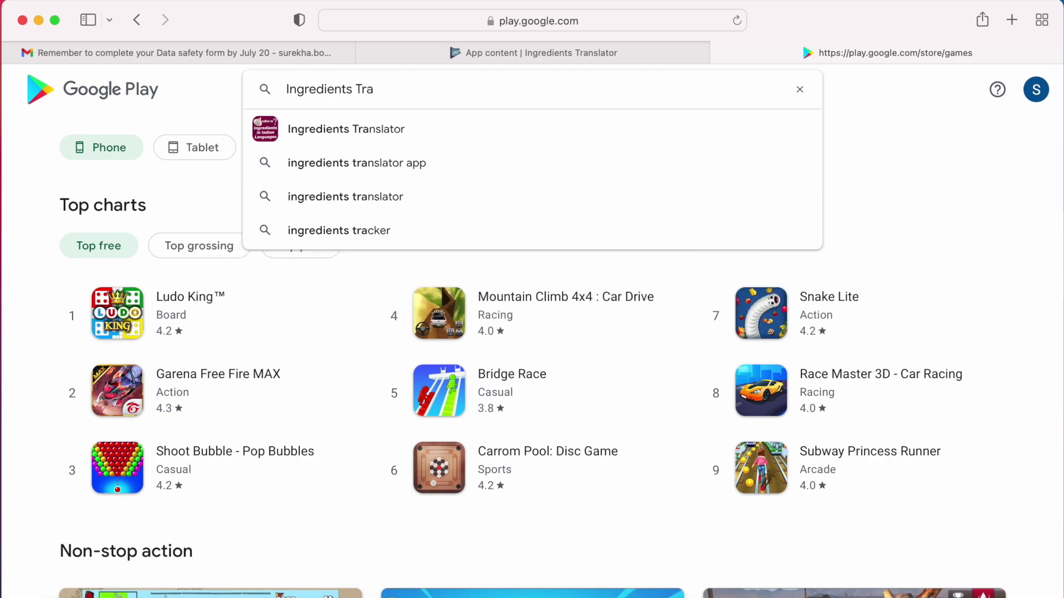
click(386, 133)
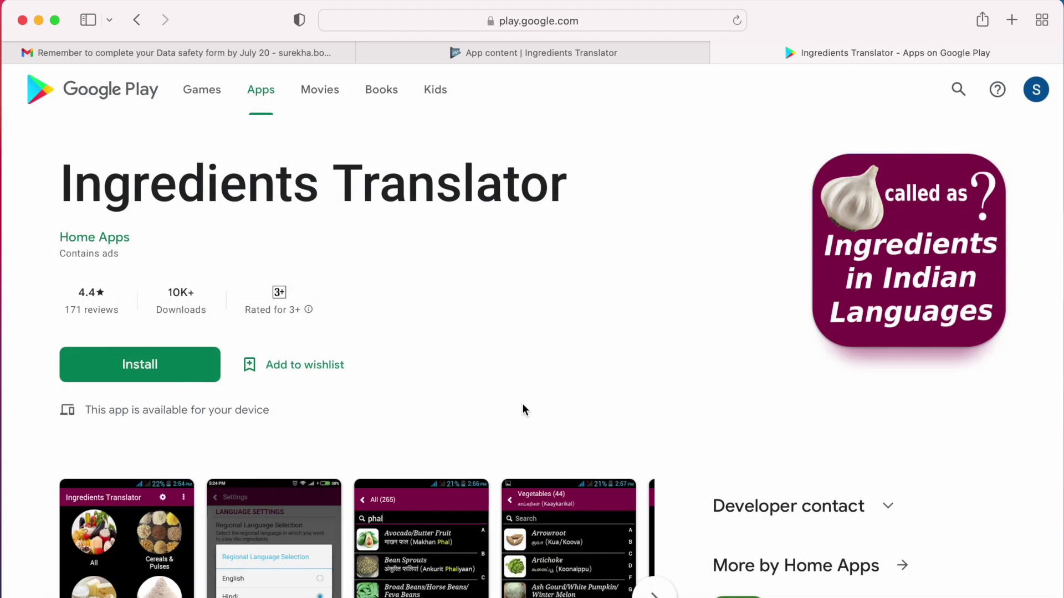
Examine the Data safety section of the Ingredients Translator store listing.
scroll(523, 410, down, 10)
scroll(523, 410, up, 3)
drag(60, 275, 248, 287)
drag(115, 349, 249, 352)
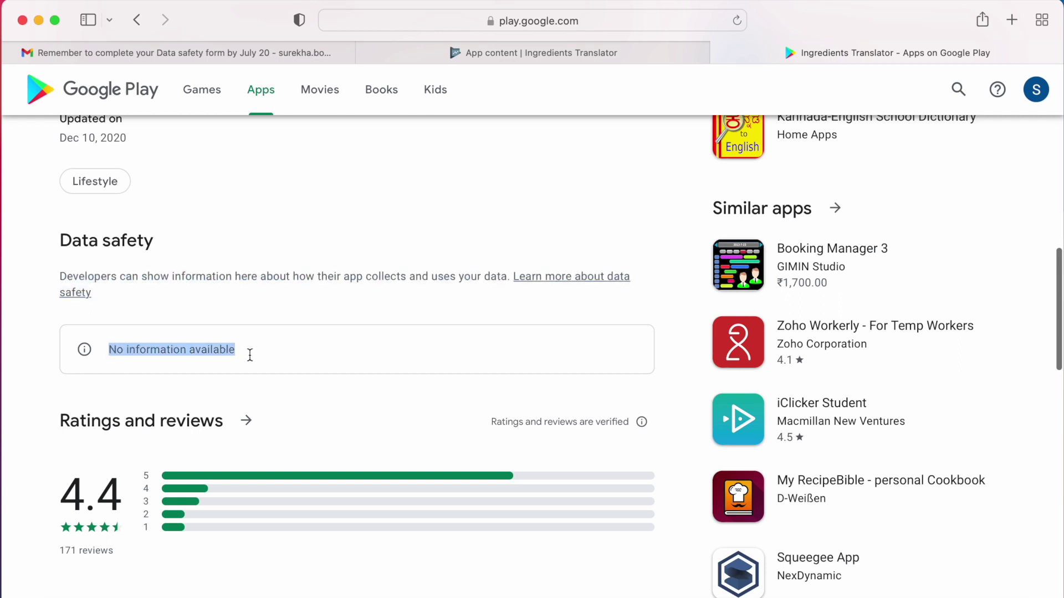
click(233, 377)
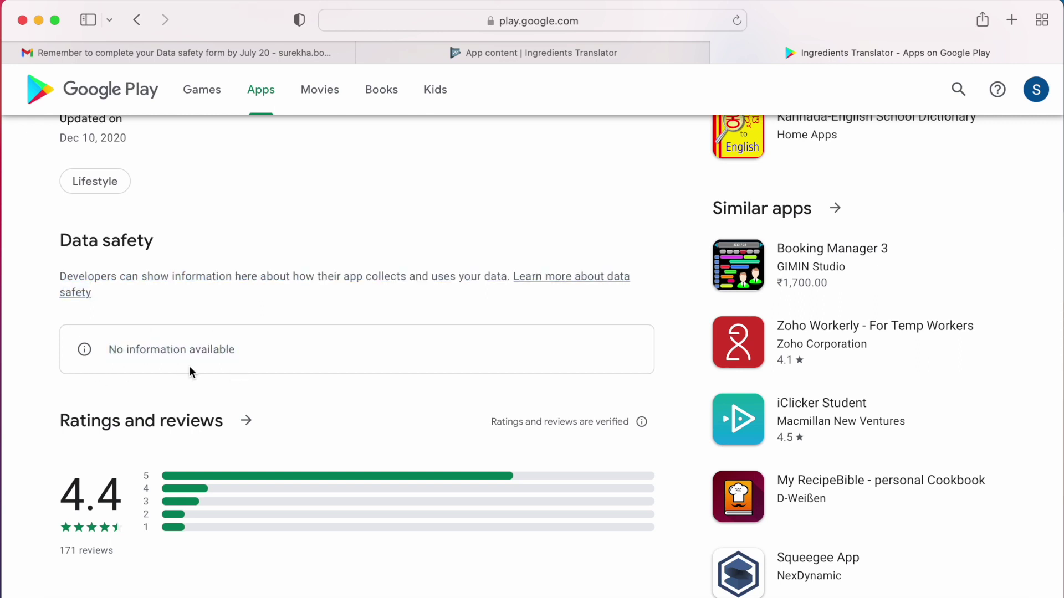
Search Google Play for TelNote, open the TelNote - Telugu Voice Typing listing and view its full Data safety details.
click(1011, 20)
click(665, 53)
click(958, 89)
text(TelNote)
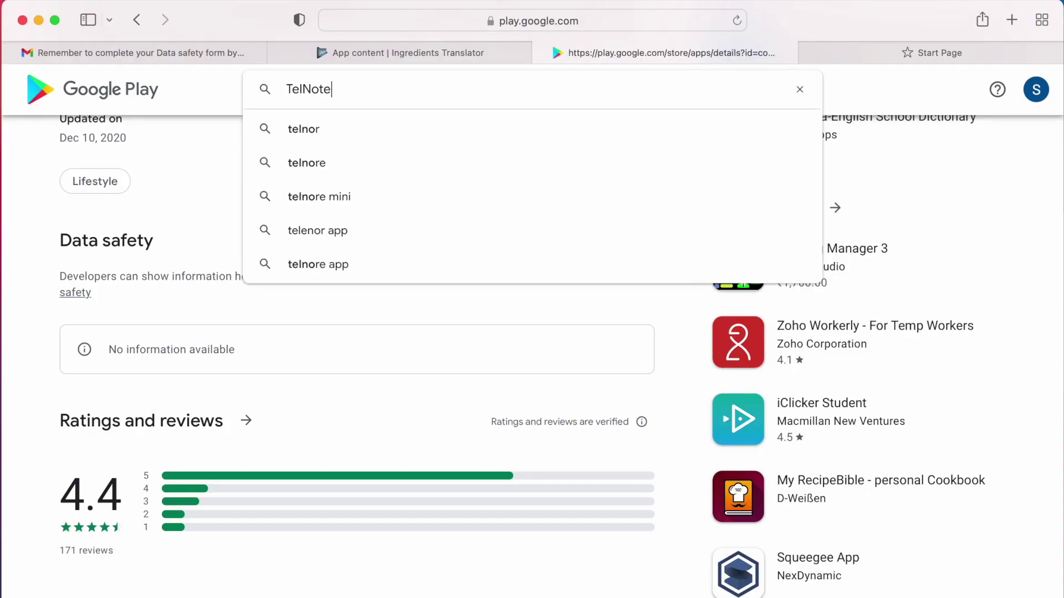
key(Return)
click(363, 450)
scroll(364, 465, down, 15)
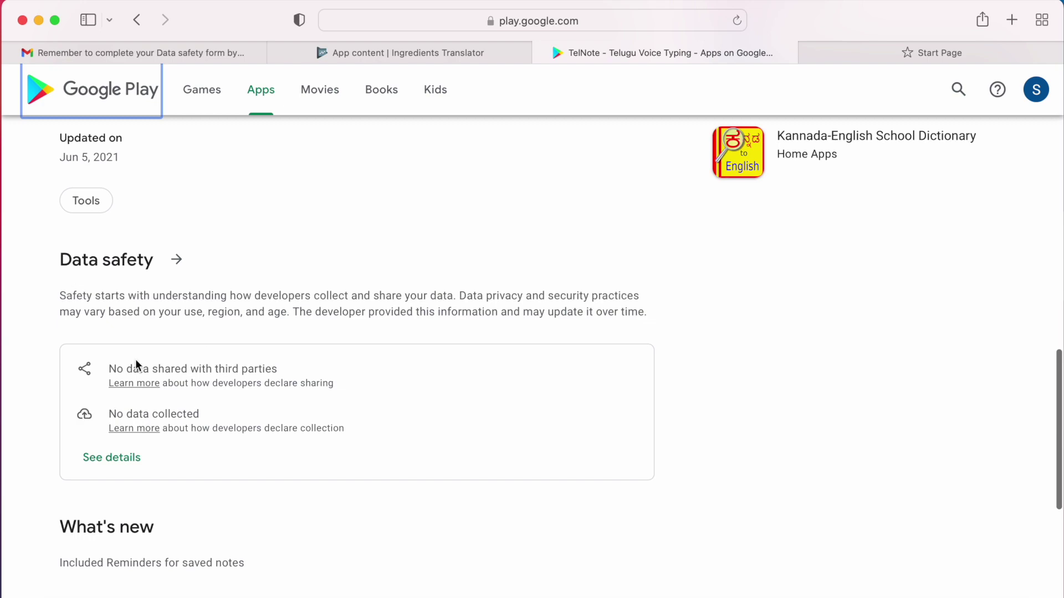
click(115, 462)
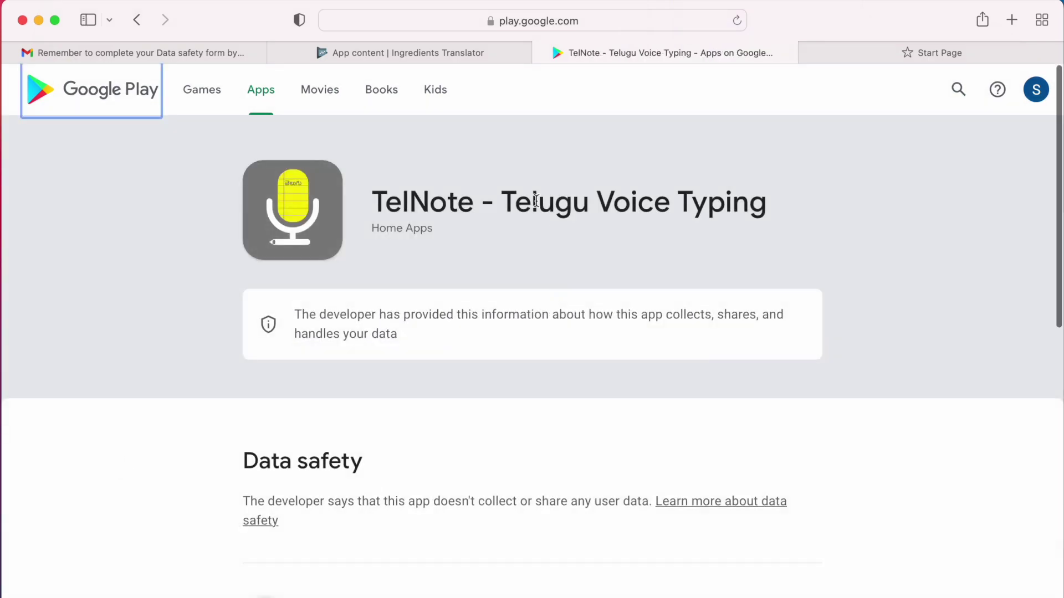
Examine the data sharing and data collection declarations on TelNote's full Data safety page.
scroll(491, 557, down, 5)
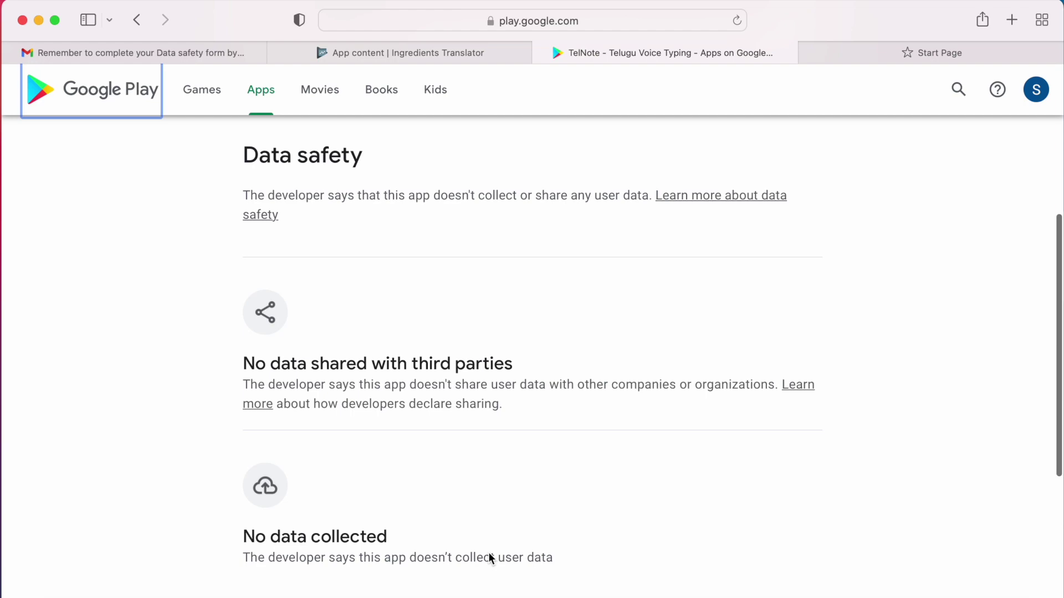
scroll(487, 560, down, 3)
scroll(487, 560, up, 10)
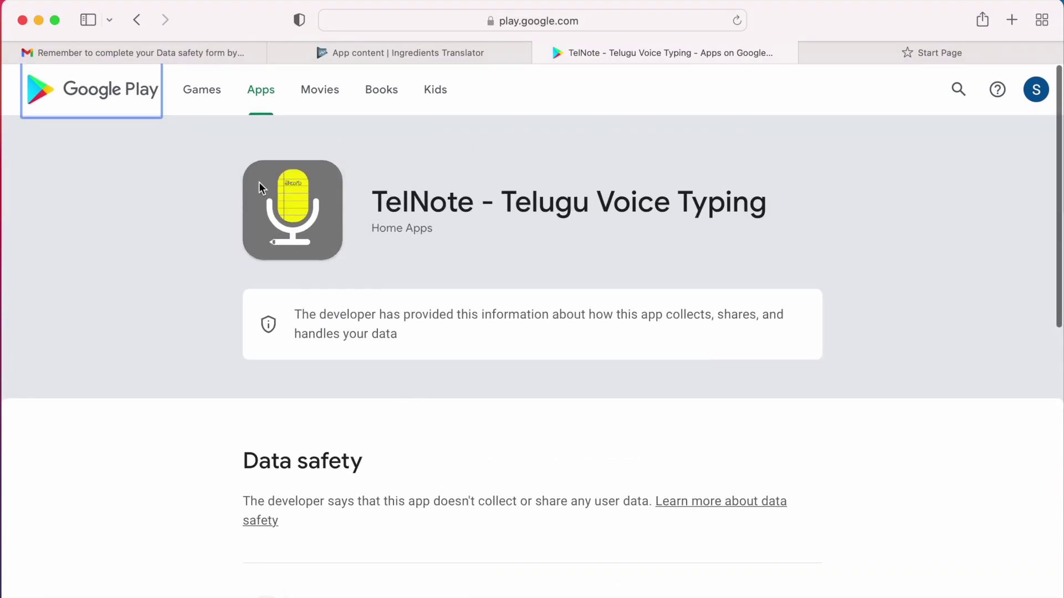
Go back to the Ingredients Translator store listing and check its Data safety section for comparison.
click(137, 20)
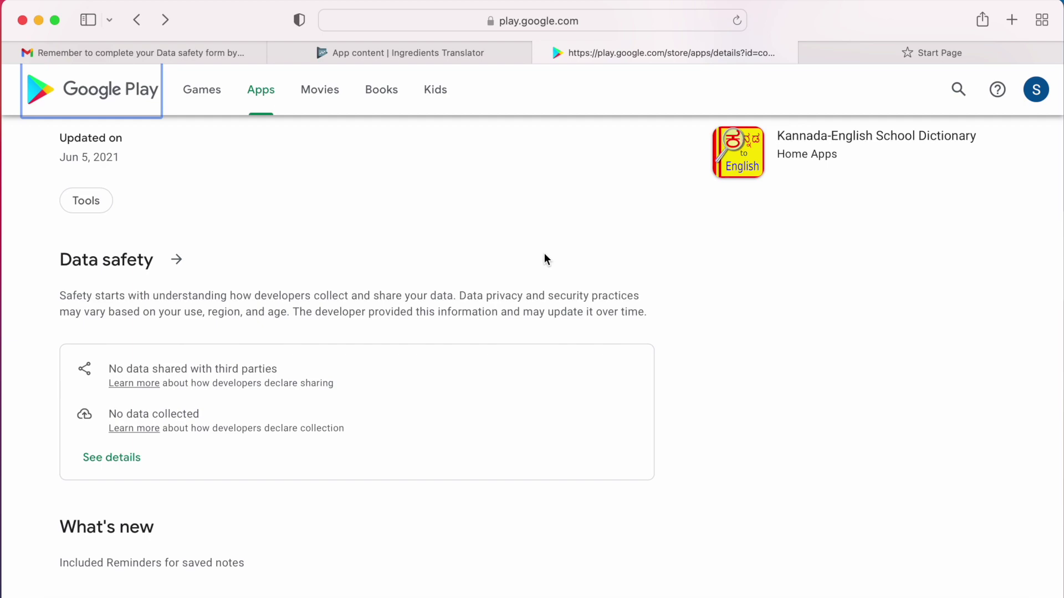
click(136, 20)
click(137, 19)
drag(109, 510, 263, 507)
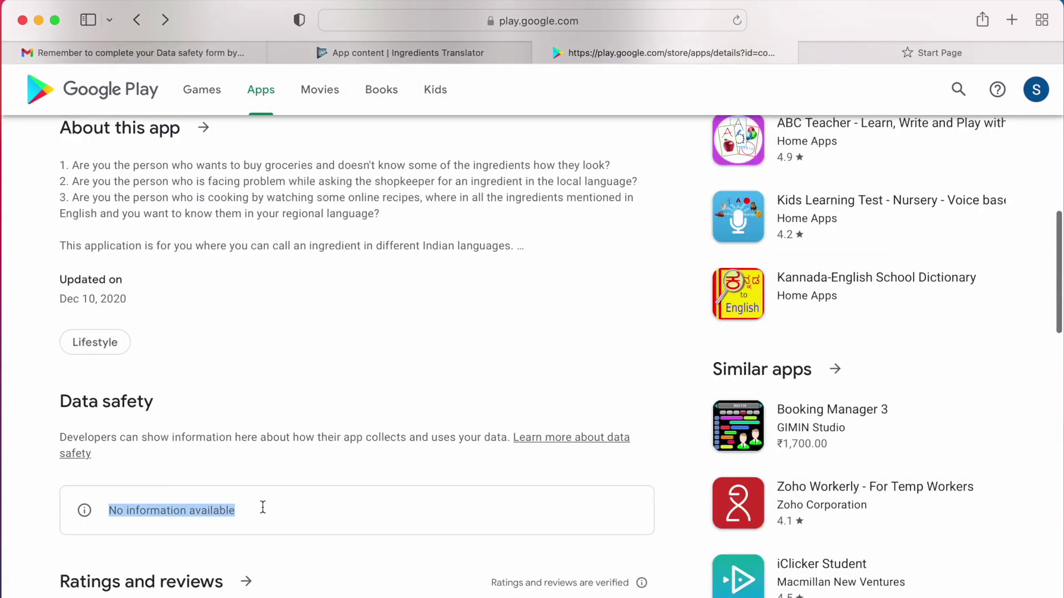
scroll(373, 290, up, 15)
Return to the App content page in Play Console and start the Data safety questionnaire for Ingredients Translator.
click(421, 51)
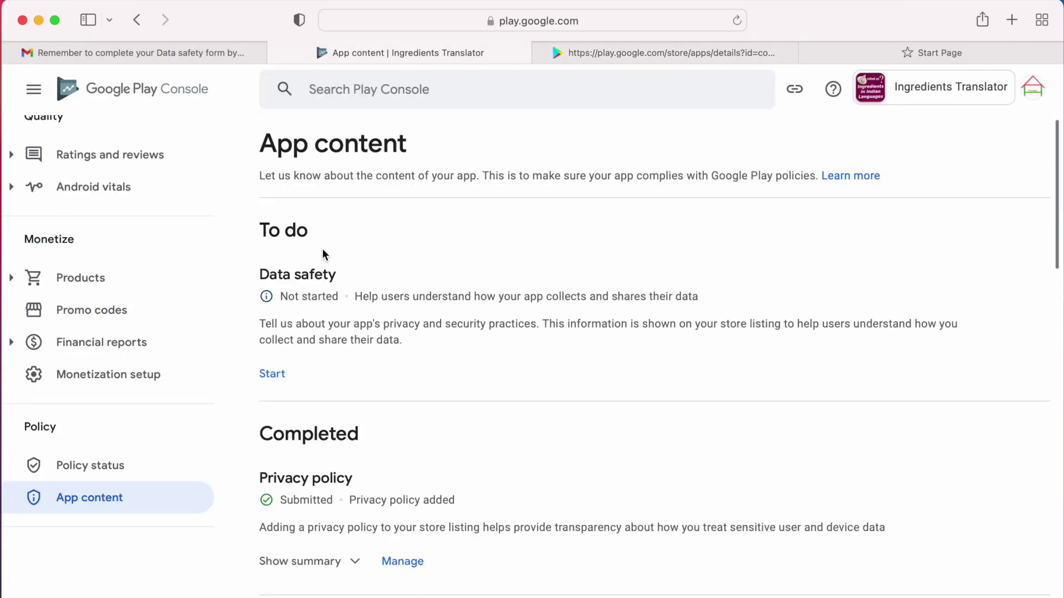
drag(364, 324, 540, 320)
click(410, 396)
click(272, 374)
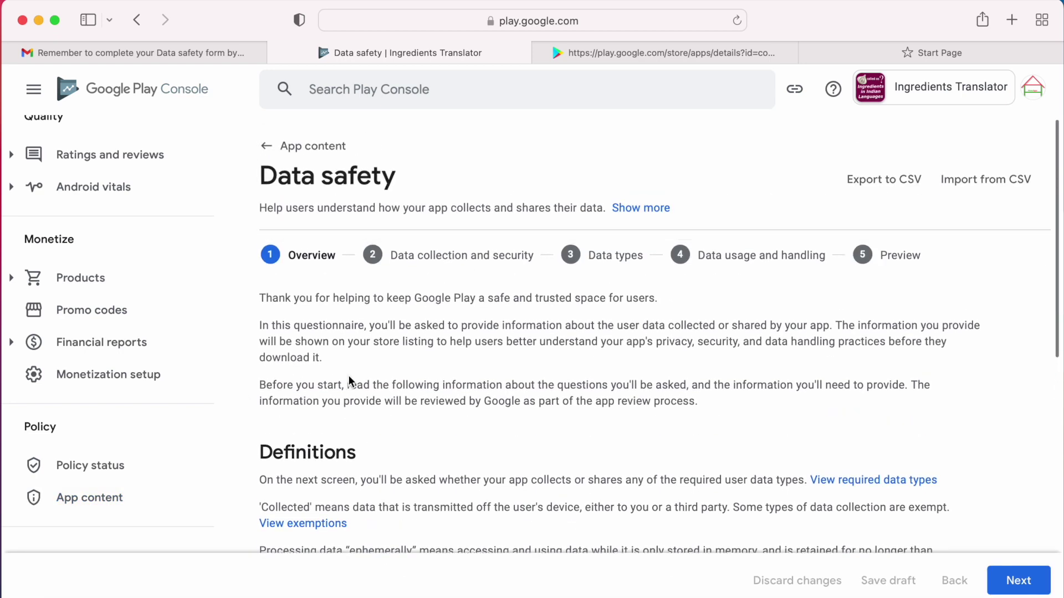
Read the questionnaire's Overview introduction and the definition covering collection or sharing of required user data types.
drag(261, 384, 609, 382)
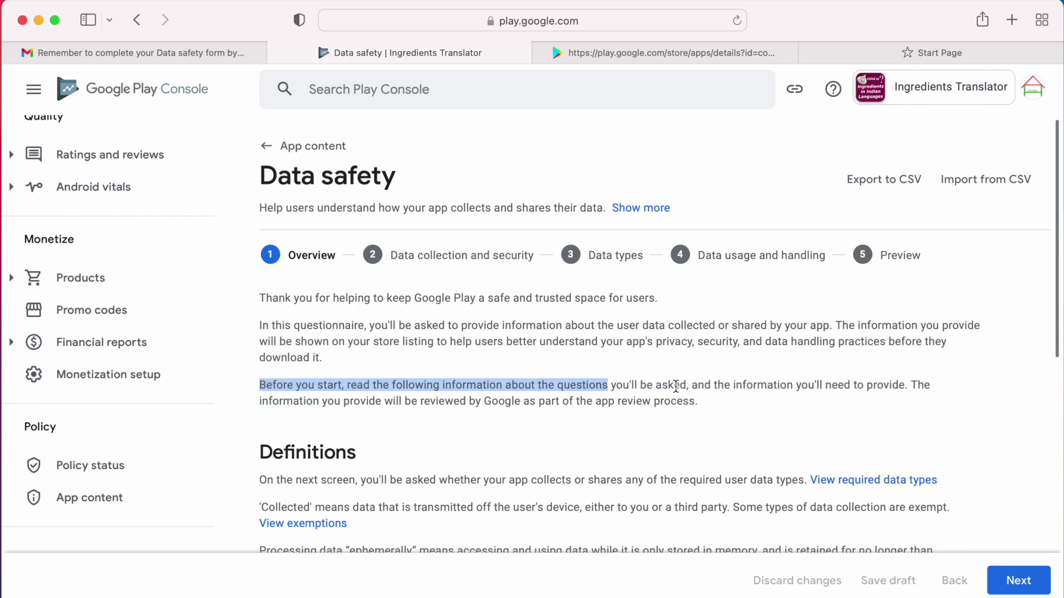
drag(684, 388, 685, 388)
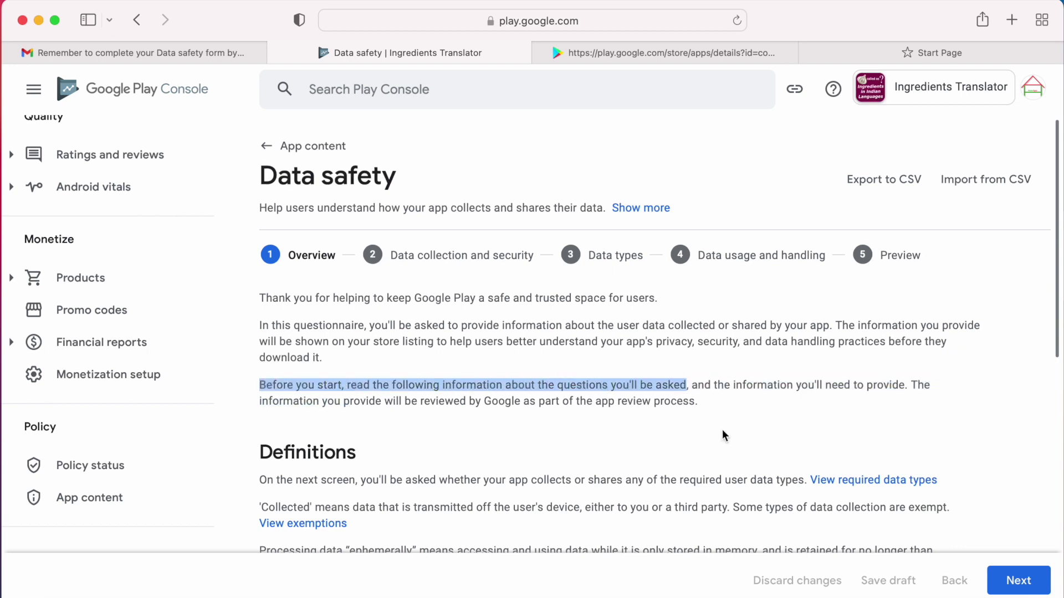
drag(903, 388, 905, 386)
scroll(719, 523, down, 5)
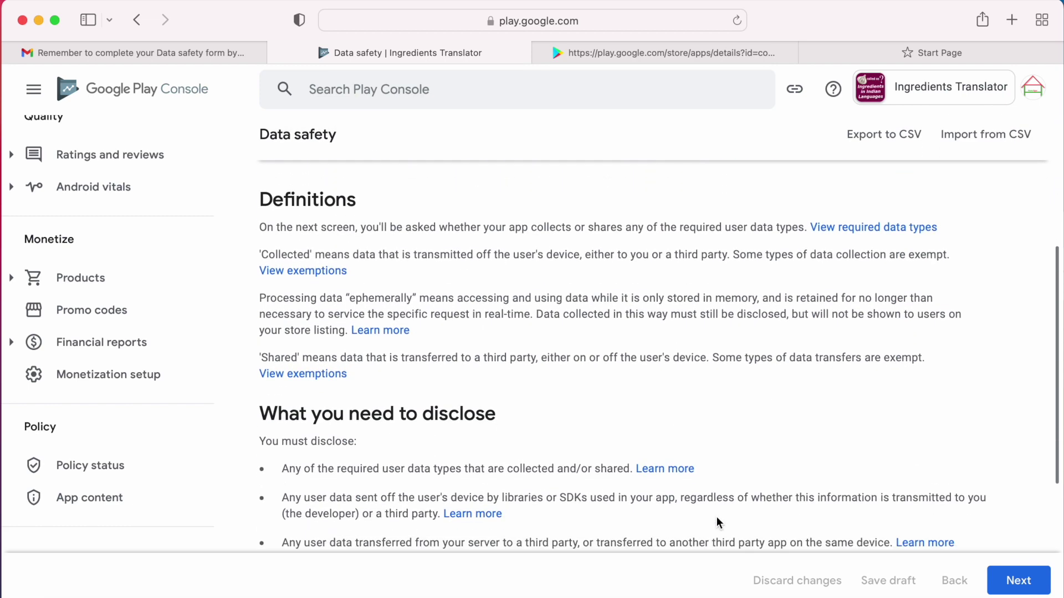
drag(530, 228, 805, 228)
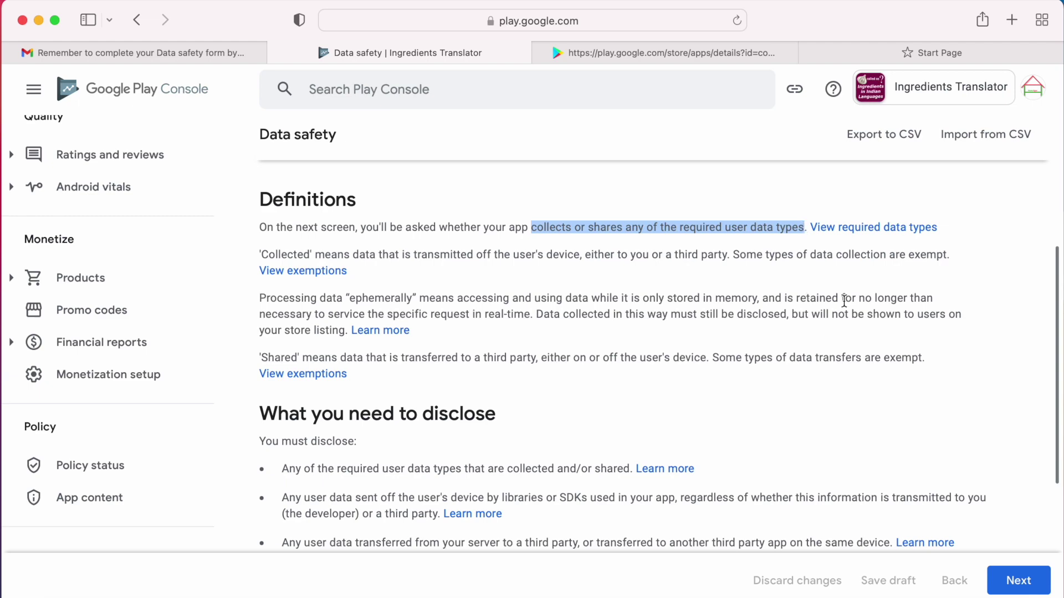
click(867, 240)
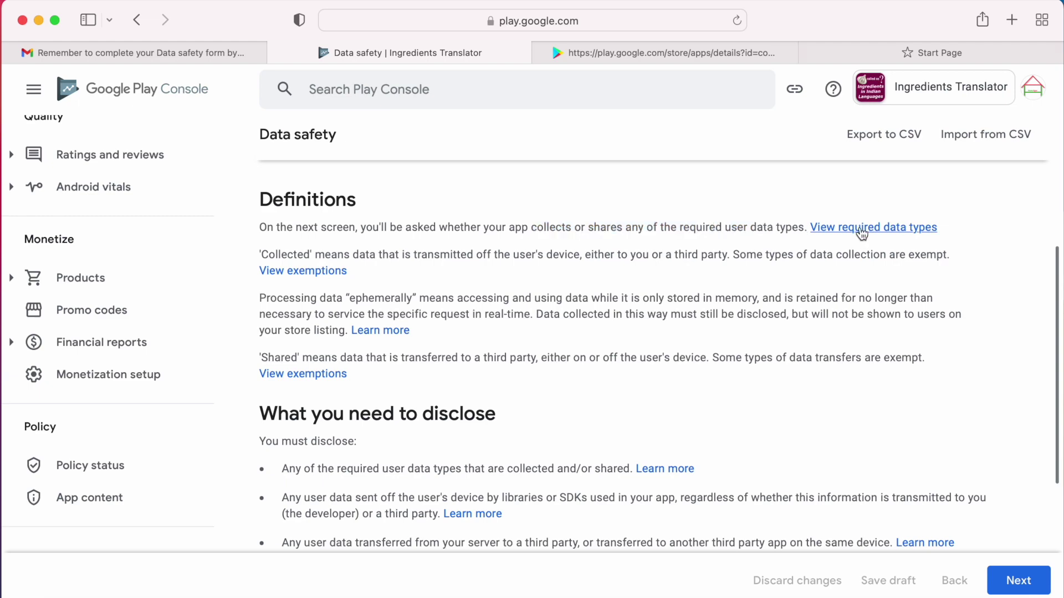
Open the help article on required data types and examine the Location and Personal info categories.
click(862, 231)
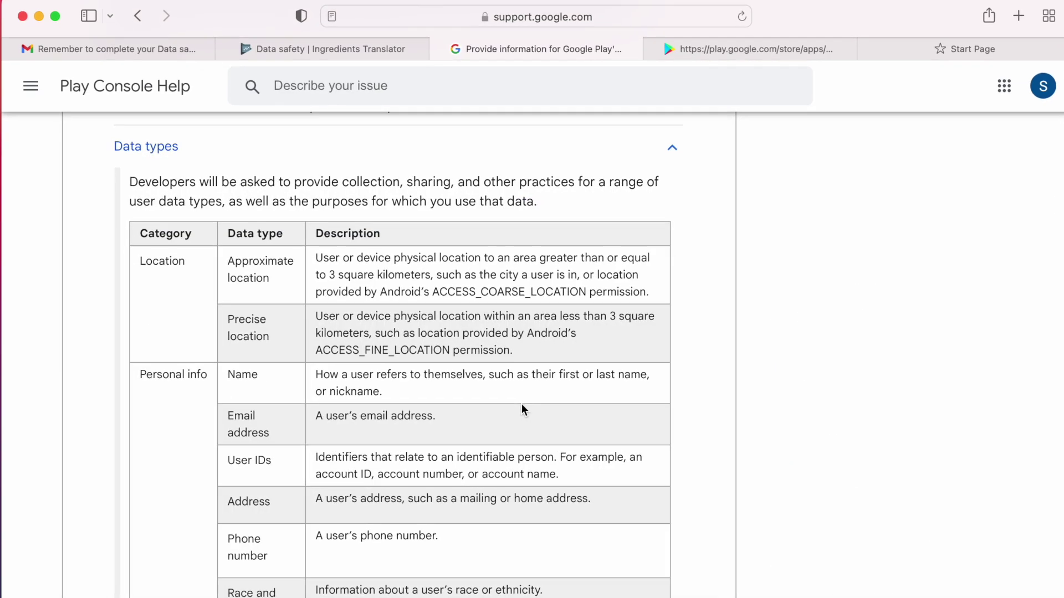
scroll(523, 409, down, 2)
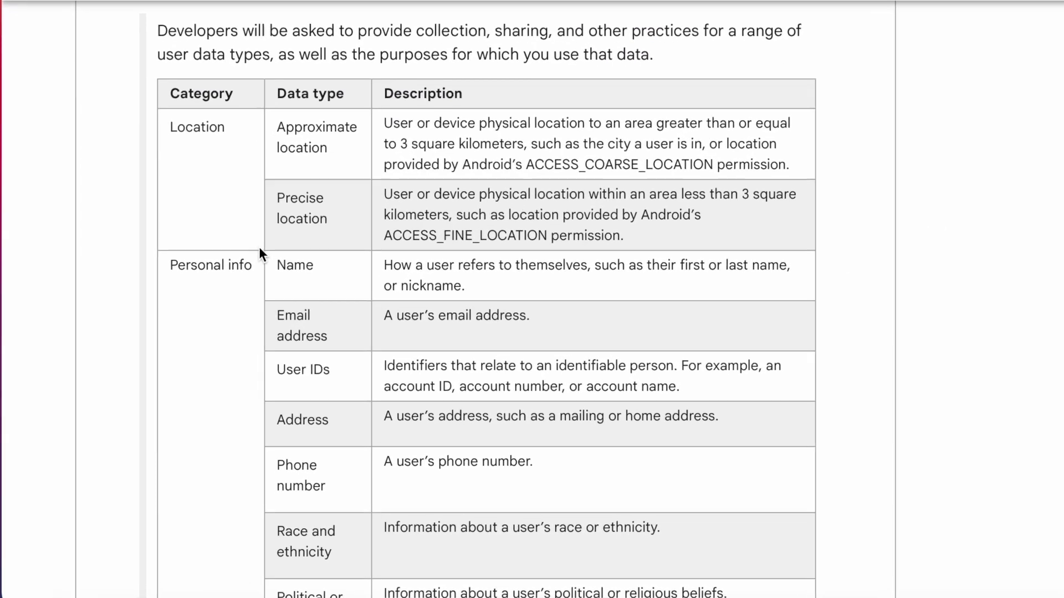
double_click(185, 130)
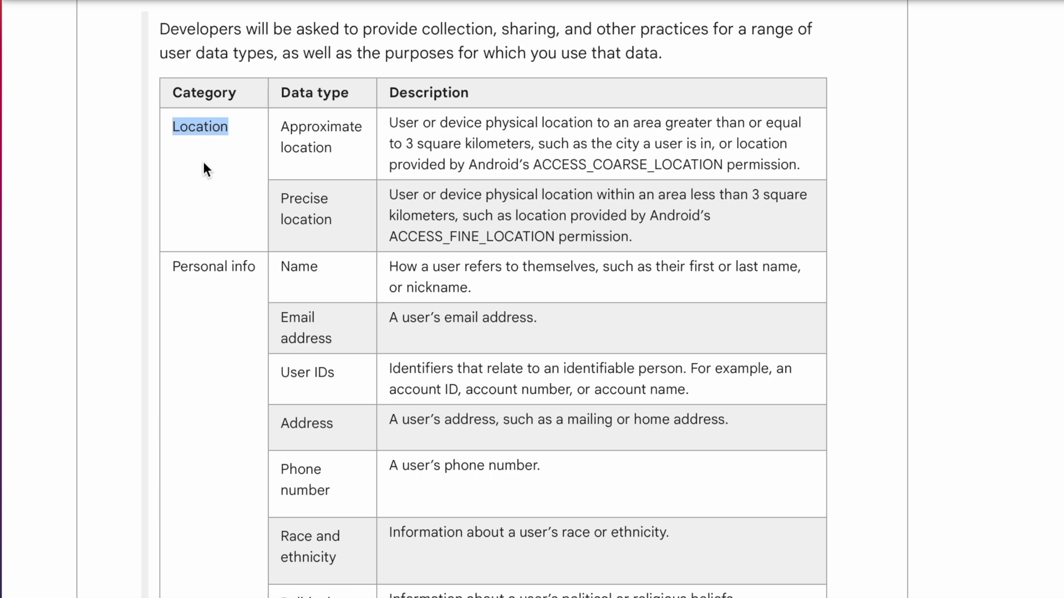
scroll(203, 166, down, 2)
drag(173, 164, 256, 168)
scroll(351, 307, down, 1)
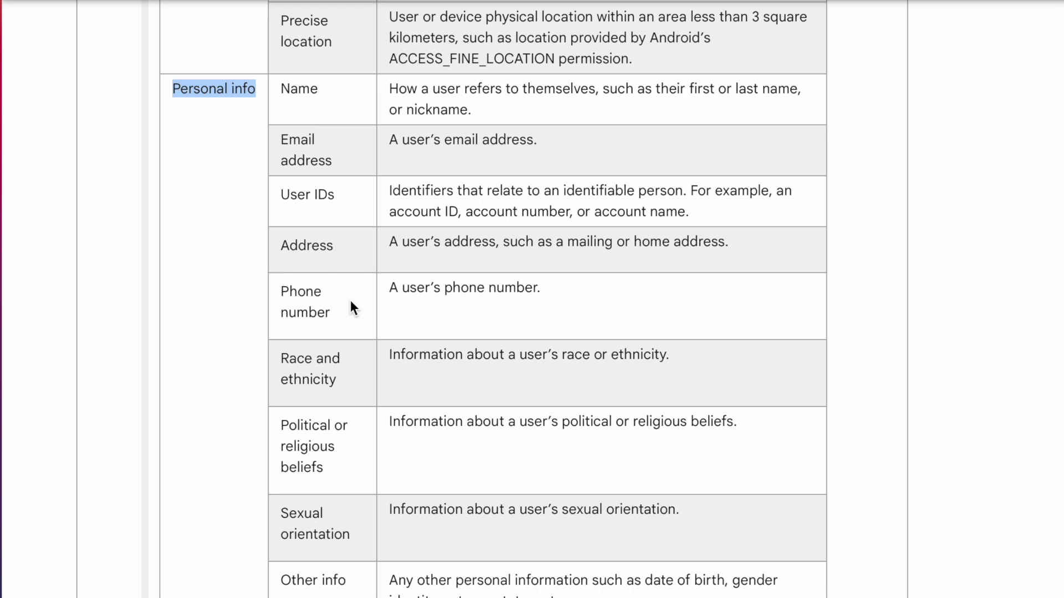
double_click(306, 294)
scroll(354, 356, down, 2)
Examine the Financial info and Health and fitness categories in the data types table.
scroll(312, 396, down, 6)
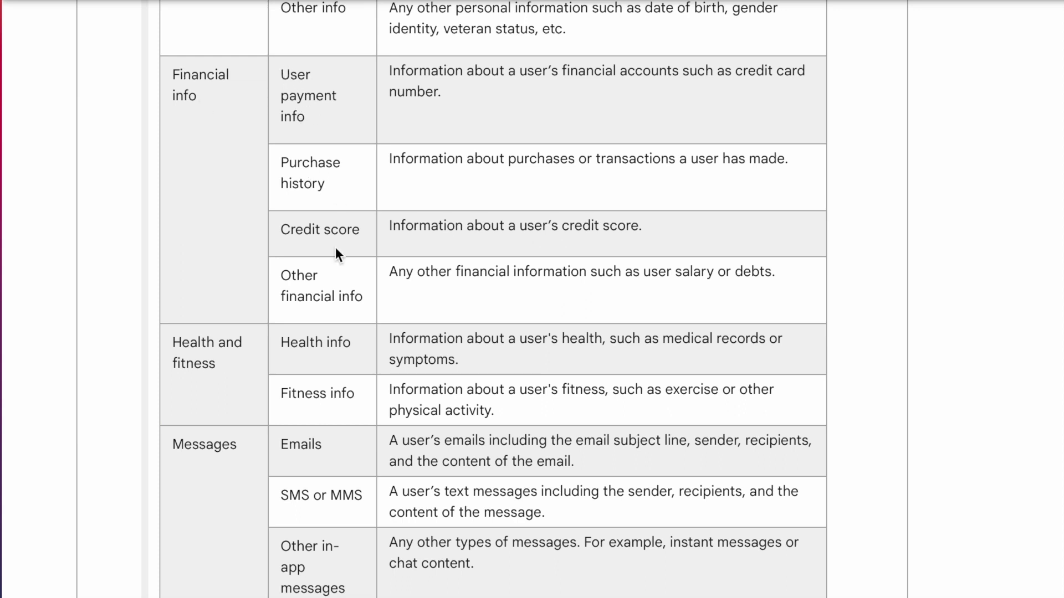
scroll(350, 275, up, 1)
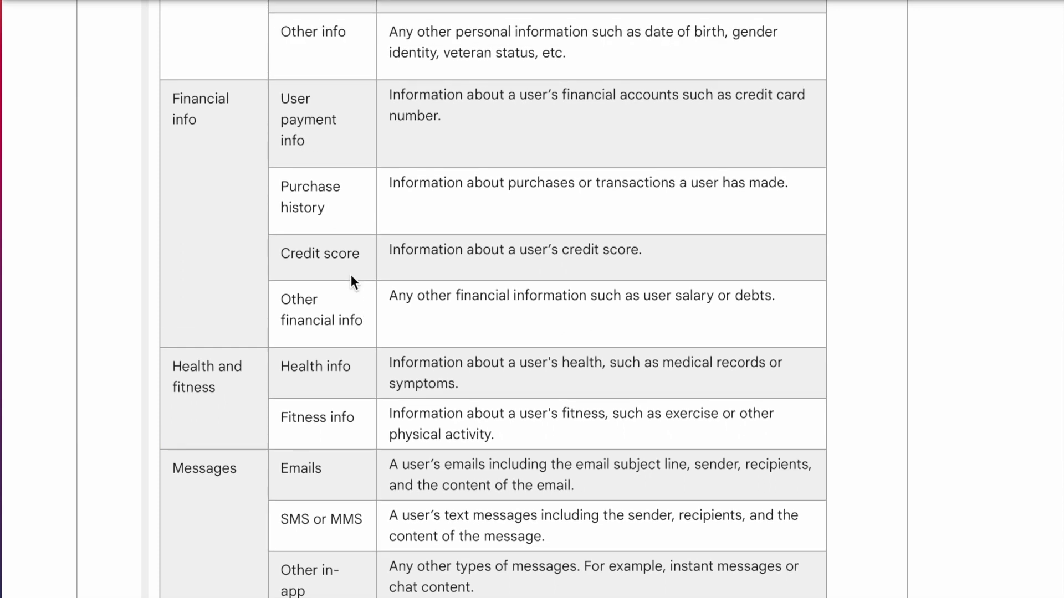
scroll(351, 275, down, 4)
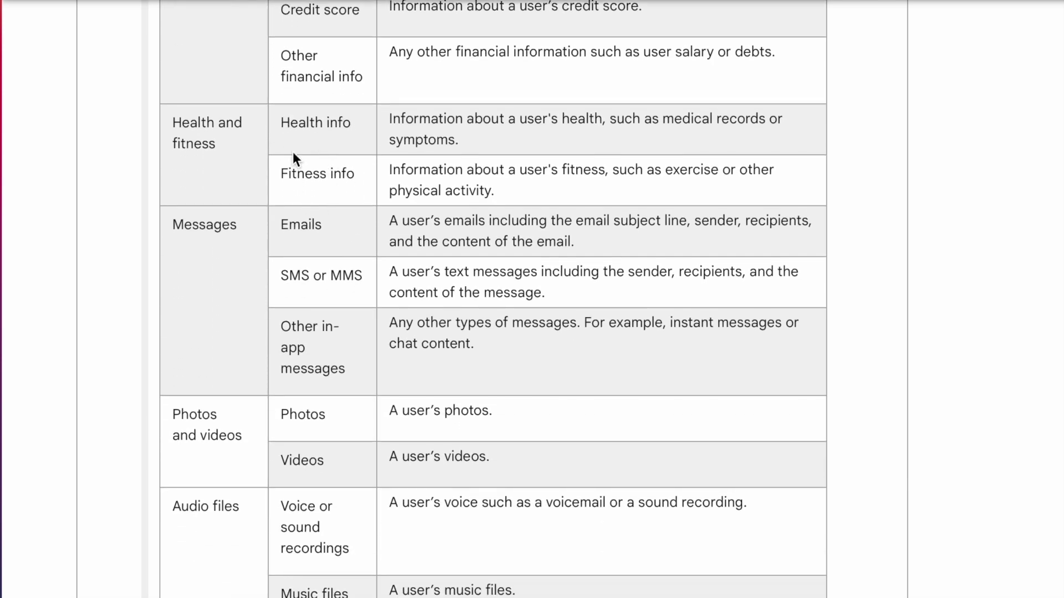
drag(280, 122, 358, 129)
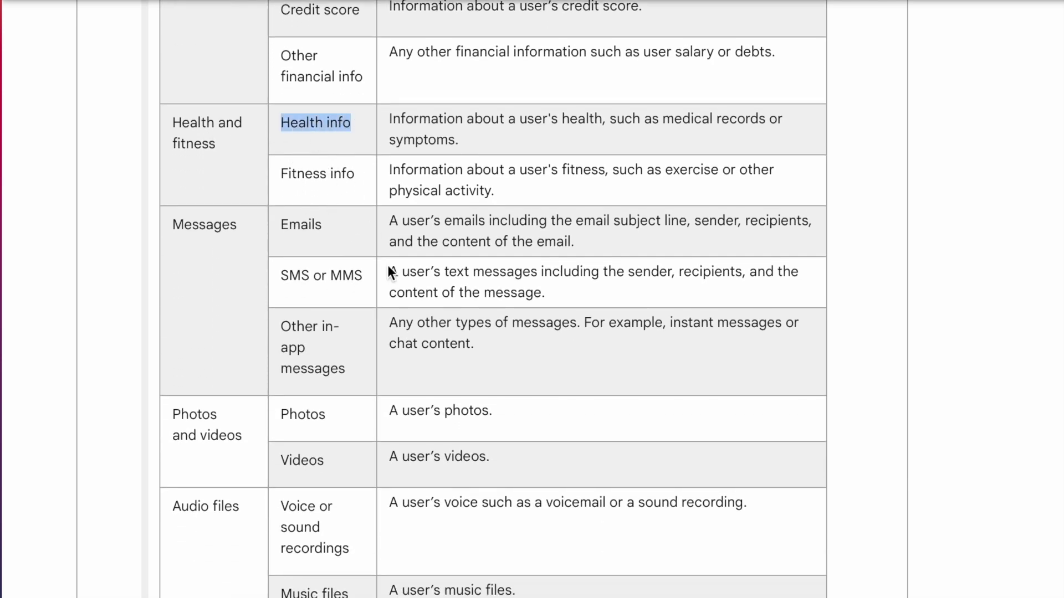
click(348, 149)
scroll(277, 249, down, 1)
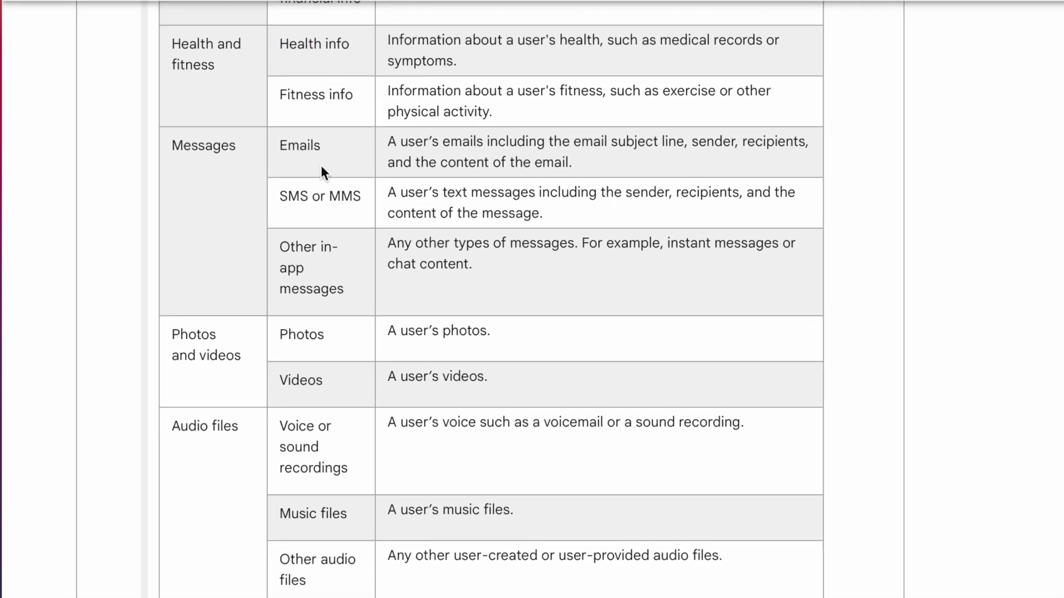
Examine the Messages, Photos and videos, and Audio files categories, including emails and voice or sound recordings.
drag(280, 145, 330, 141)
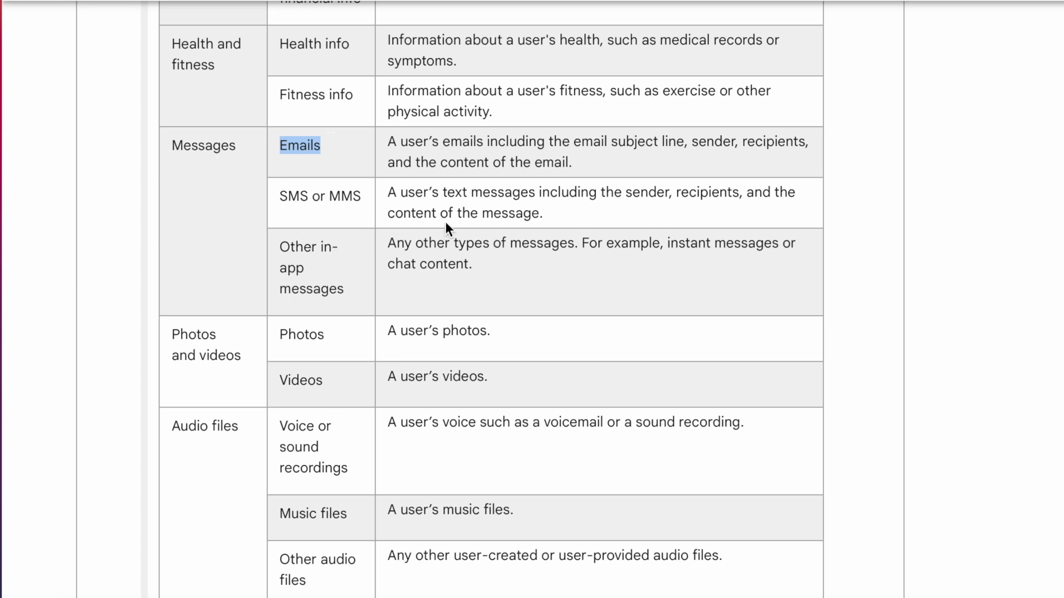
click(347, 275)
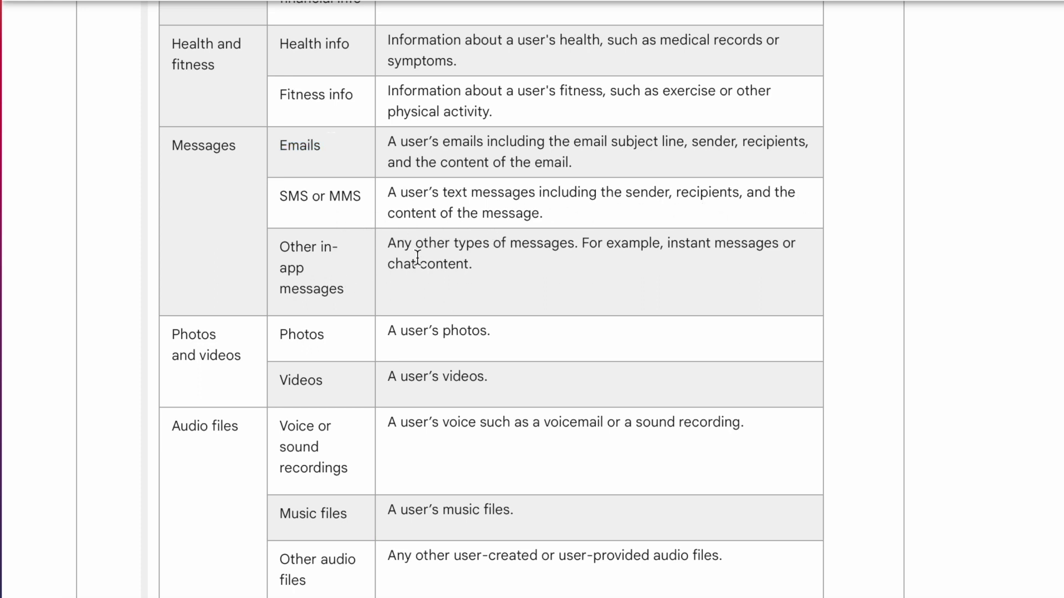
scroll(483, 298, down, 5)
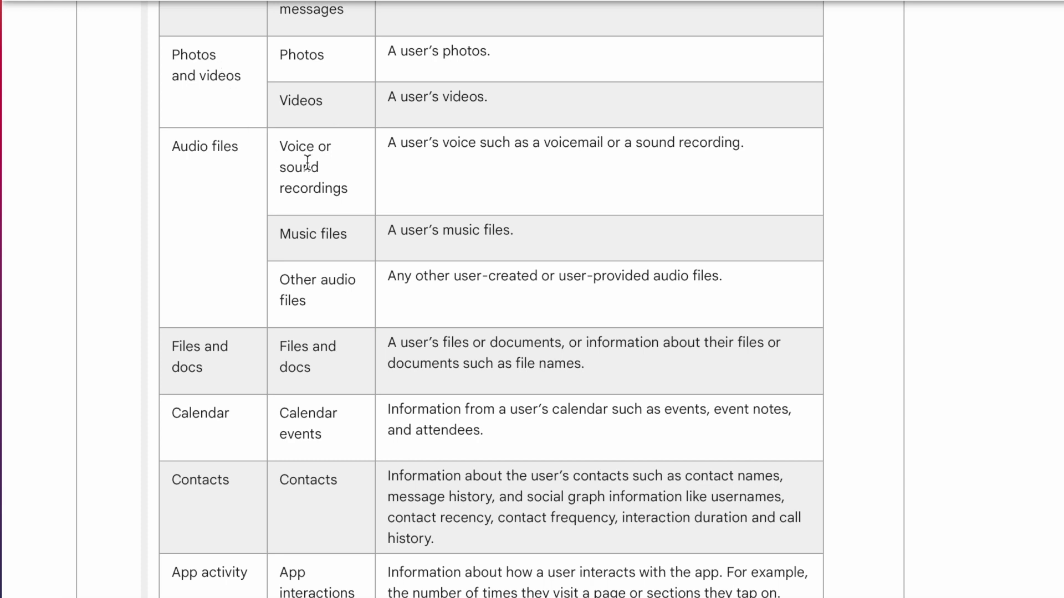
drag(280, 145, 370, 183)
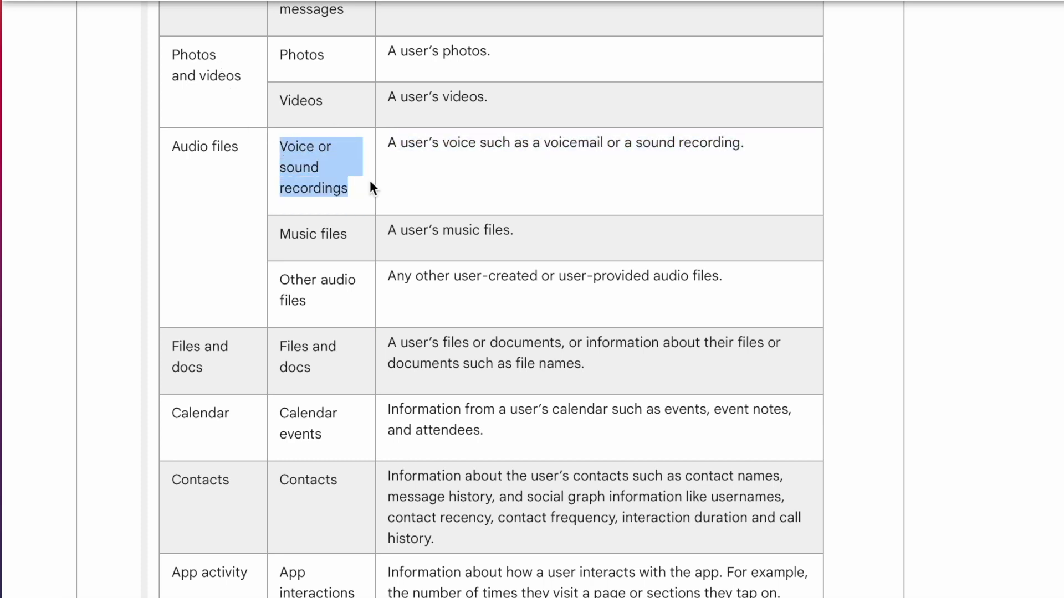
click(370, 183)
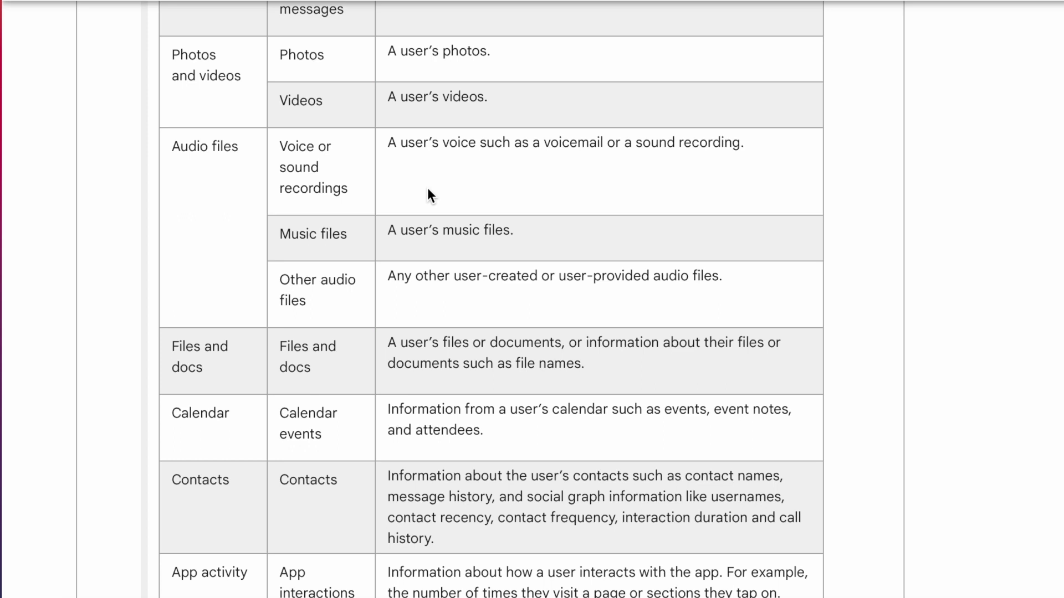
Examine the Calendar events description and the Contacts entry in the data types table.
scroll(429, 185, down, 4)
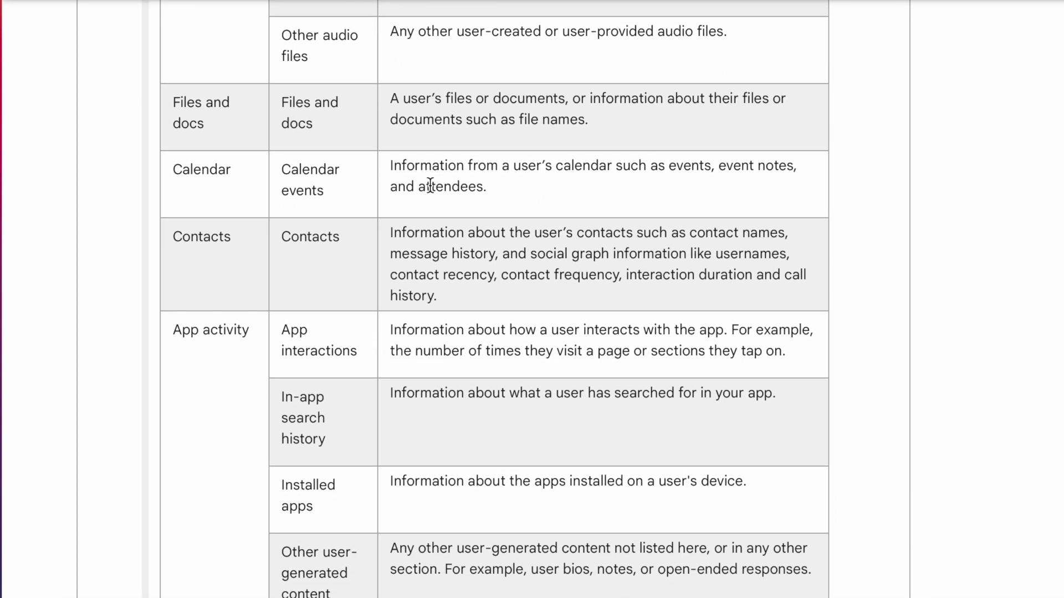
drag(514, 166, 797, 165)
double_click(448, 186)
click(338, 184)
scroll(305, 261, down, 1)
scroll(305, 252, down, 1)
double_click(308, 148)
Review the Device or other IDs entry and skim the instructions for completing the Data safety form.
scroll(447, 376, down, 9)
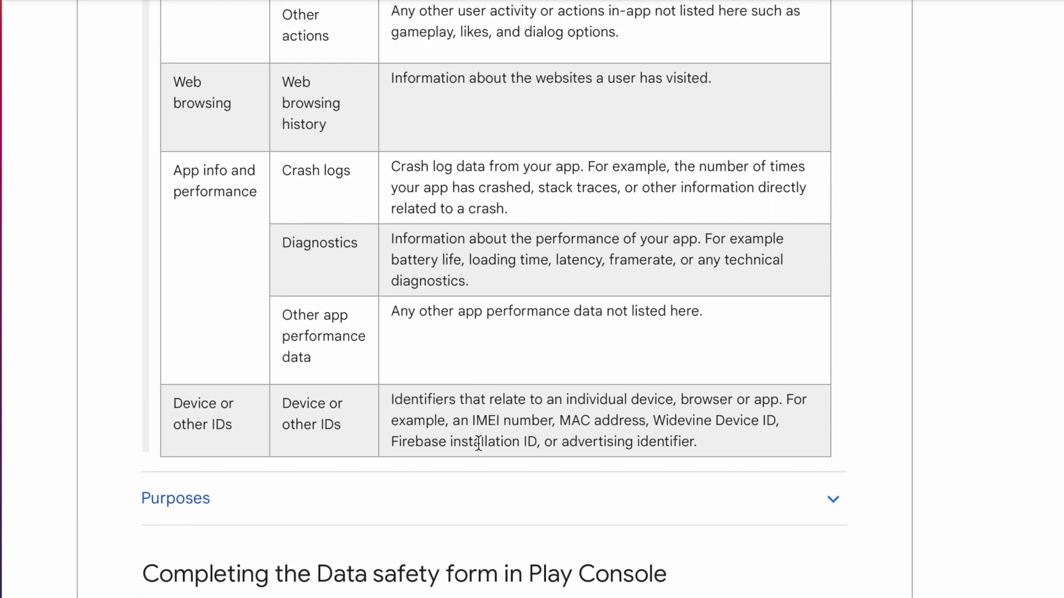
drag(471, 420, 651, 421)
click(482, 423)
scroll(480, 425, down, 5)
scroll(478, 428, down, 4)
scroll(477, 428, down, 14)
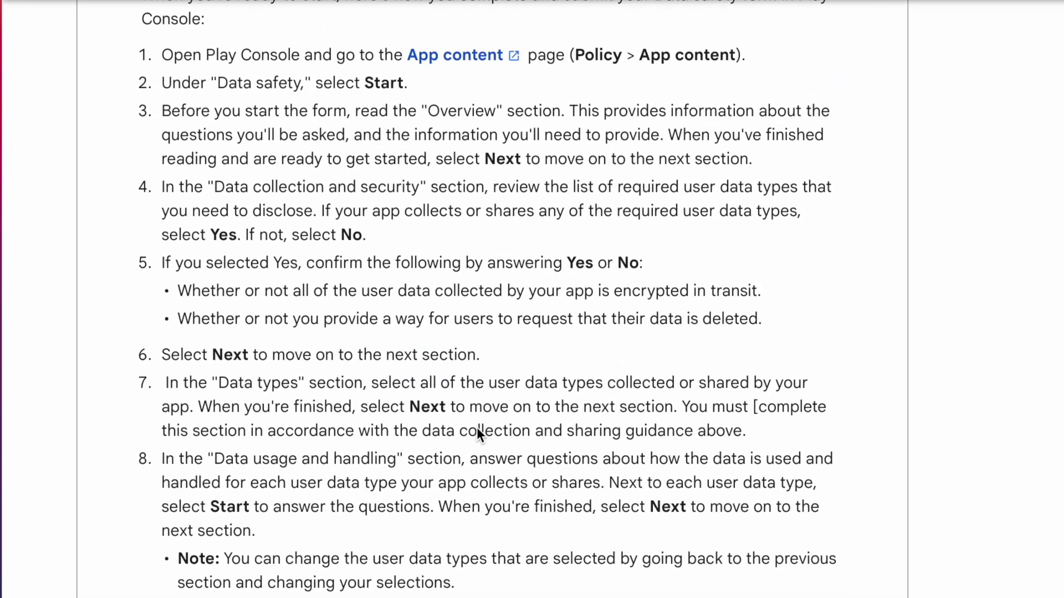
scroll(477, 428, up, 20)
scroll(477, 427, up, 2)
scroll(477, 427, down, 2)
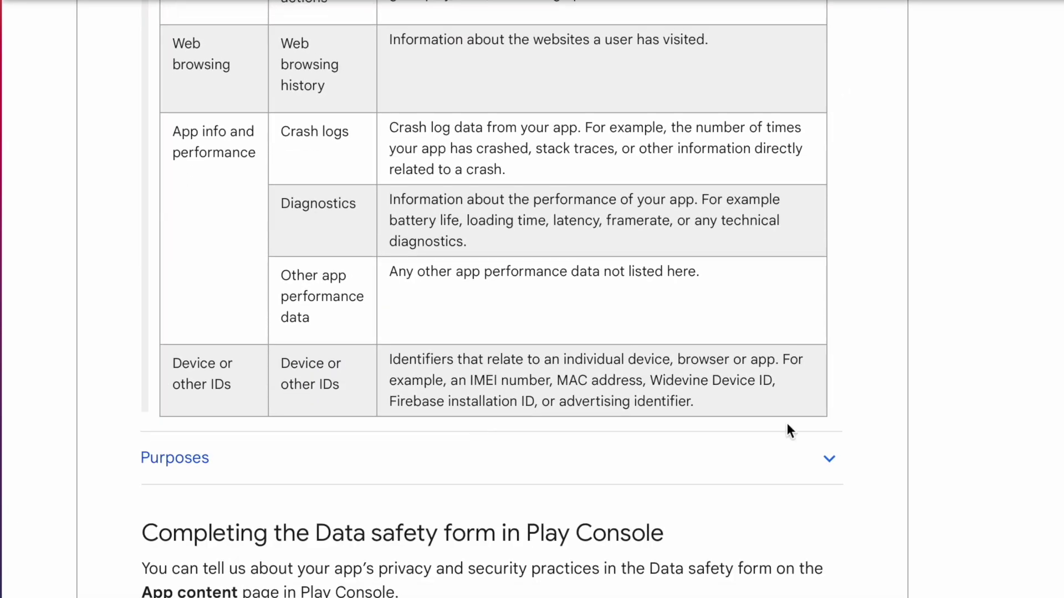
Expand the Purposes section and examine the App functionality, Analytics and Developer communications purposes.
click(829, 463)
scroll(639, 460, down, 8)
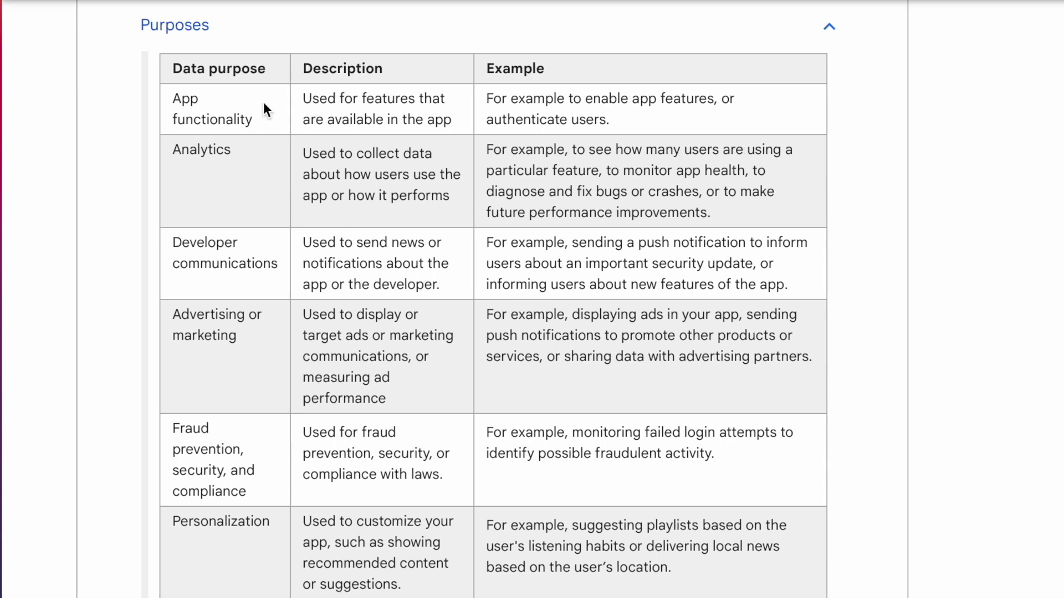
drag(172, 94, 264, 115)
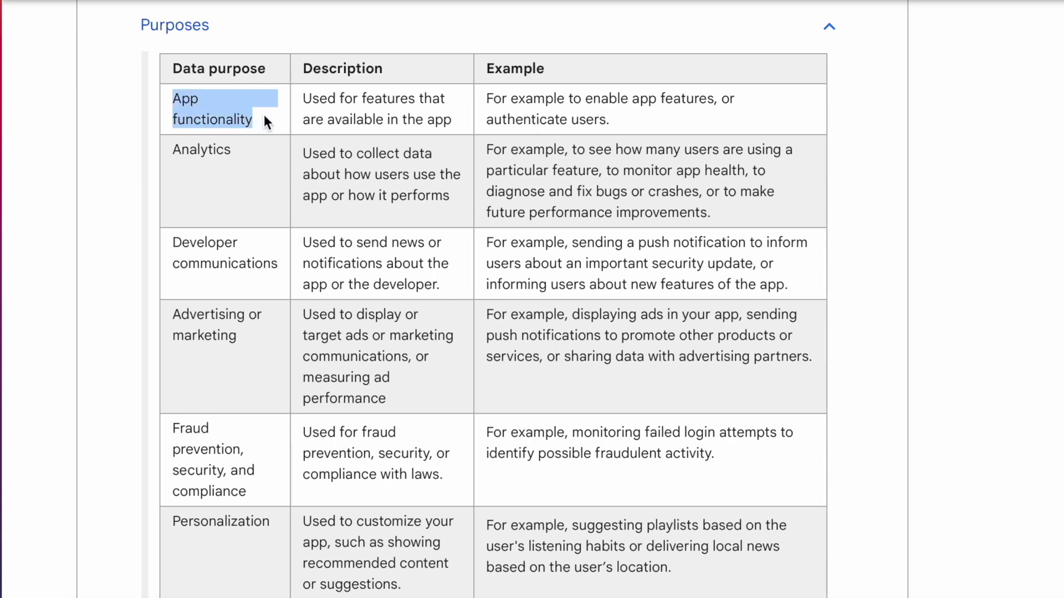
double_click(196, 148)
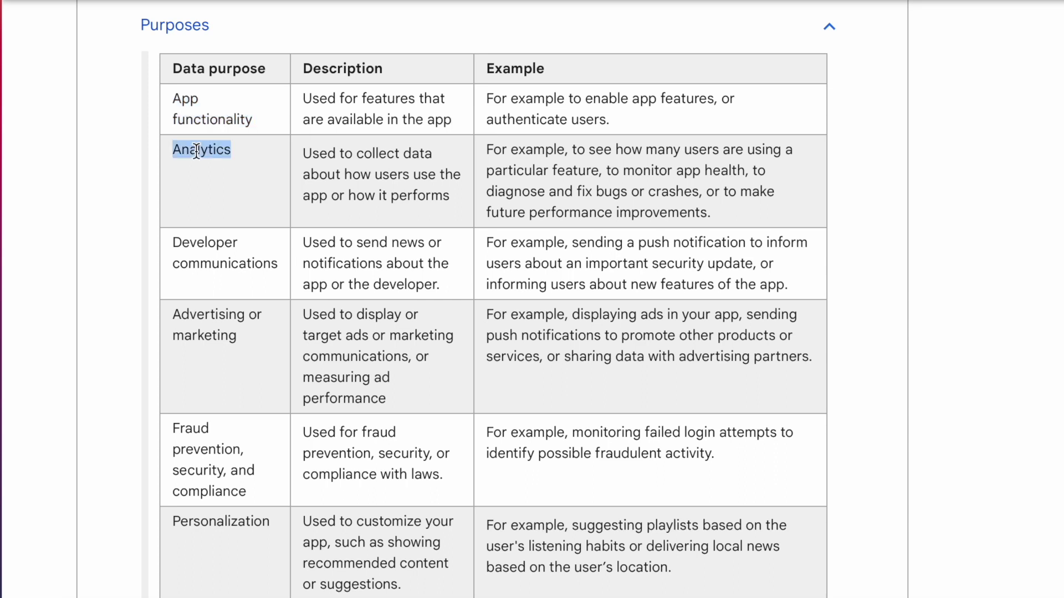
scroll(248, 271, down, 2)
scroll(248, 270, down, 2)
drag(173, 161, 293, 178)
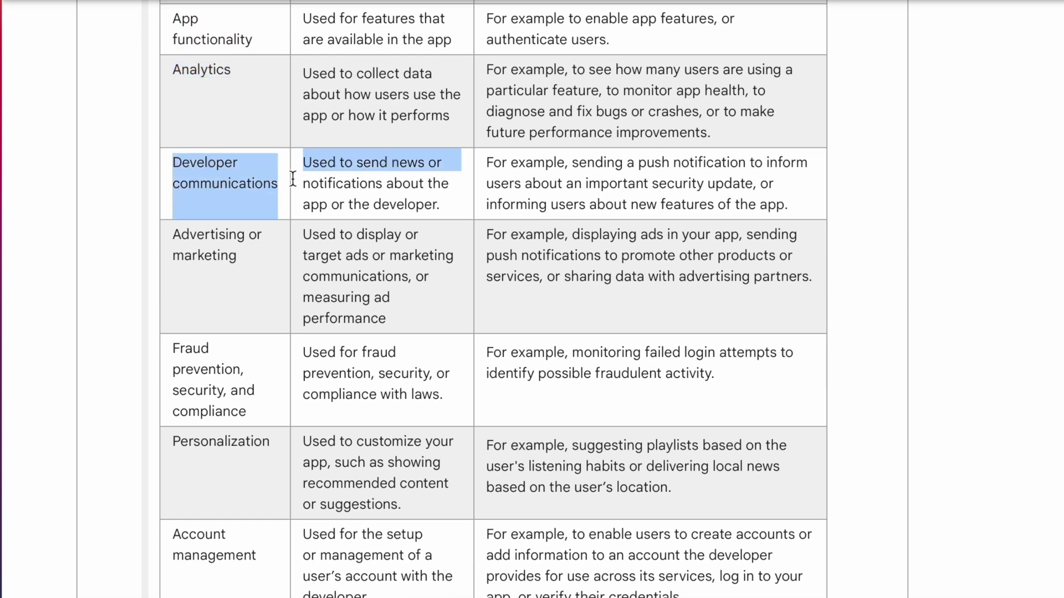
click(327, 190)
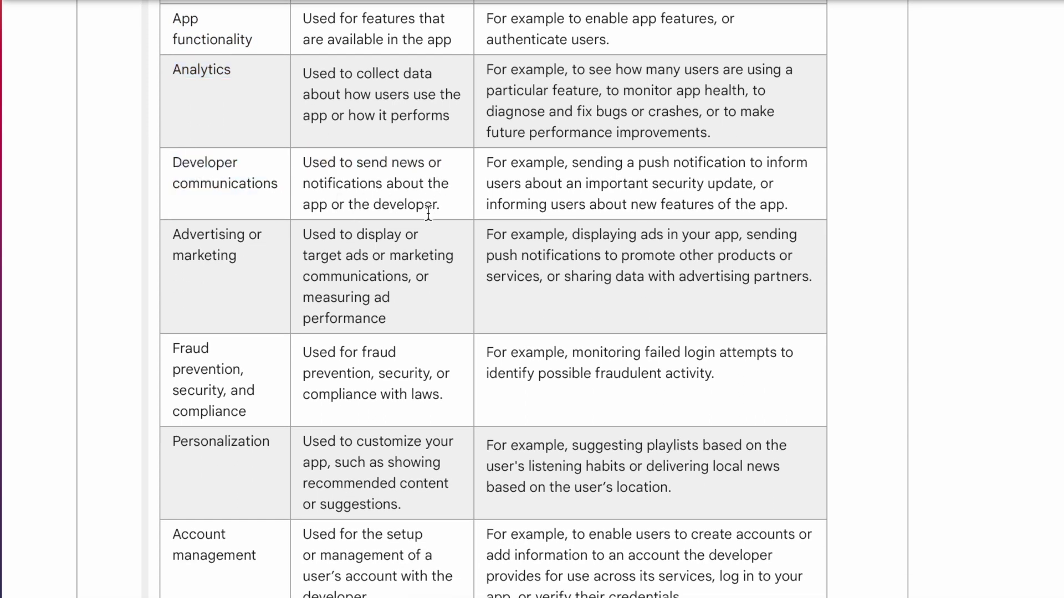
Examine the Advertising or marketing purpose and the Fraud prevention, security, and compliance purpose.
scroll(428, 213, down, 3)
drag(174, 143, 251, 163)
click(209, 276)
drag(175, 254, 255, 329)
click(378, 314)
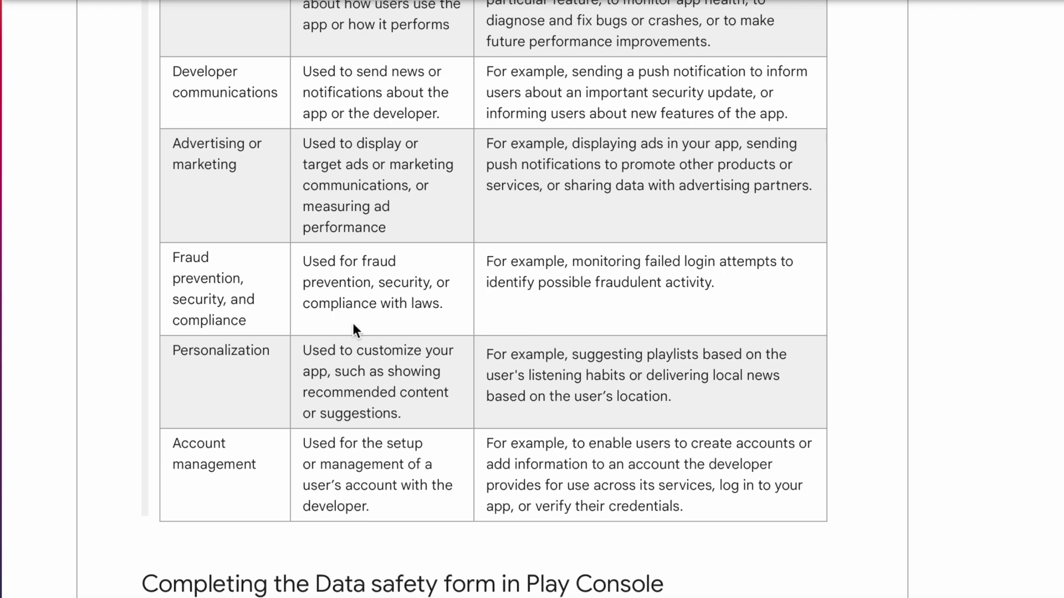
Examine the Personalization and Account management purposes in the data purposes table.
double_click(230, 353)
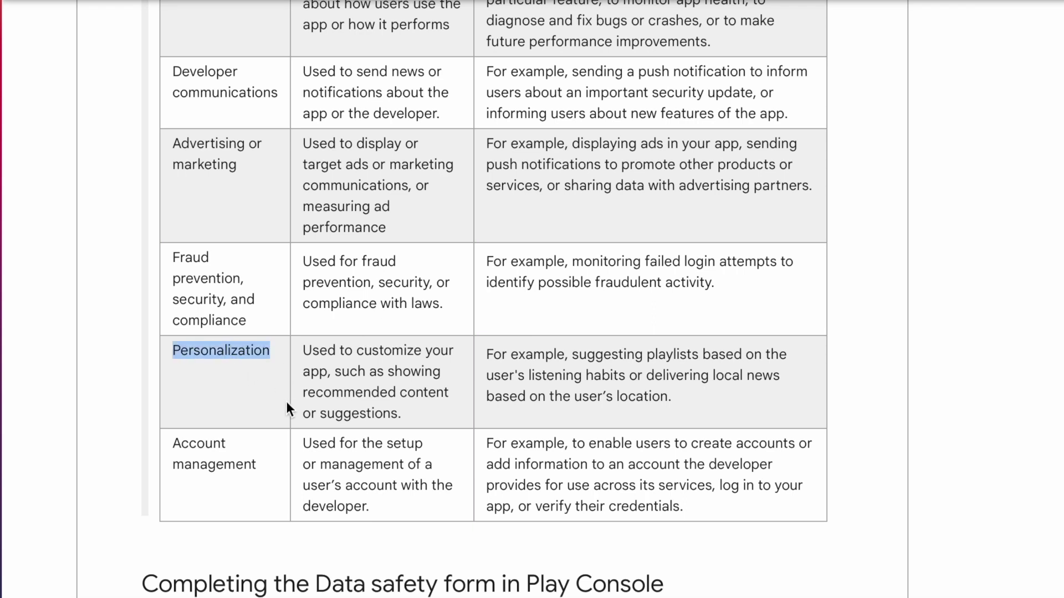
click(340, 410)
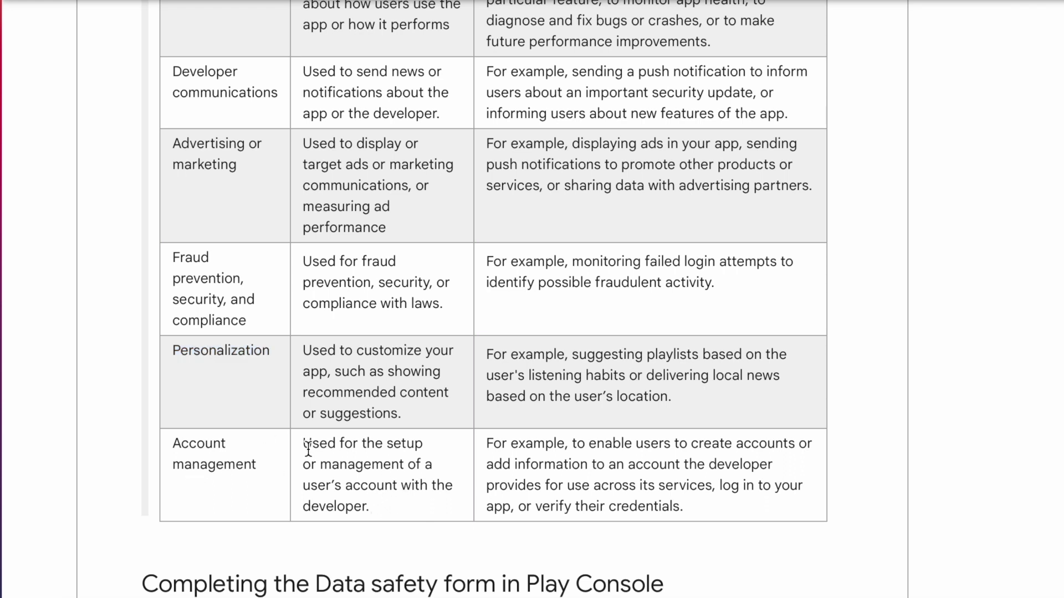
drag(308, 444, 380, 503)
click(406, 491)
Return to the Ingredients Translator Data safety form and advance to the Data collection and security section.
scroll(407, 491, up, 7)
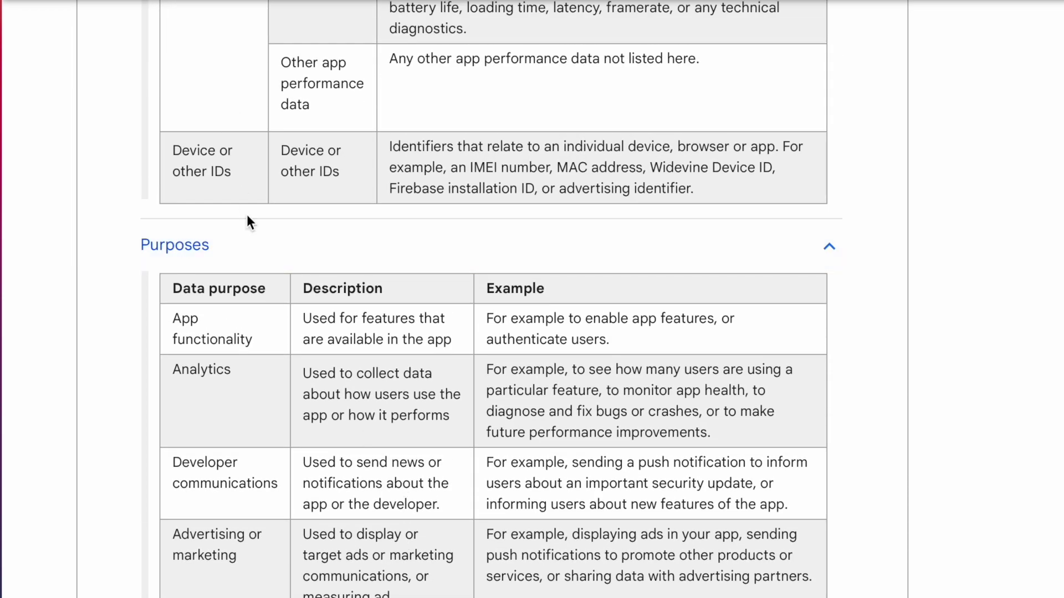
scroll(247, 215, up, 20)
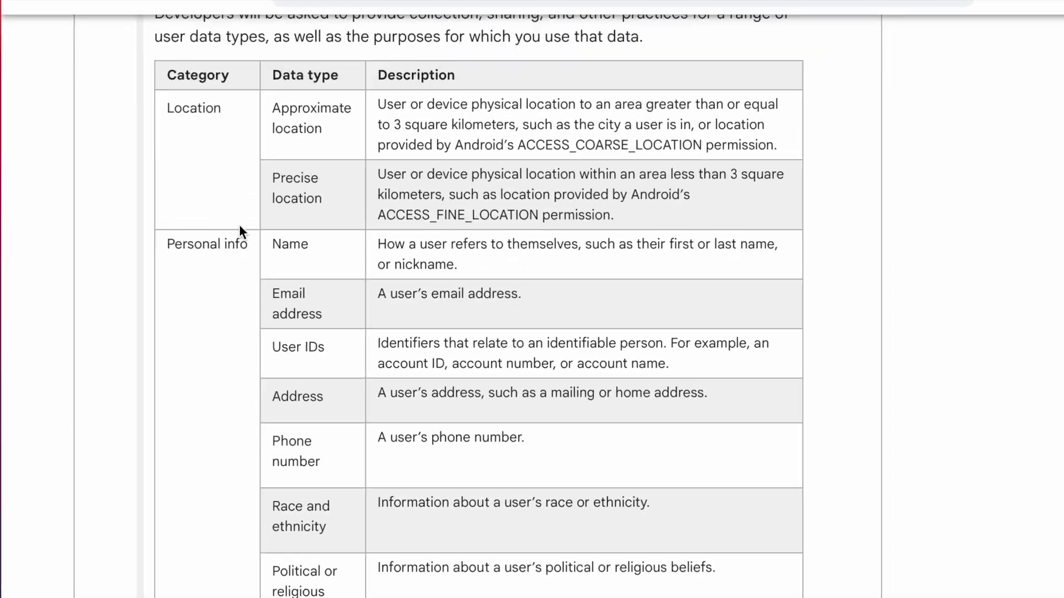
click(323, 18)
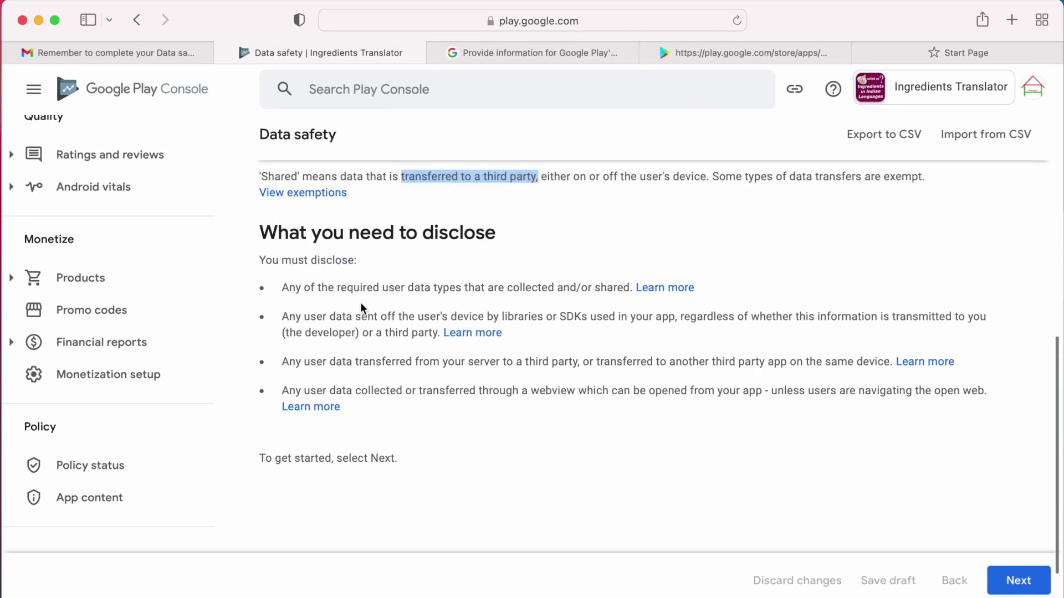
click(1018, 580)
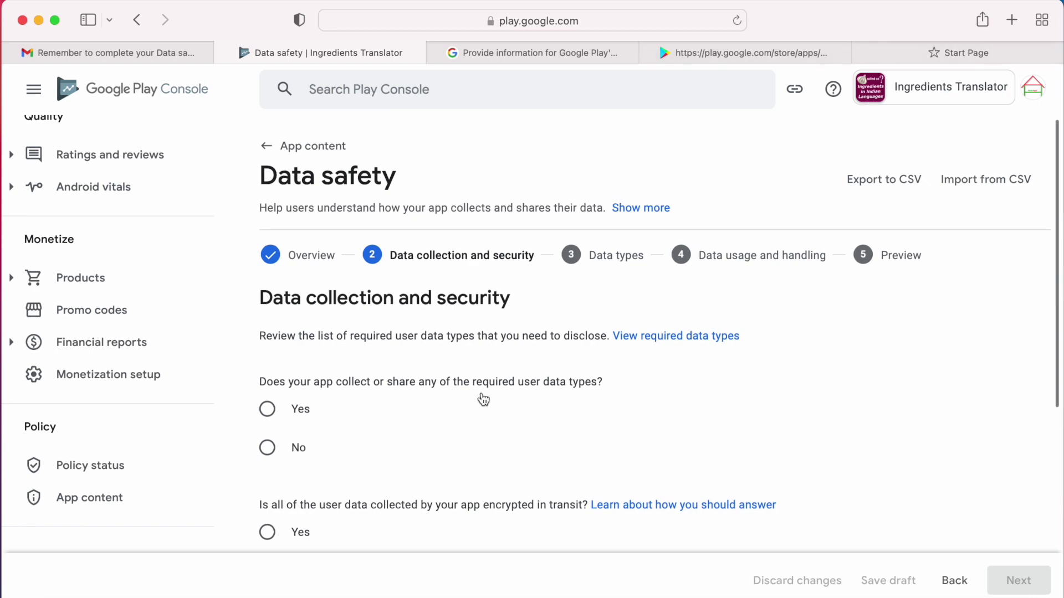
Examine the Ingredients Translator screenshots on its Google Play listing to judge whether the app handles any user data.
click(707, 55)
scroll(443, 384, down, 5)
click(104, 392)
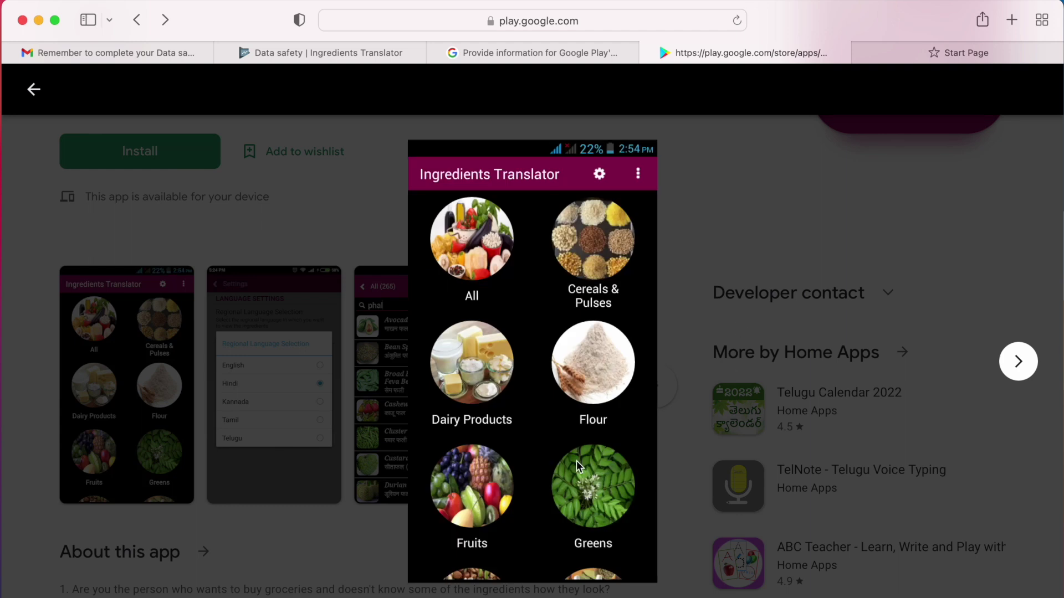
click(1018, 361)
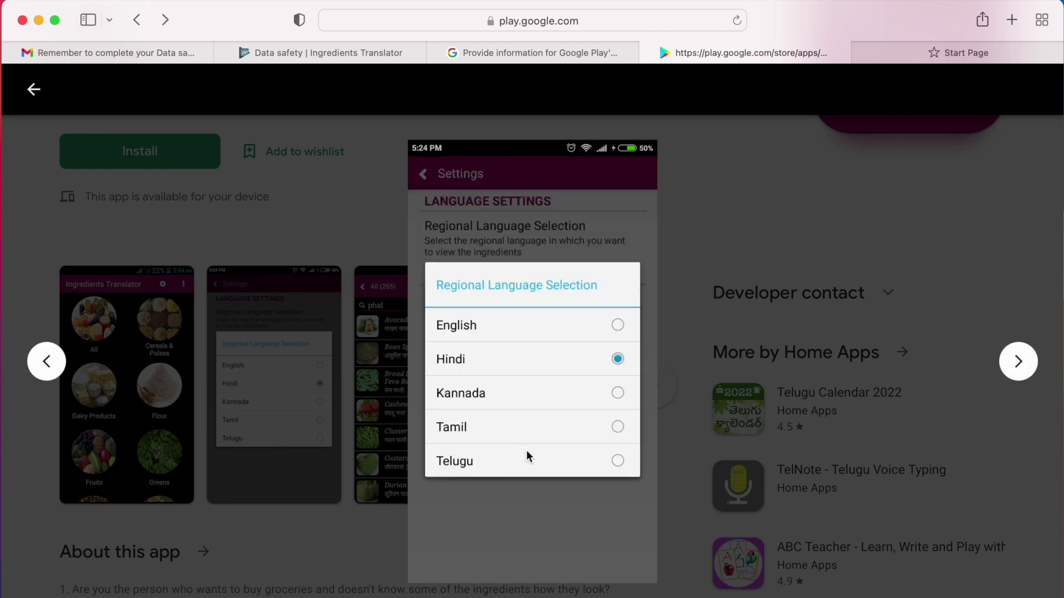
click(1020, 361)
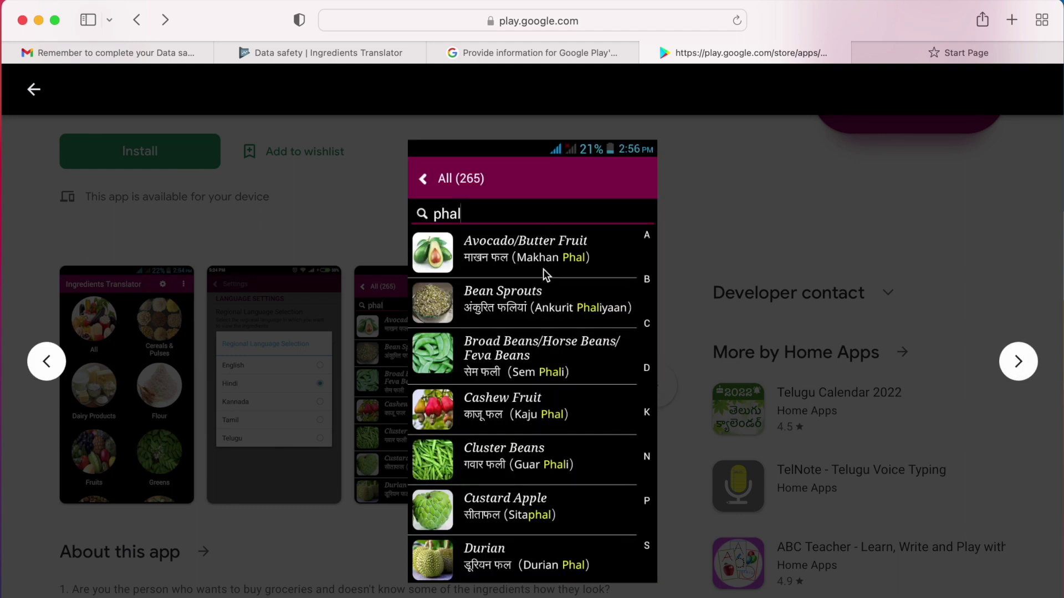
click(1025, 368)
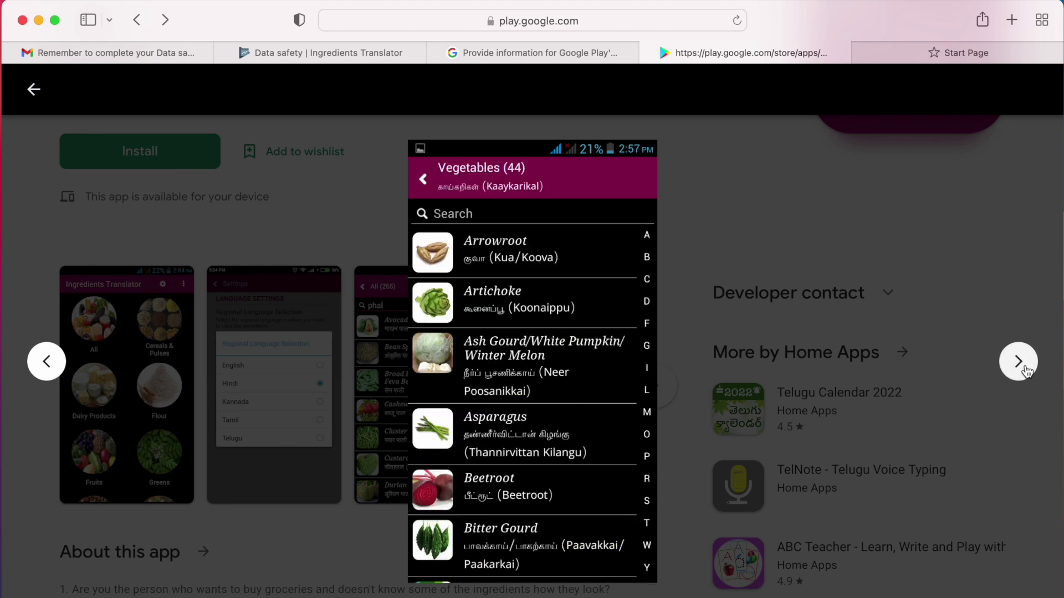
click(1017, 366)
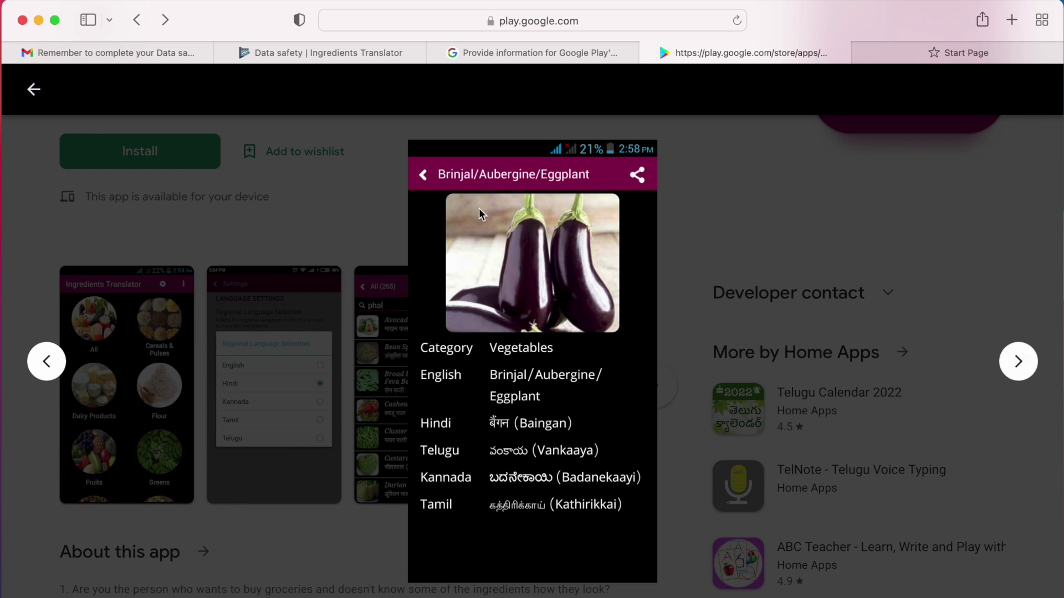
click(297, 200)
Back in the Data safety form, answer No to whether the app collects or shares any required user data types.
click(315, 64)
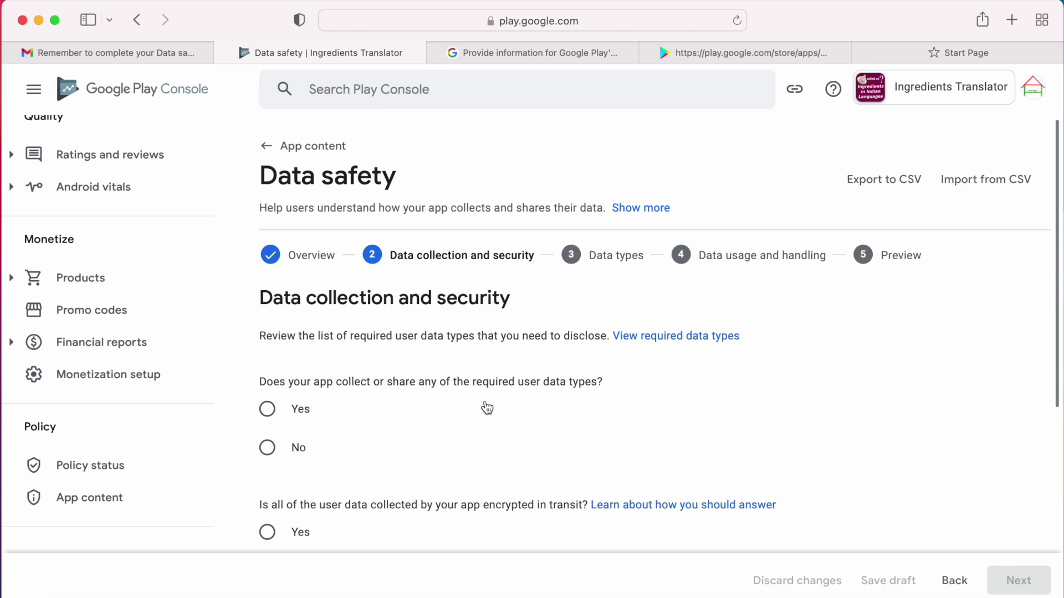
drag(518, 382, 602, 382)
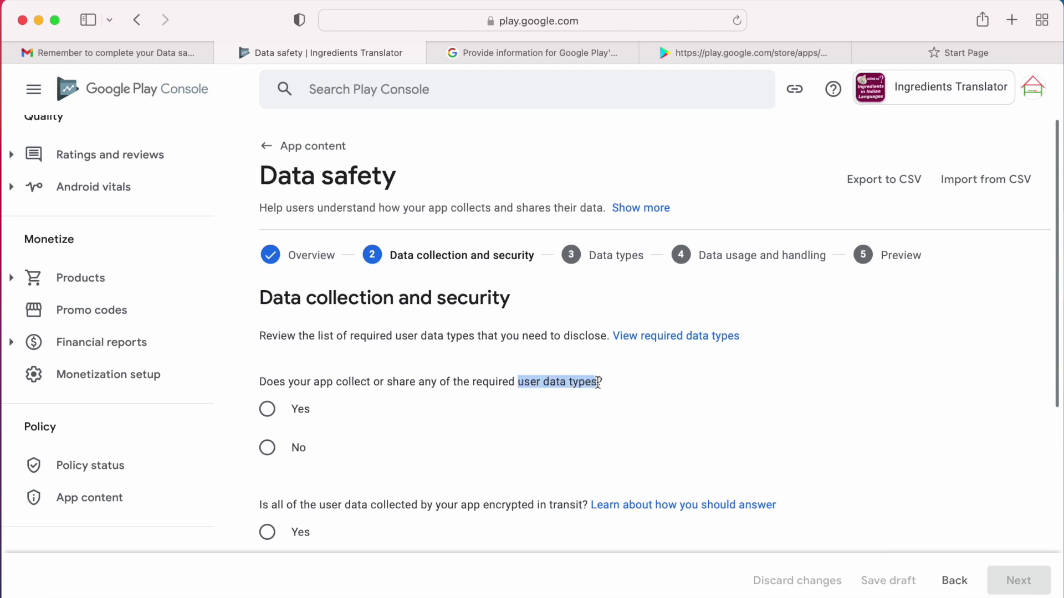
click(267, 409)
click(267, 447)
scroll(430, 463, down, 3)
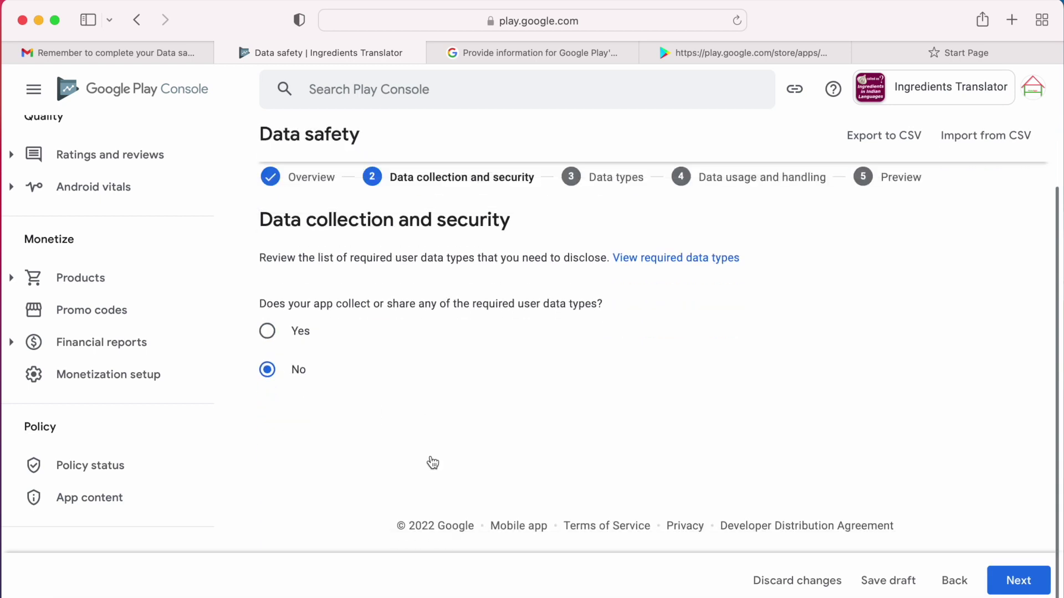
Switch the data collection answer to Yes to examine the encryption and data deletion questions, and set it back to No.
click(267, 330)
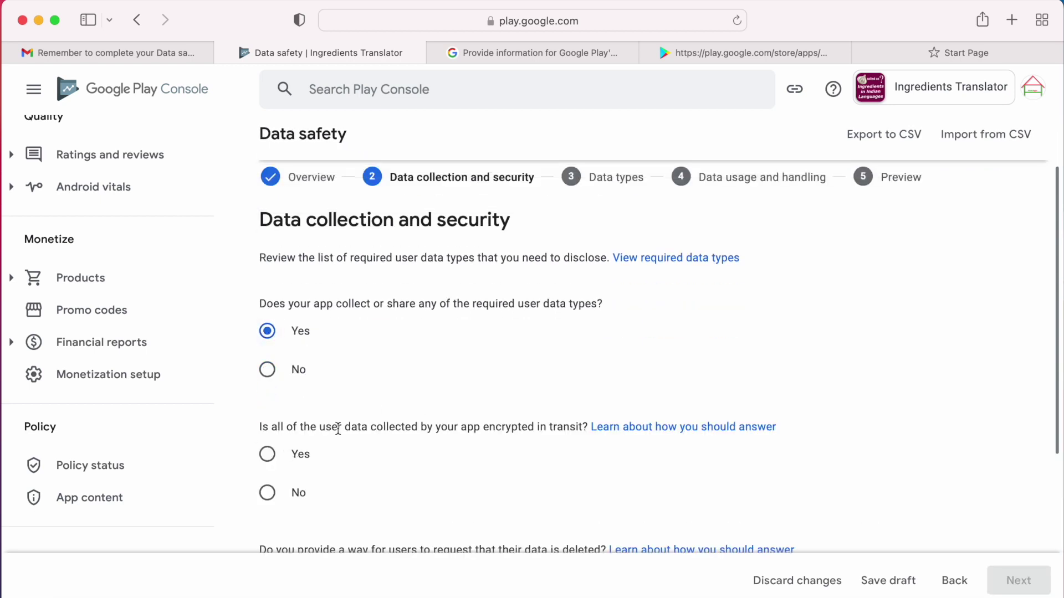
scroll(380, 502, down, 5)
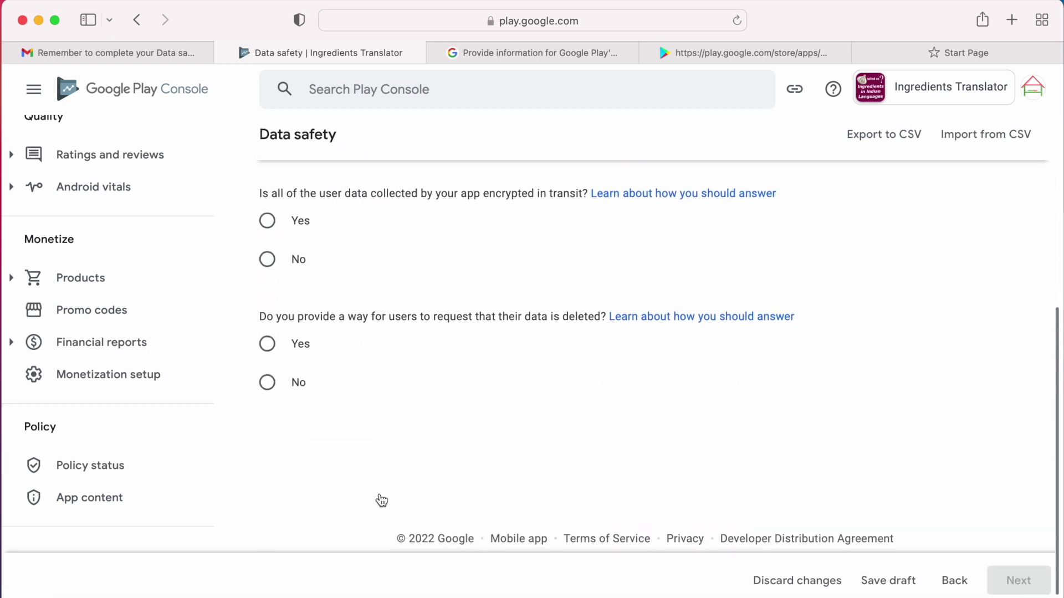
scroll(383, 373, up, 1)
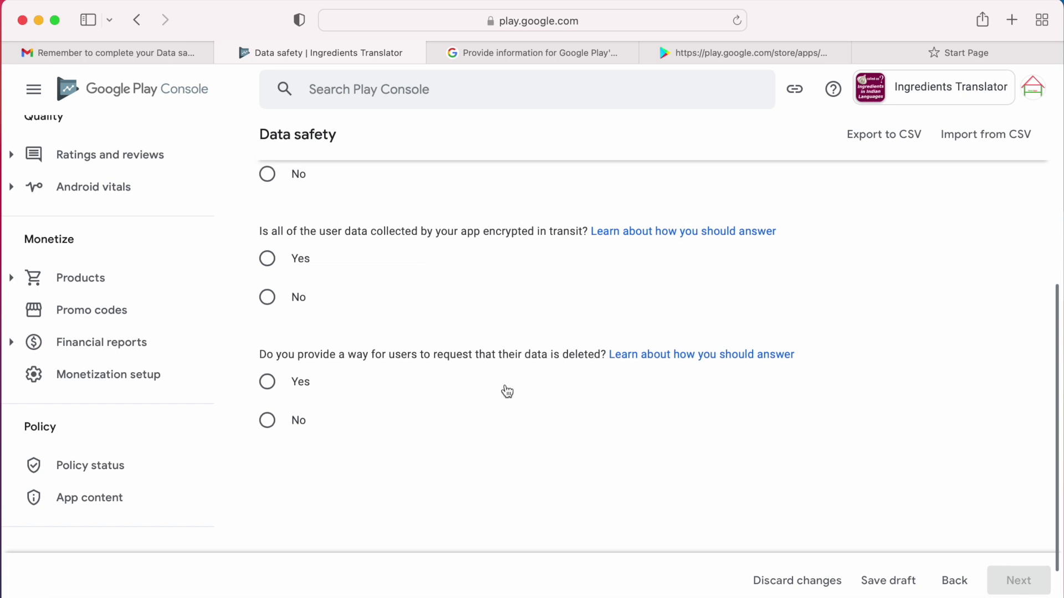
scroll(499, 393, up, 5)
click(267, 439)
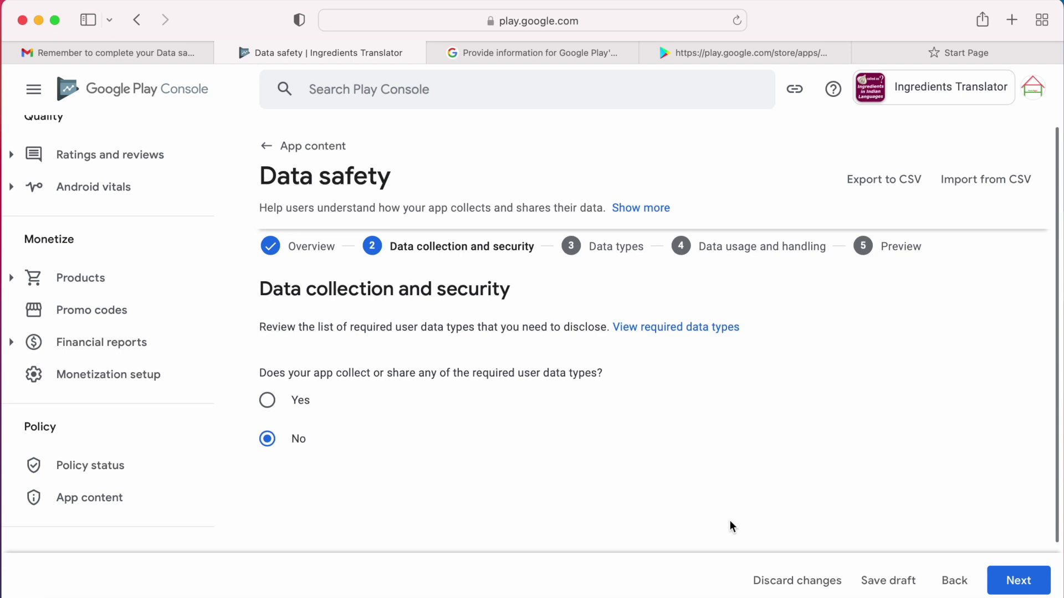
Review the store listing preview with its privacy policy link and save the Data safety form.
click(1015, 585)
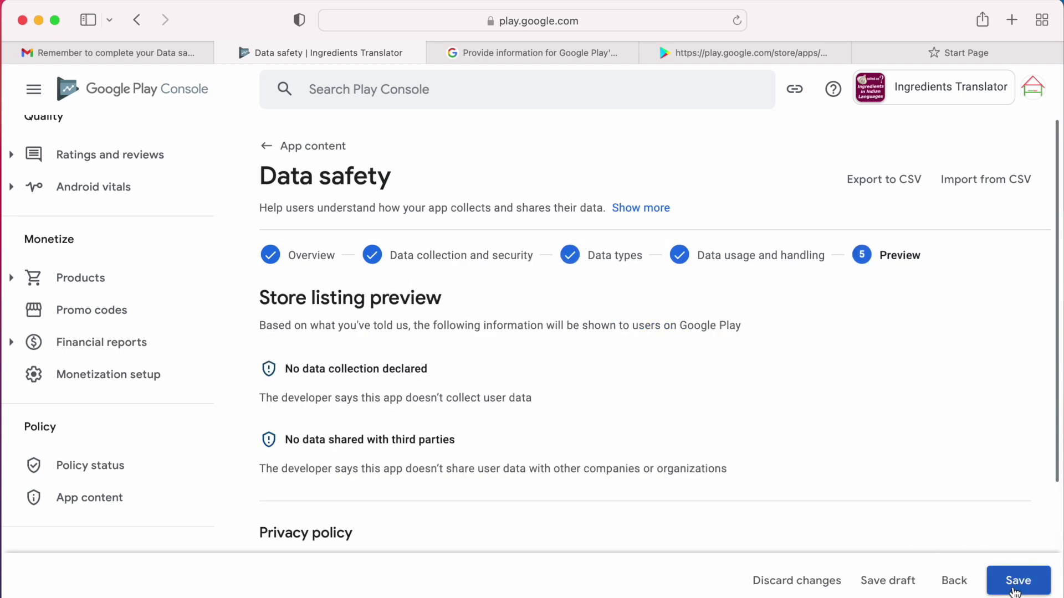
scroll(474, 374, down, 2)
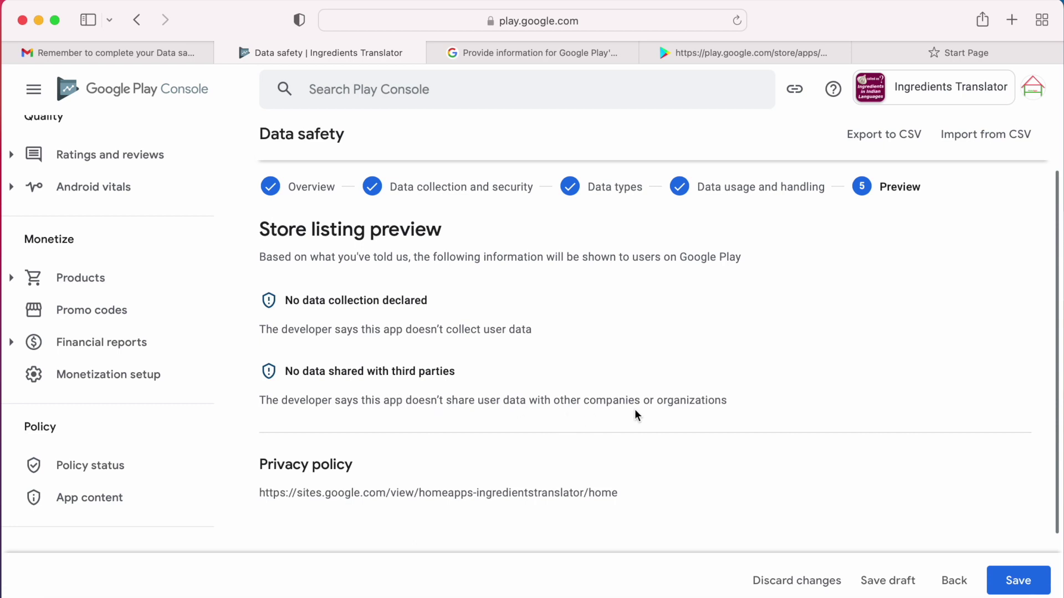
drag(260, 464, 621, 492)
click(620, 496)
click(1017, 581)
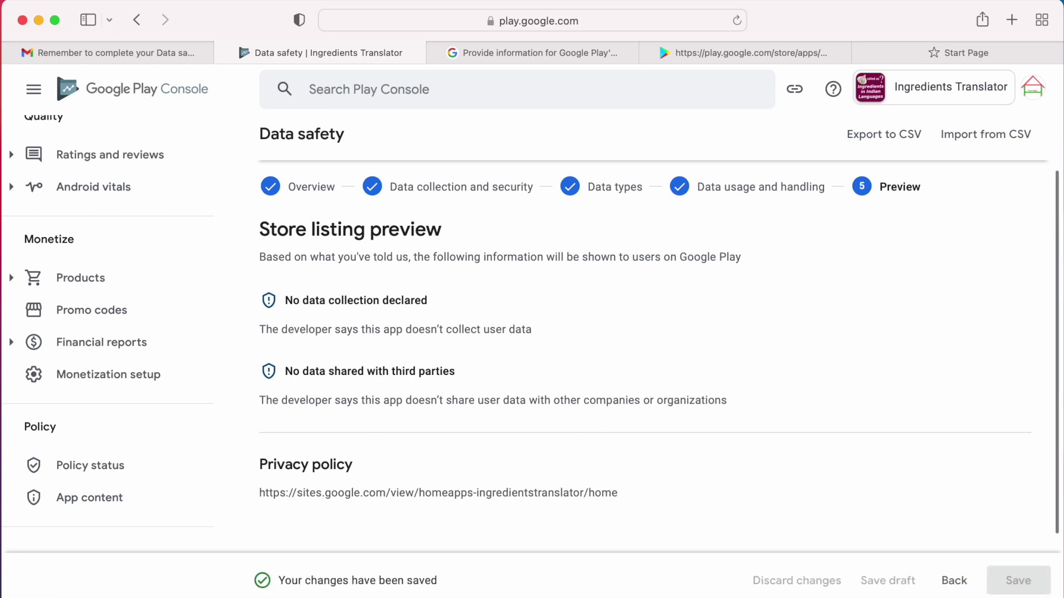
Go back to the App content page and check the Data safety submission status.
scroll(317, 350, up, 2)
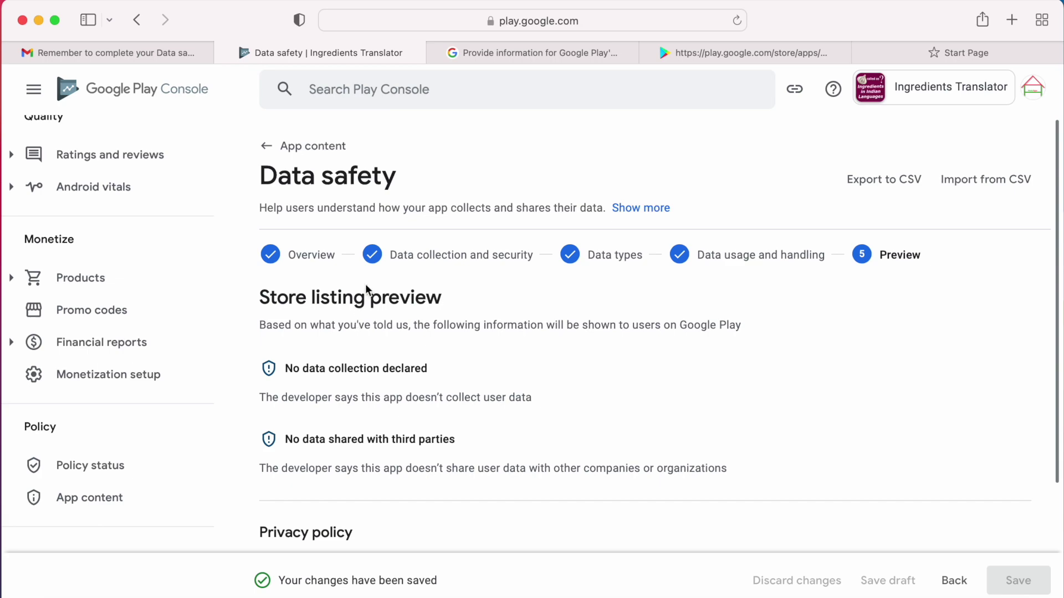
click(267, 147)
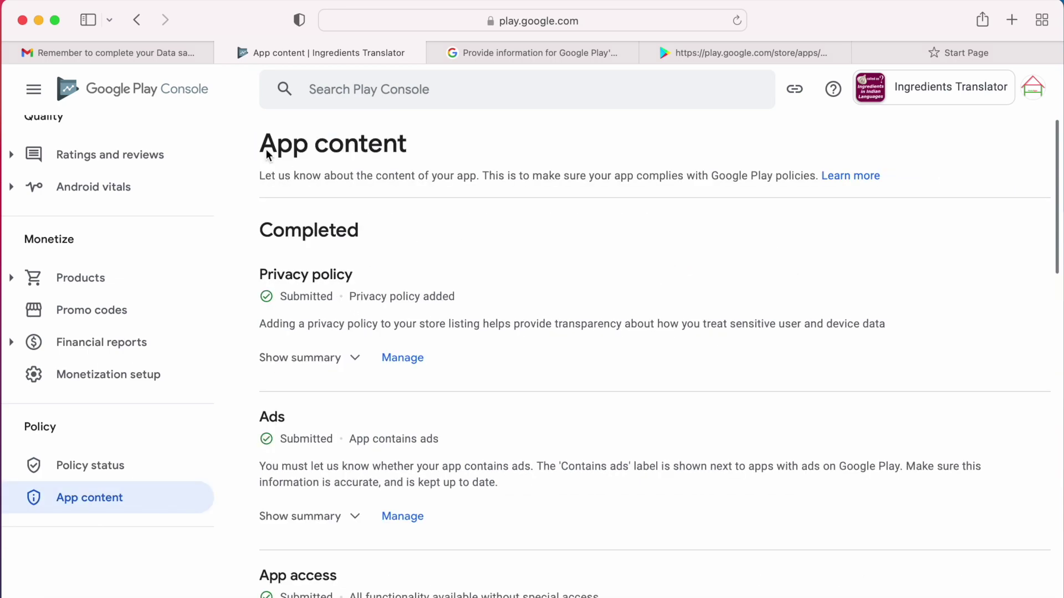
scroll(338, 267, down, 10)
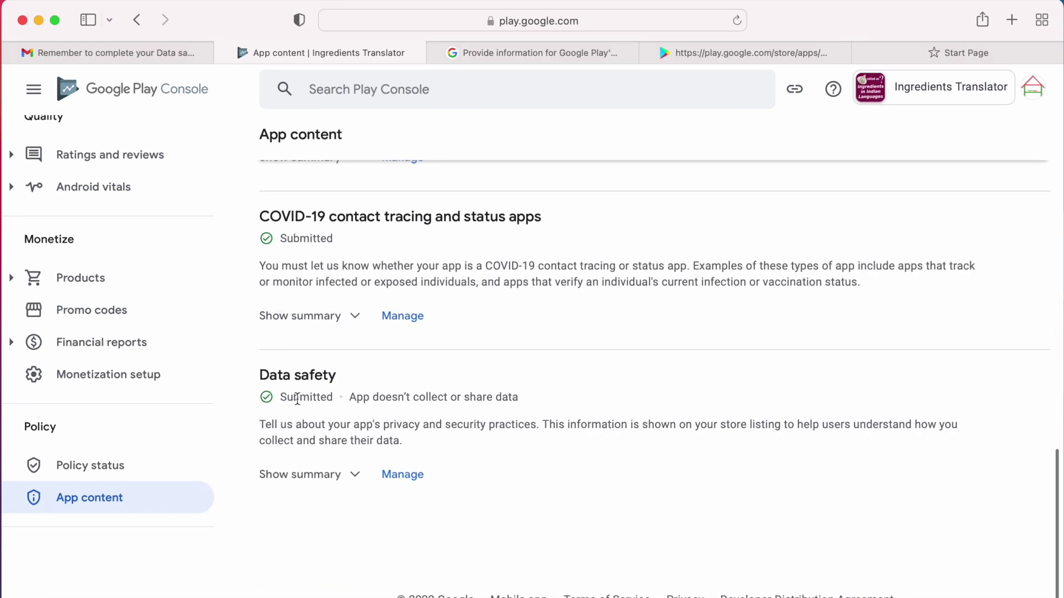
scroll(331, 399, up, 10)
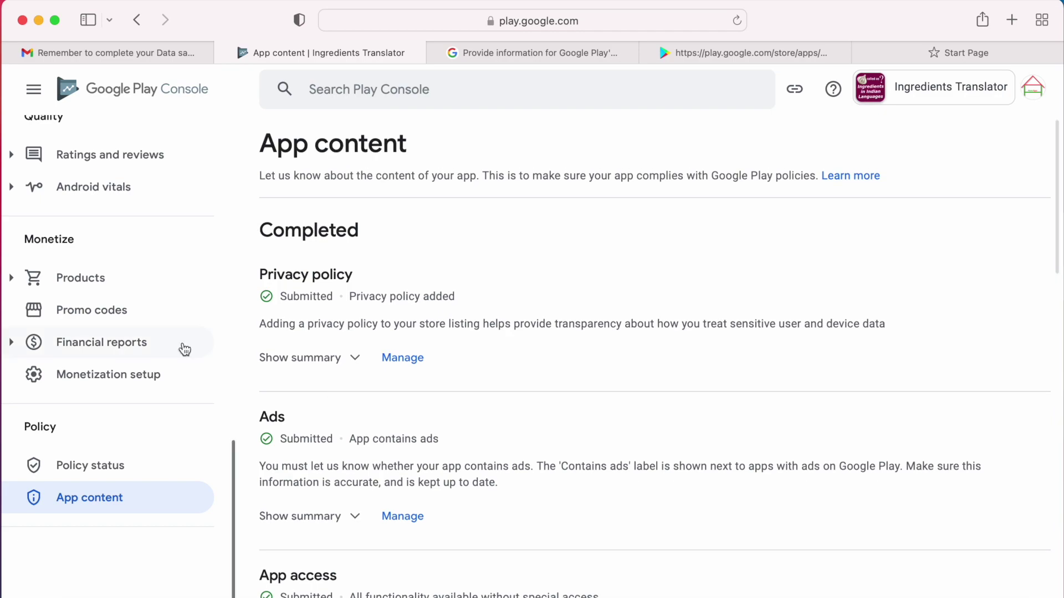
Reload the Ingredients Translator listing on Google Play to check its Data safety section.
click(740, 52)
scroll(565, 399, down, 8)
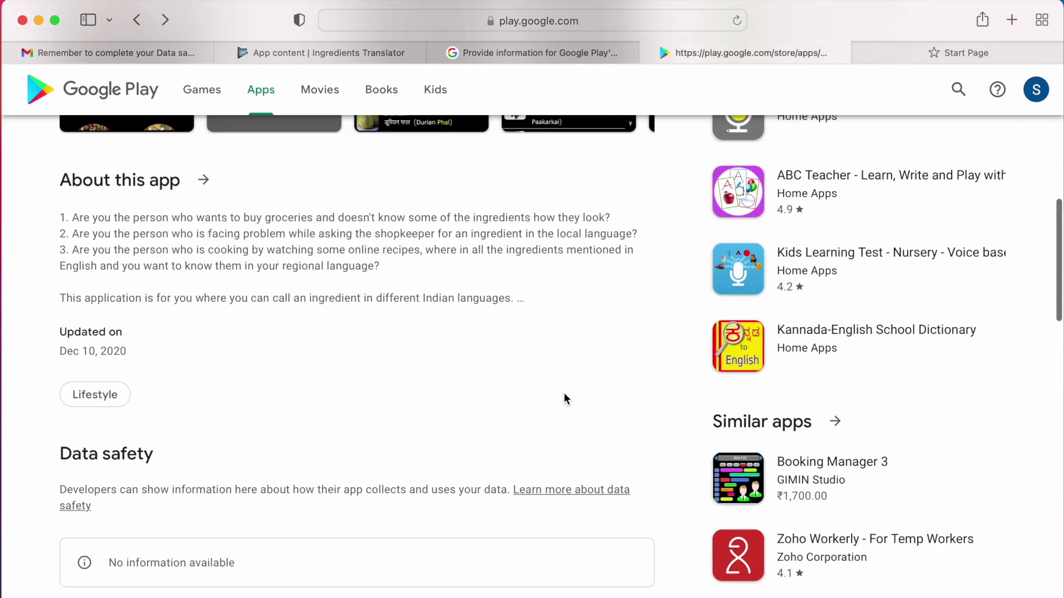
click(736, 20)
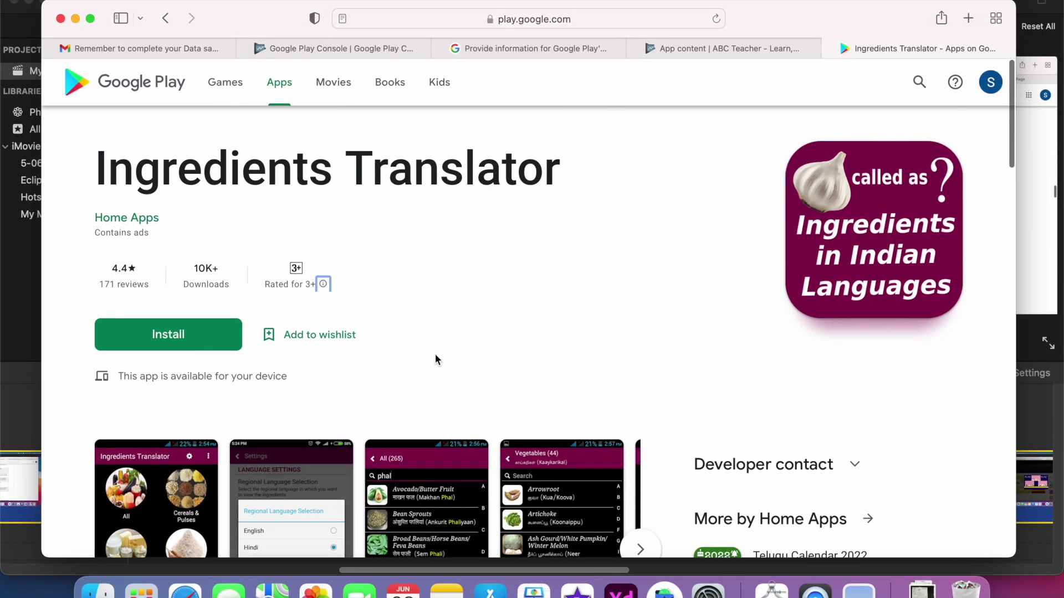
Examine the Data safety section of the published Ingredients Translator listing and open its full details.
scroll(435, 359, down, 2)
scroll(435, 359, down, 15)
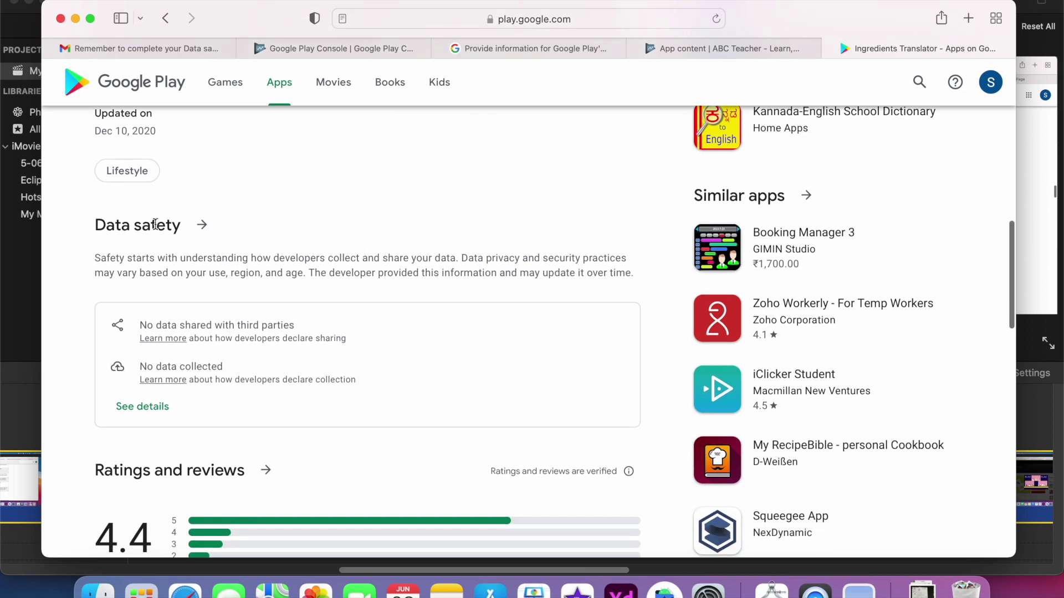
drag(96, 224, 217, 225)
click(191, 406)
click(159, 408)
scroll(501, 448, down, 8)
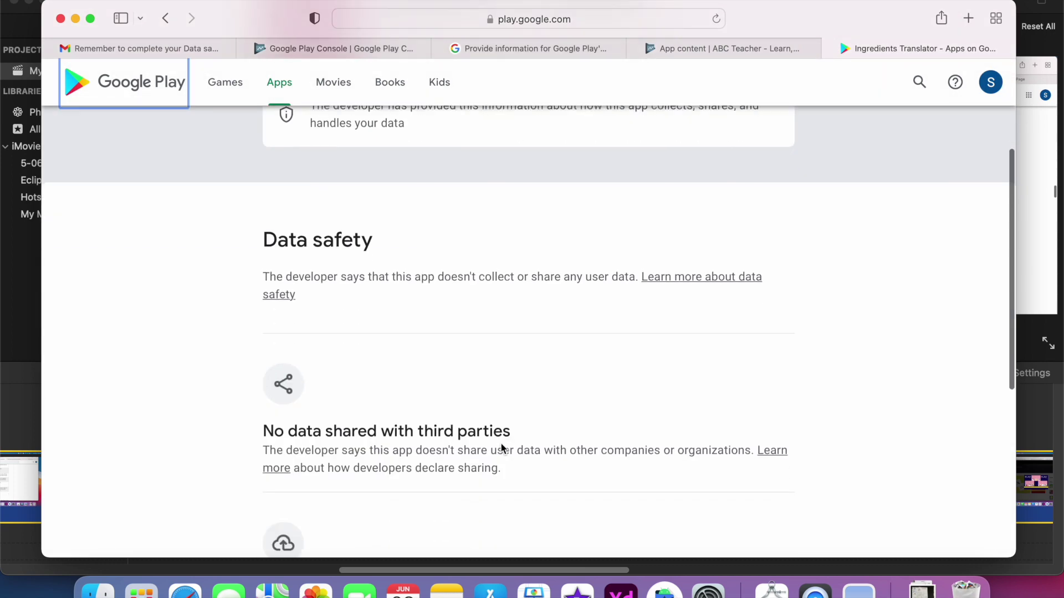
scroll(501, 449, up, 8)
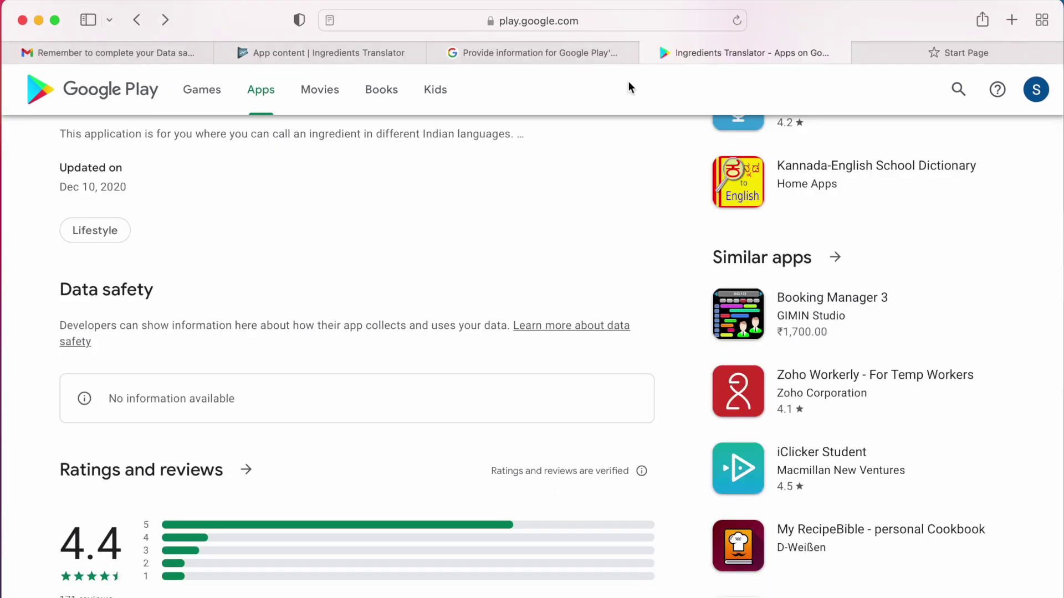
Return to Play Console and open the list of all apps.
click(477, 53)
click(344, 53)
scroll(108, 332, up, 15)
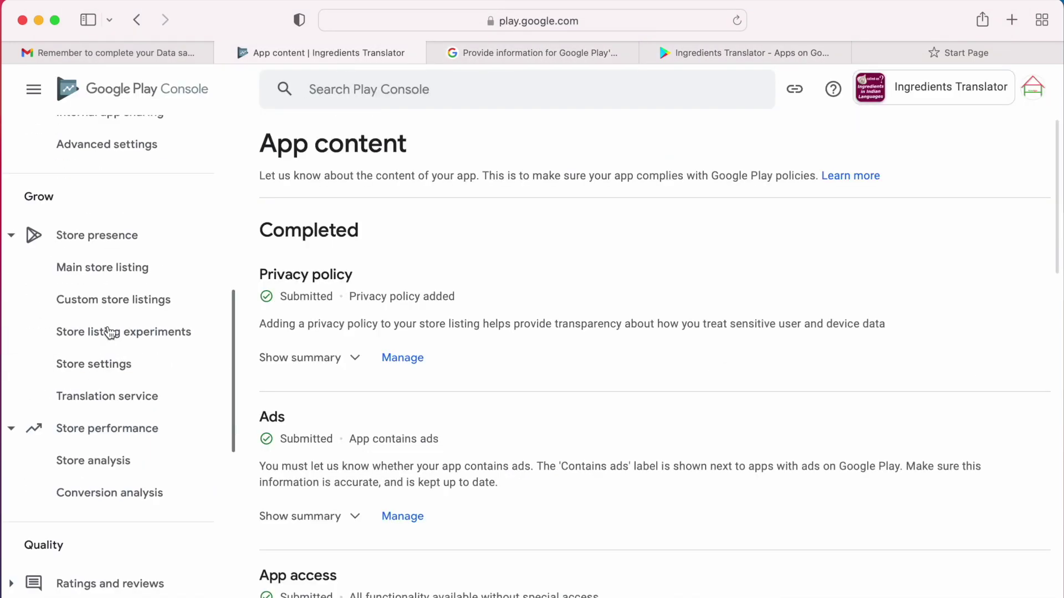
click(87, 125)
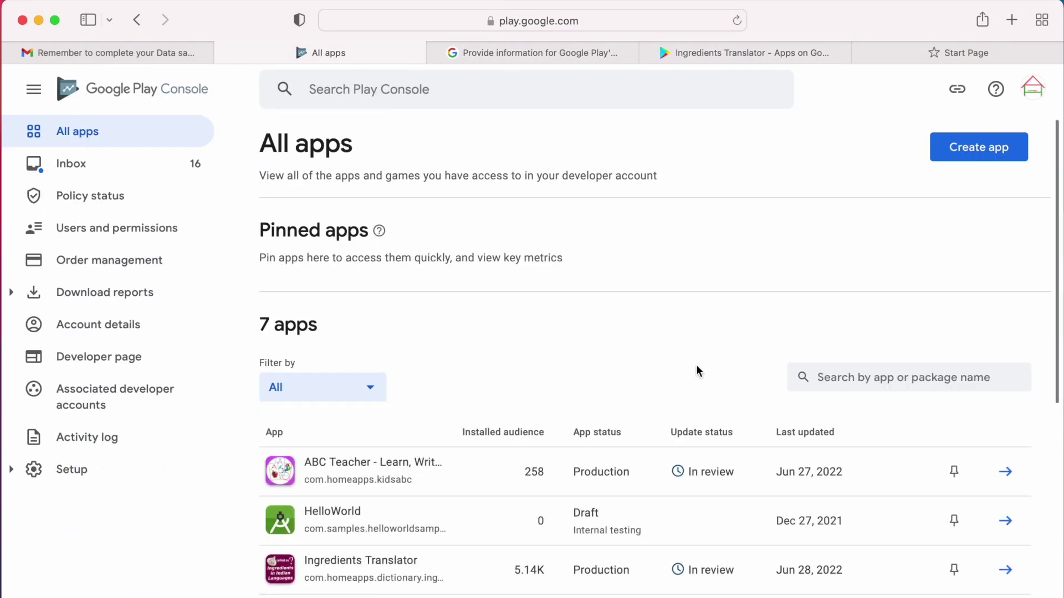
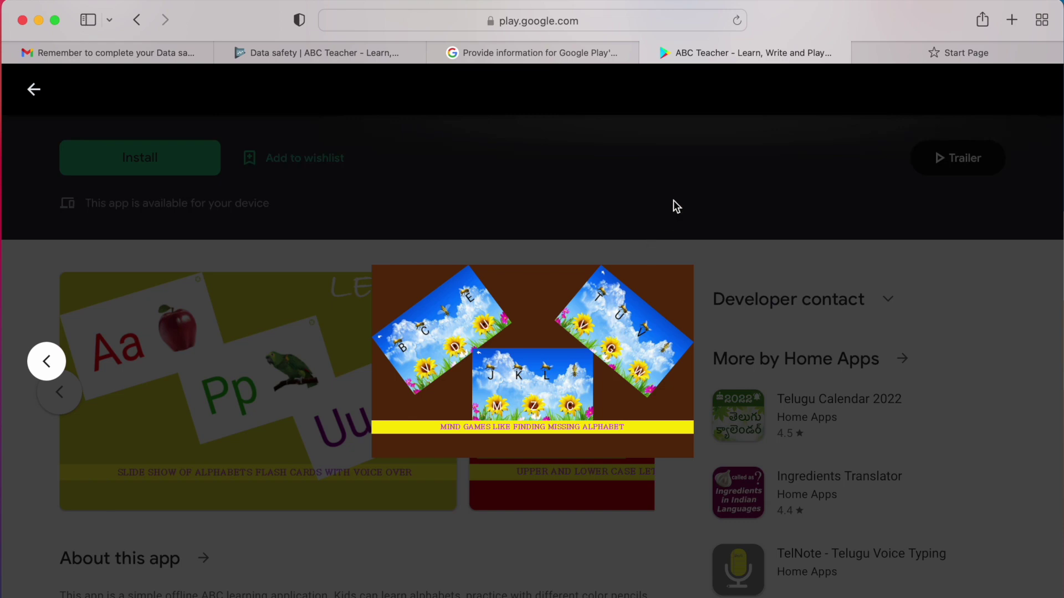
In the ABC Teacher Data safety form, answer No to collecting or sharing any required user data types.
click(344, 52)
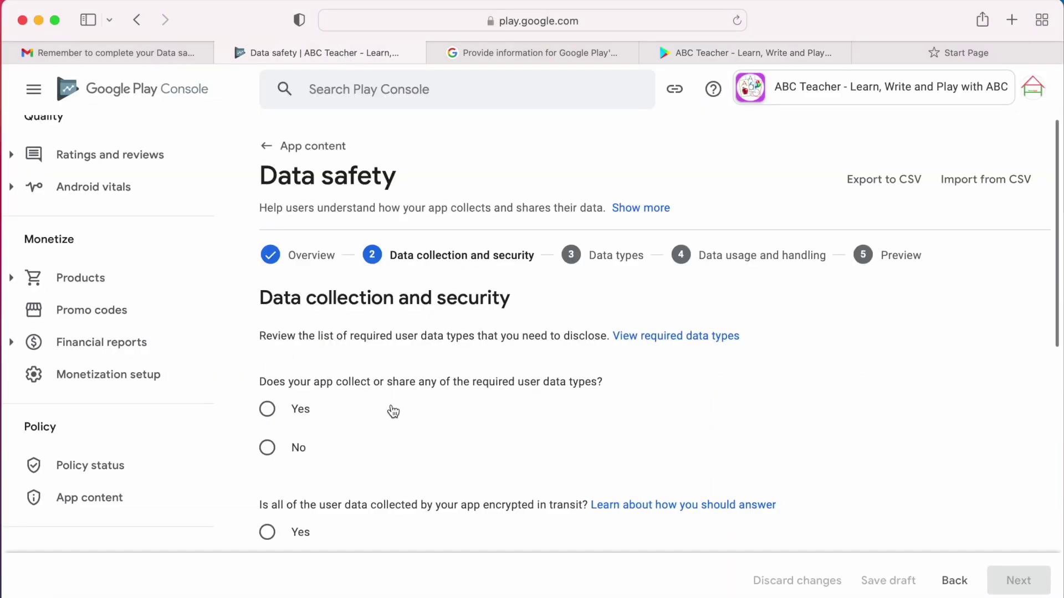
click(268, 450)
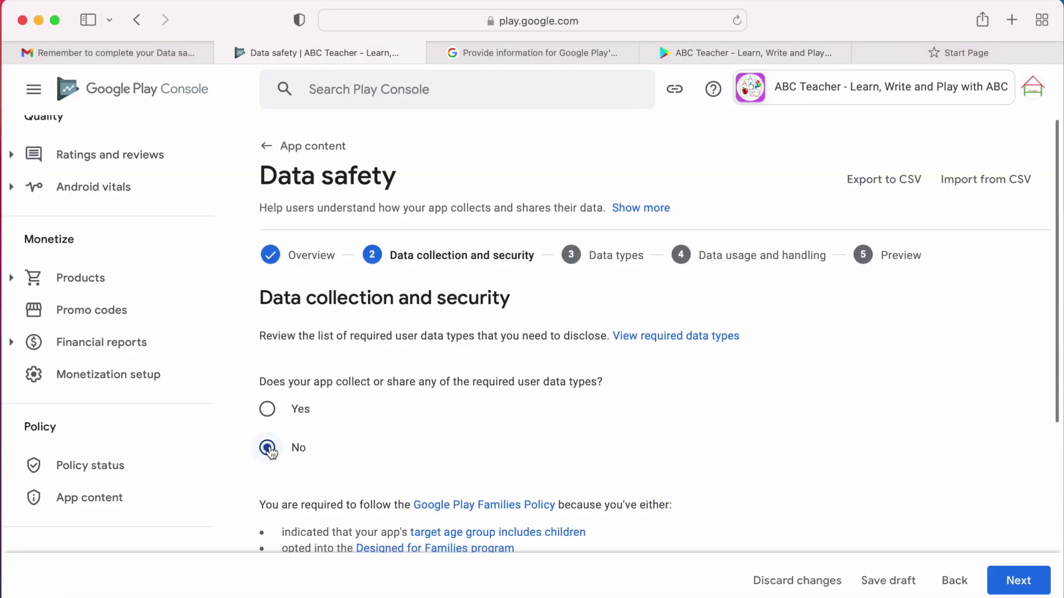
Choose Yes to showing the Play Families policy commitment in ABC Teacher's Data safety section and continue to the store listing preview.
scroll(470, 439, down, 5)
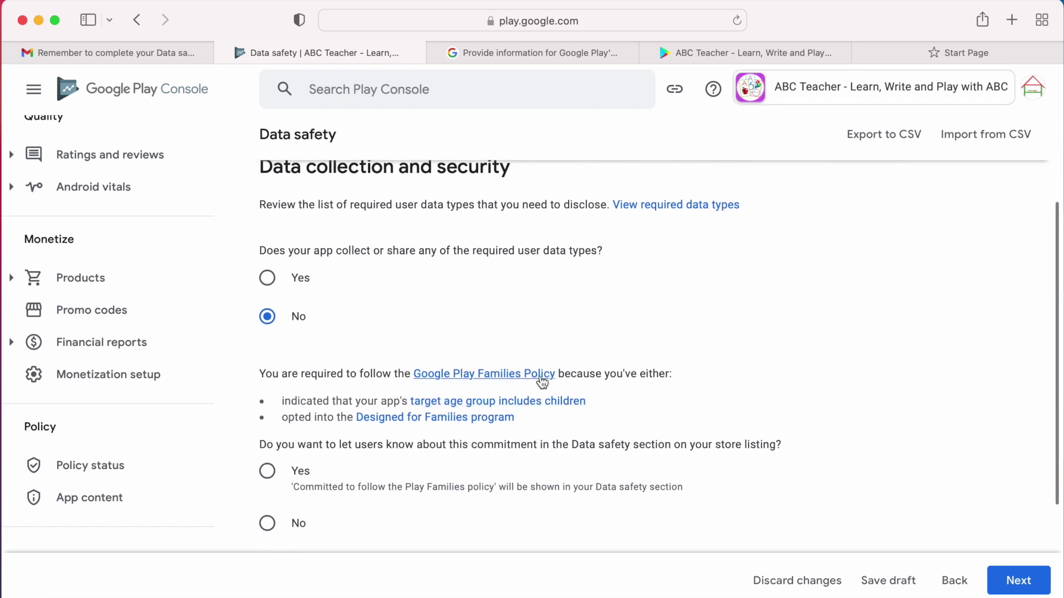
drag(261, 373, 674, 375)
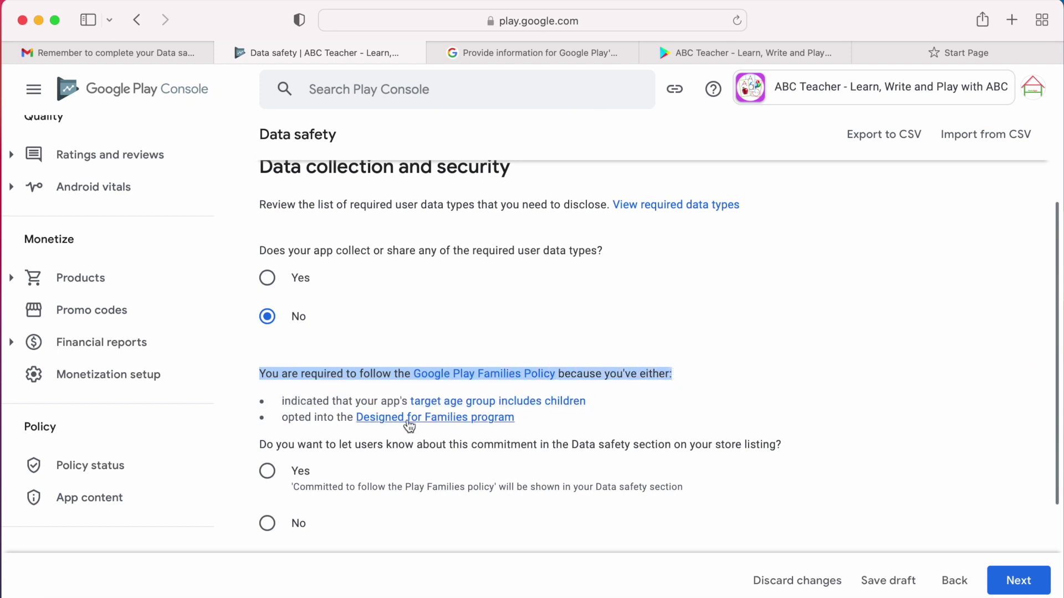
click(537, 452)
scroll(539, 454, down, 3)
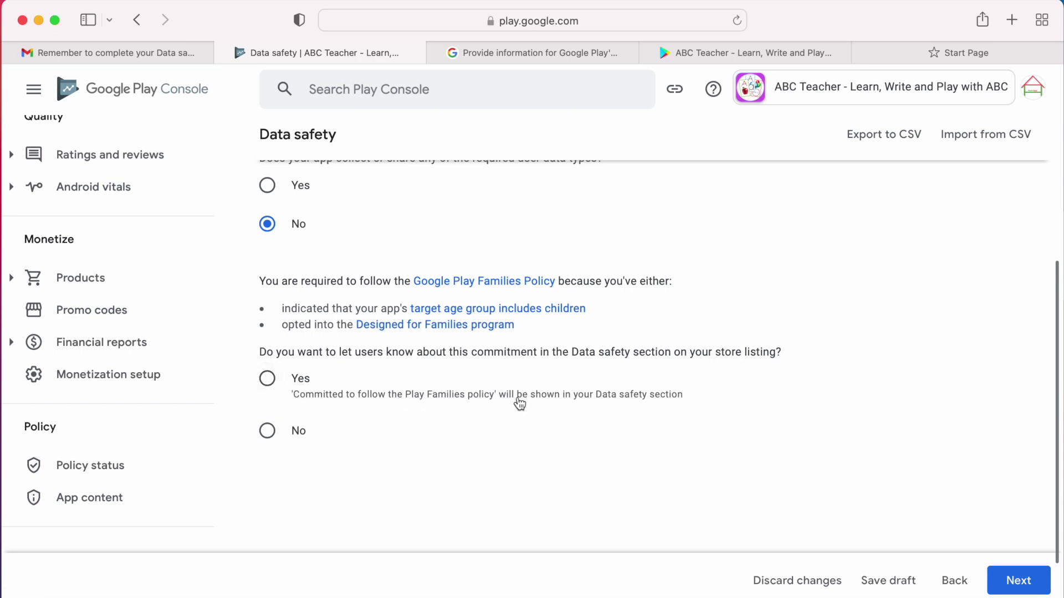
click(278, 386)
click(1026, 586)
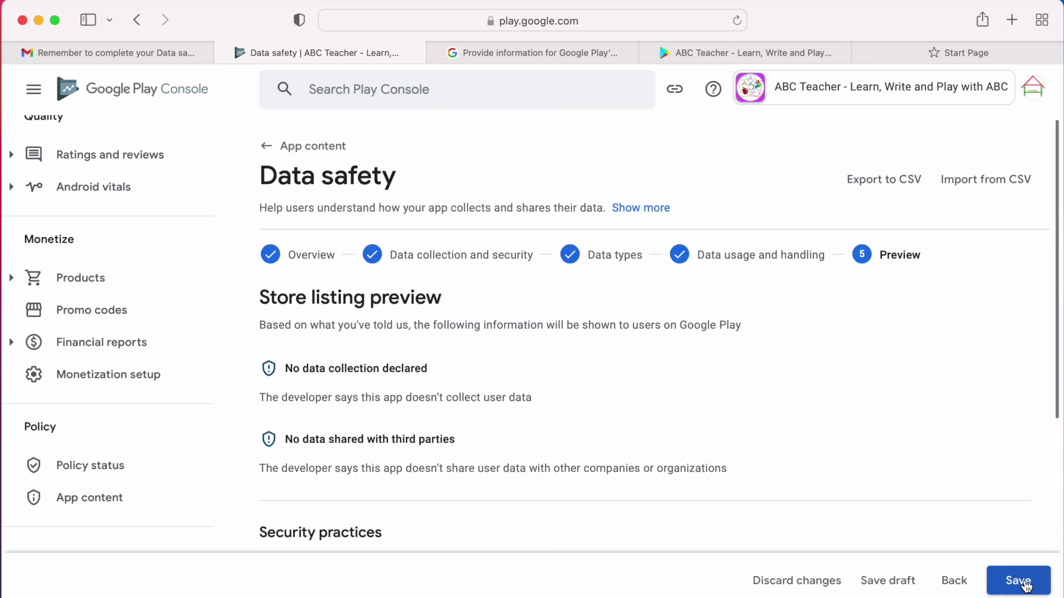
Review the store listing preview, including Security practices and Privacy policy, and save ABC Teacher's Data safety form.
scroll(508, 433, down, 3)
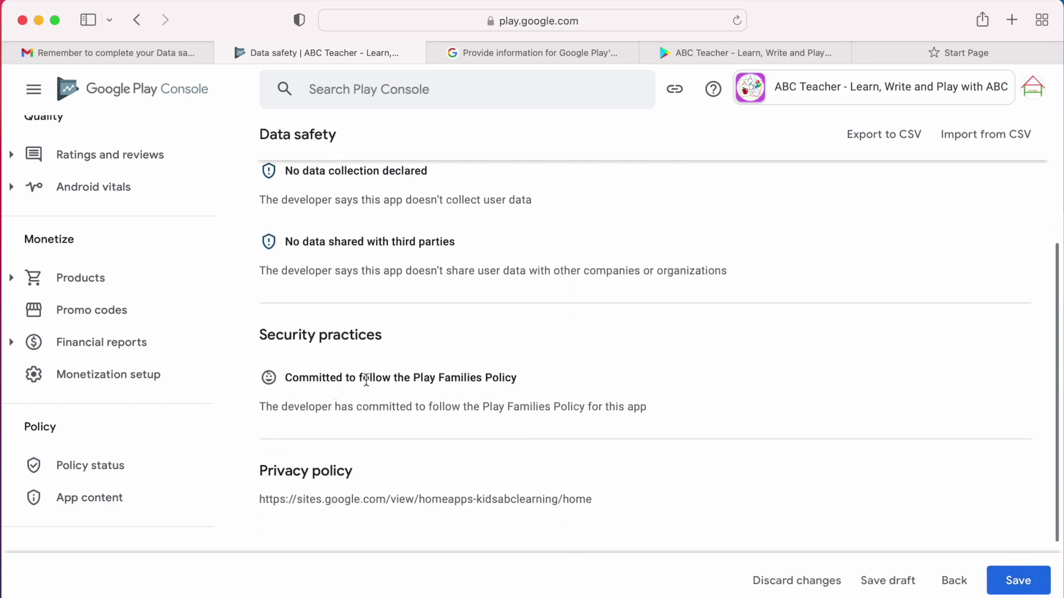
drag(259, 335, 405, 333)
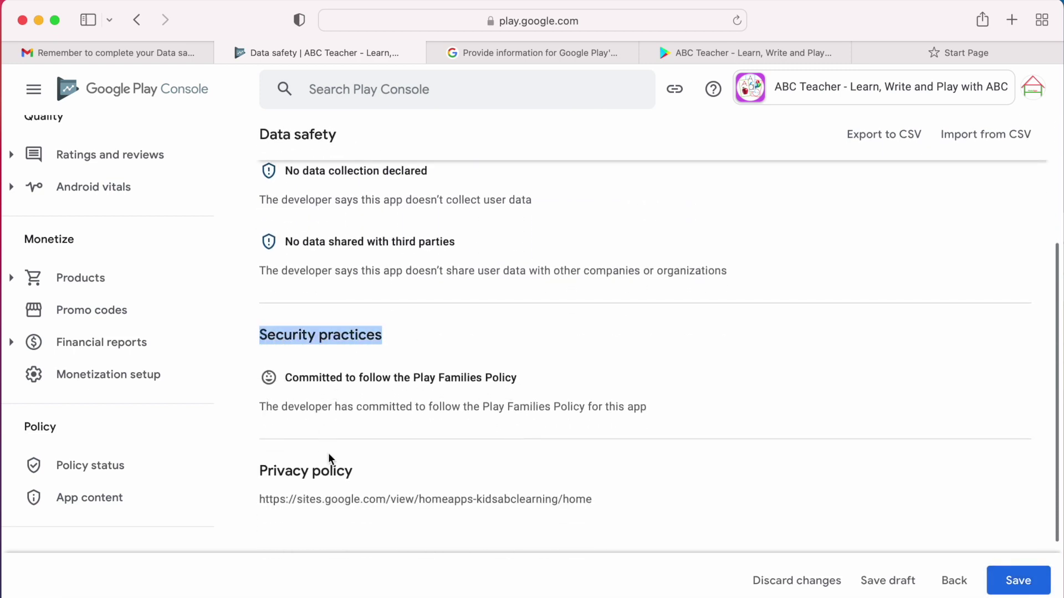
scroll(328, 459, down, 1)
drag(260, 427, 349, 428)
scroll(350, 427, up, 5)
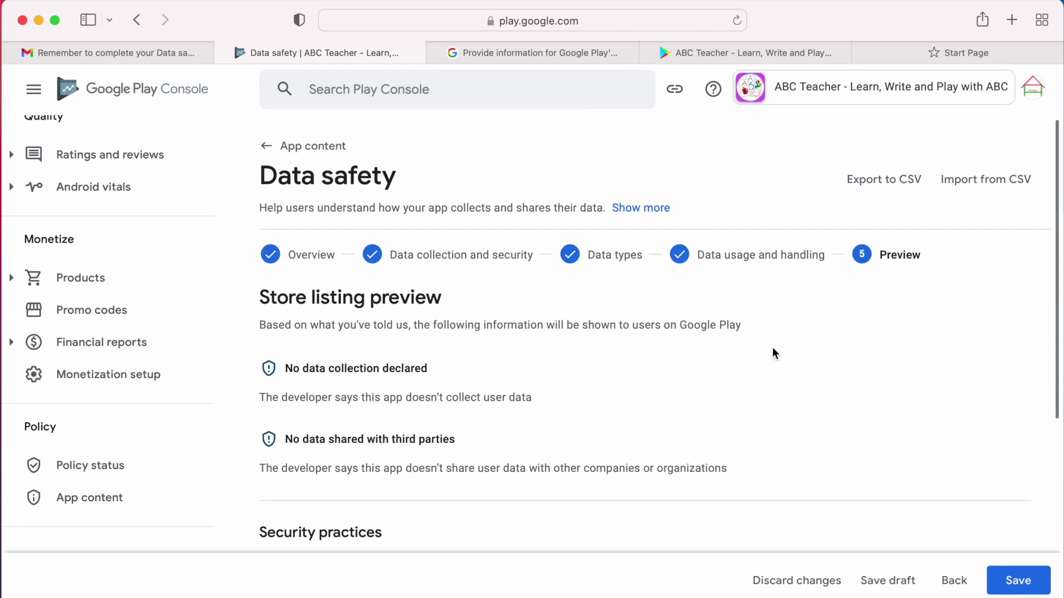
scroll(544, 425, down, 2)
scroll(545, 428, down, 5)
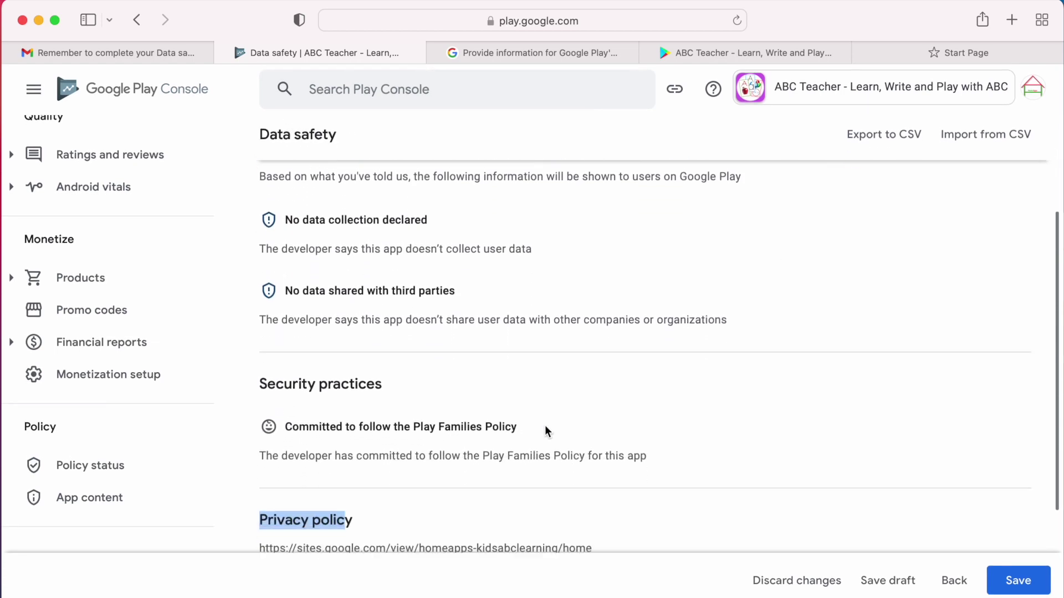
scroll(545, 428, up, 8)
click(1018, 580)
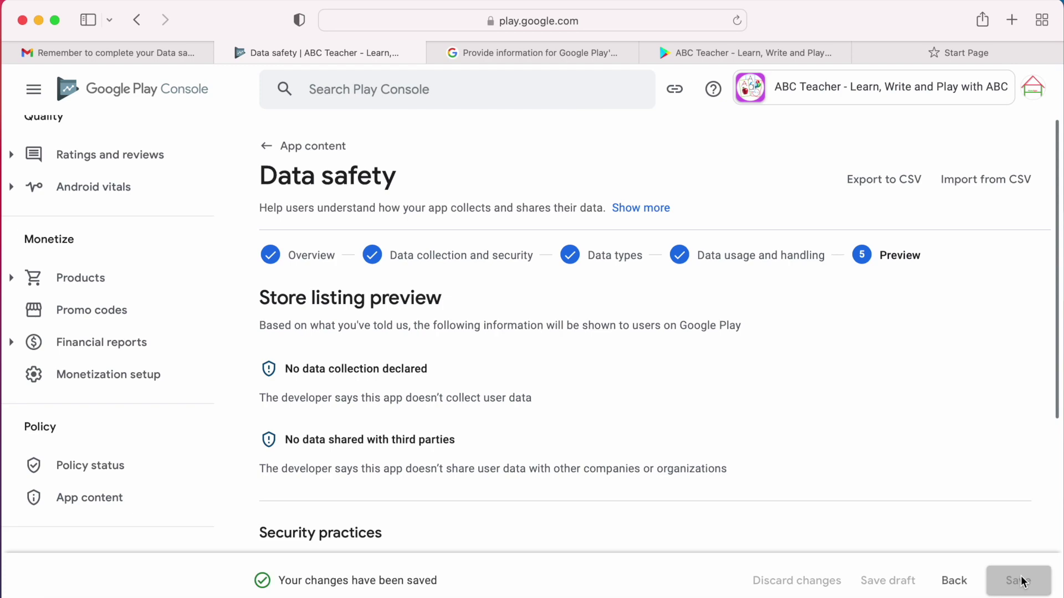
Return to ABC Teacher's App content page and check the status of its Data safety declaration.
click(268, 147)
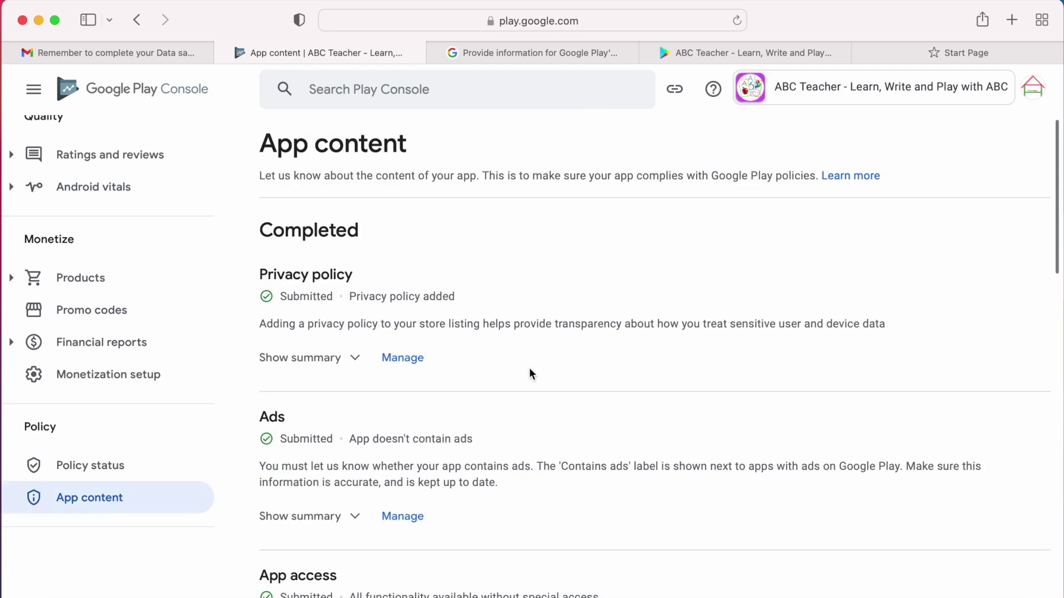
scroll(380, 412, down, 10)
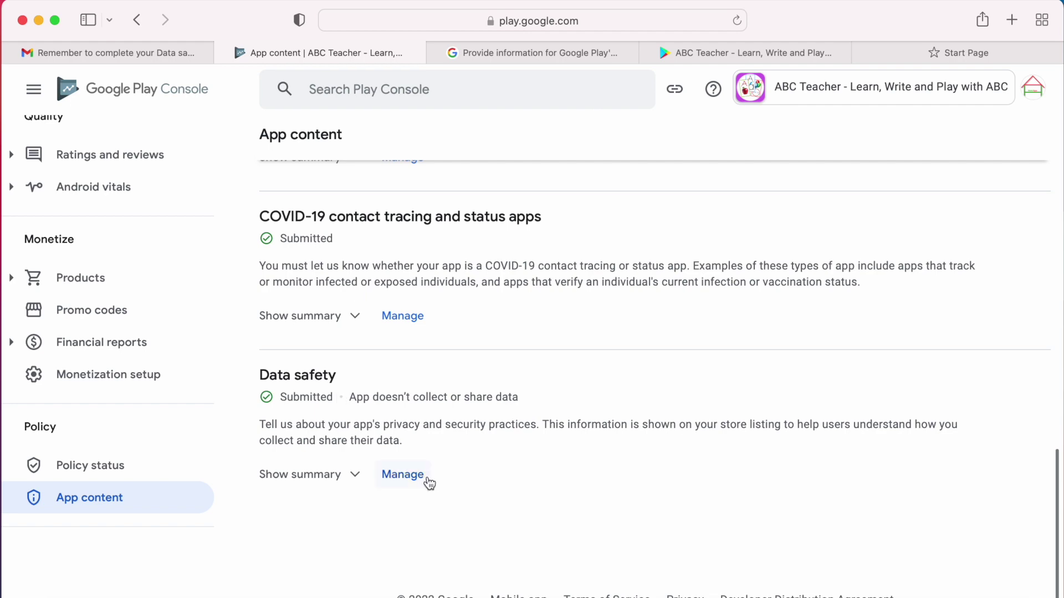
scroll(392, 475, up, 10)
scroll(71, 231, up, 10)
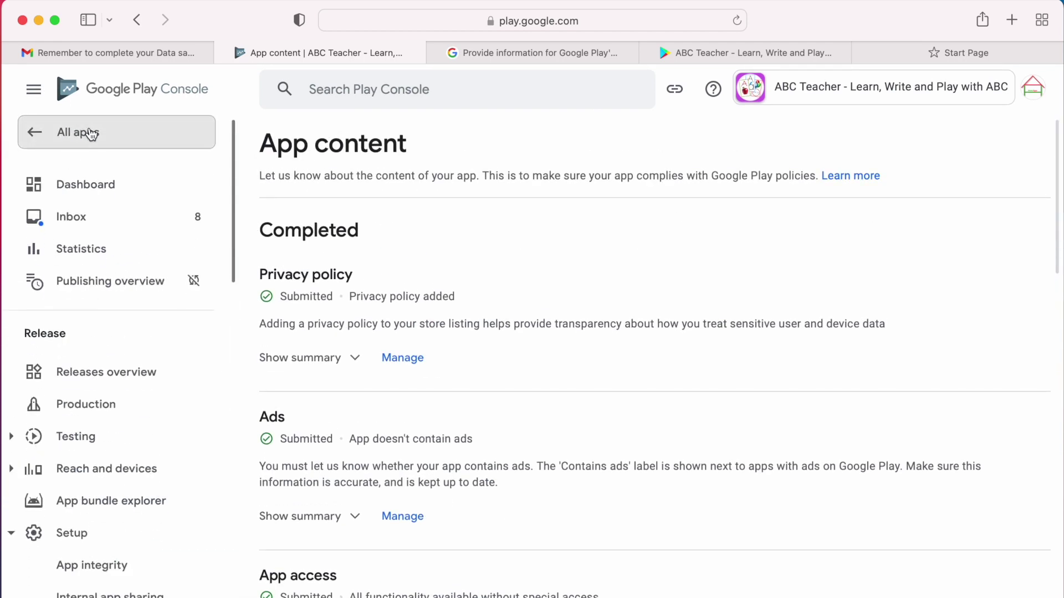
Switch to the Telugu Calendar 2022 app from the list of all apps and open its App content page.
click(89, 136)
scroll(585, 387, down, 4)
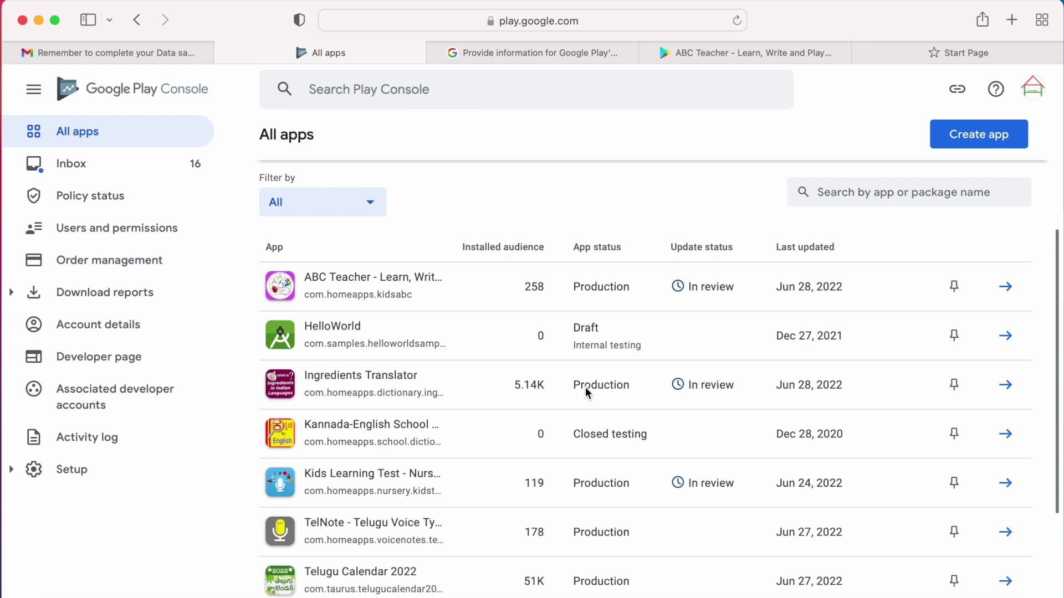
scroll(585, 387, down, 3)
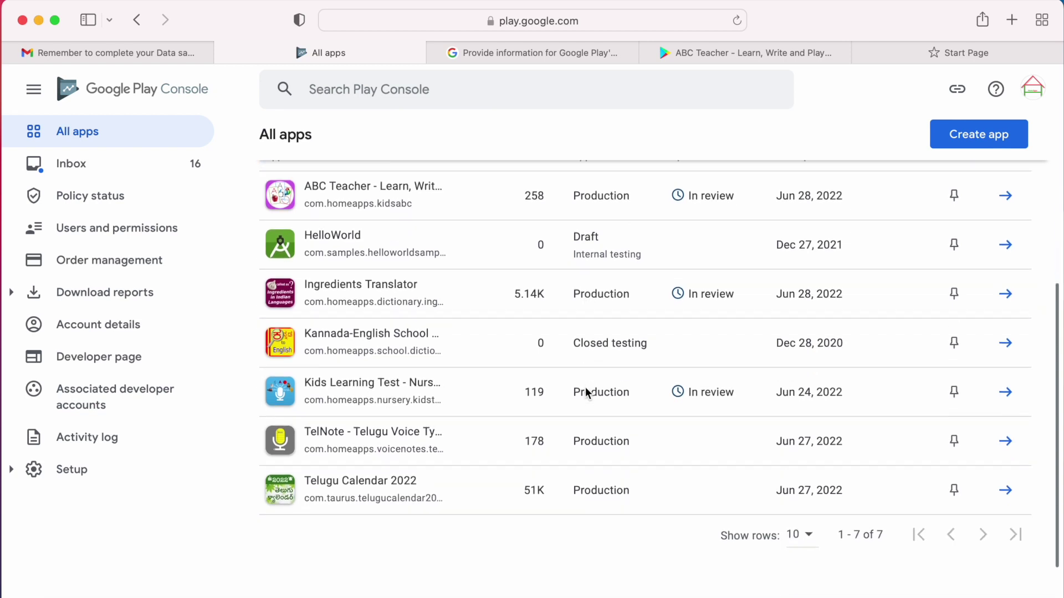
click(351, 451)
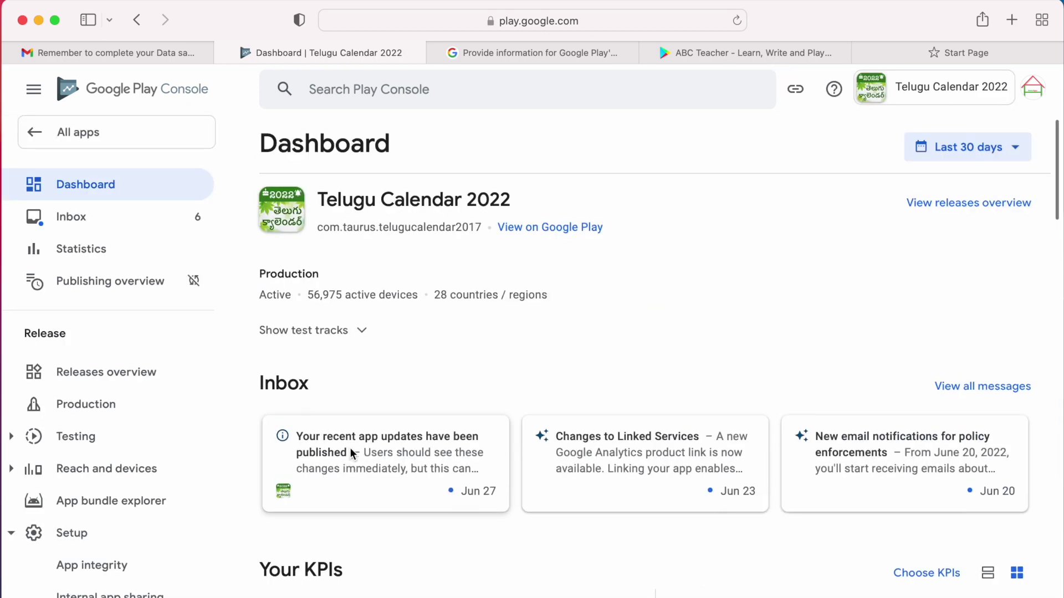
scroll(117, 392, down, 10)
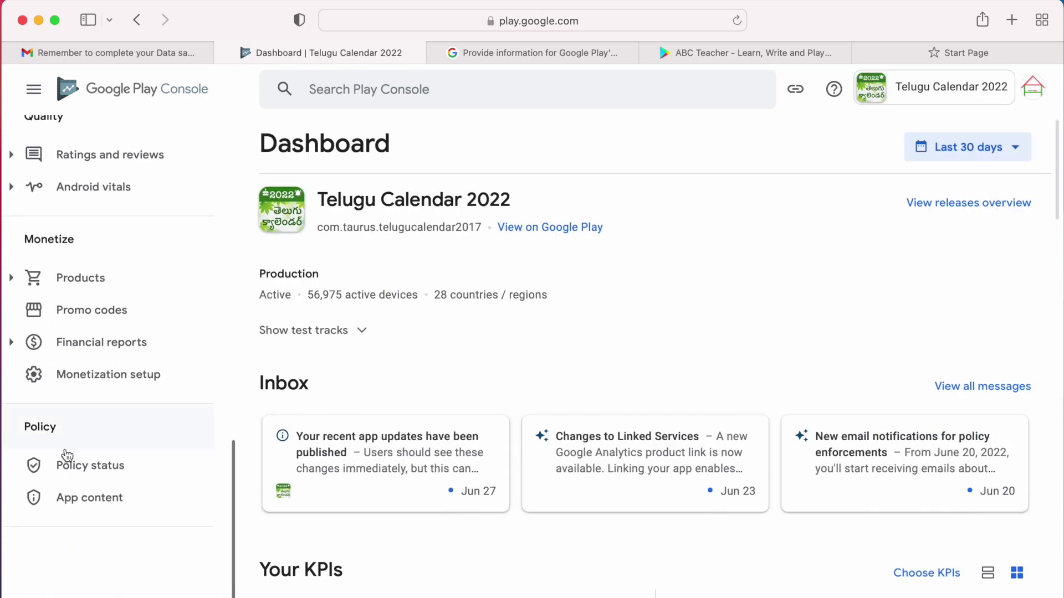
click(84, 497)
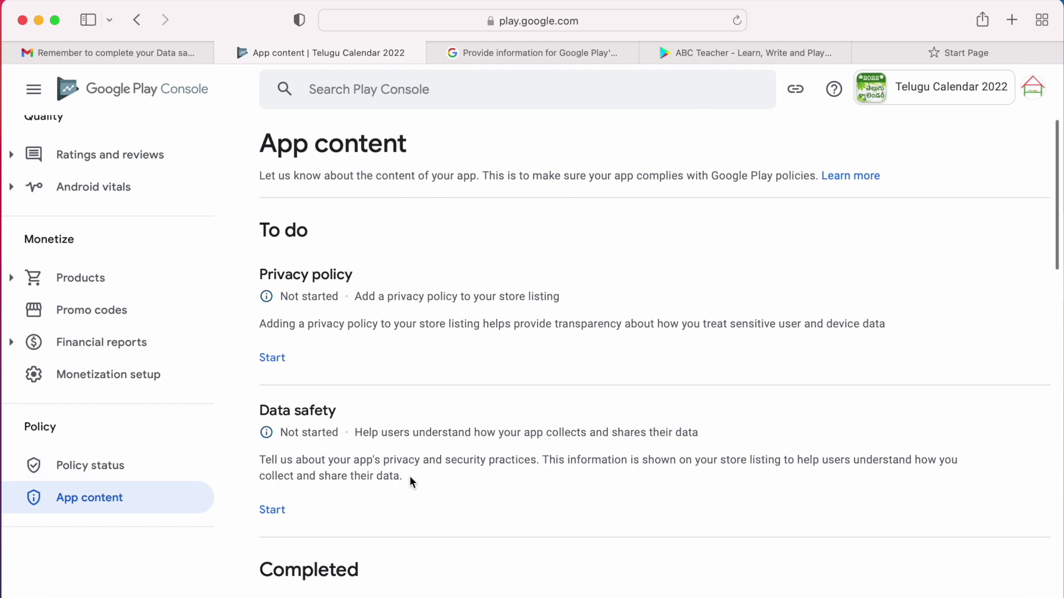
Review the Privacy policy and Data safety to-do items, start the Data safety form, and continue past its overview.
scroll(410, 477, down, 3)
scroll(410, 477, up, 3)
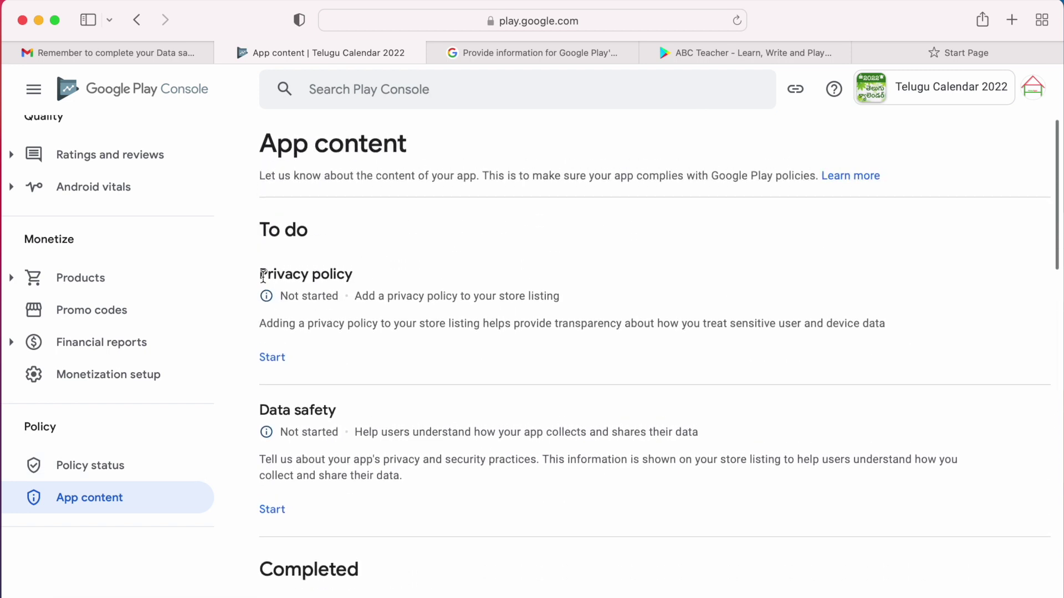
drag(261, 275, 363, 278)
drag(261, 410, 351, 410)
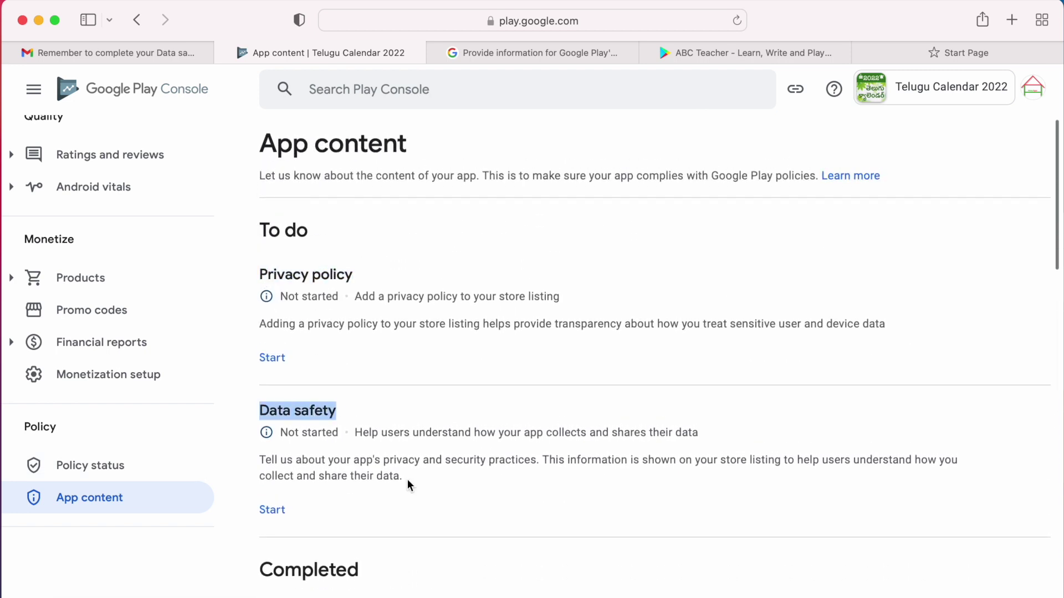
click(424, 391)
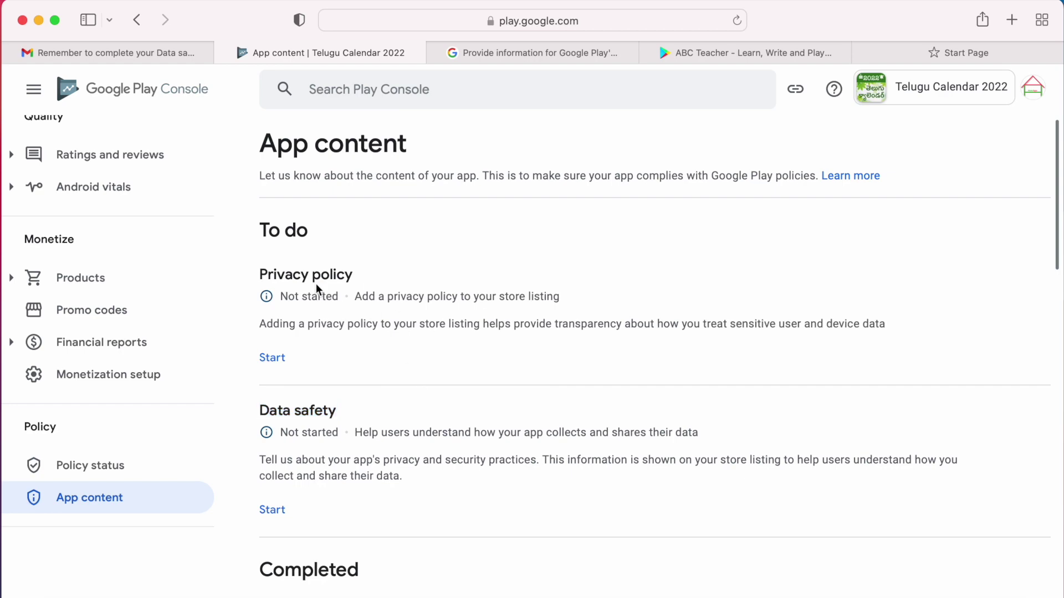
click(273, 511)
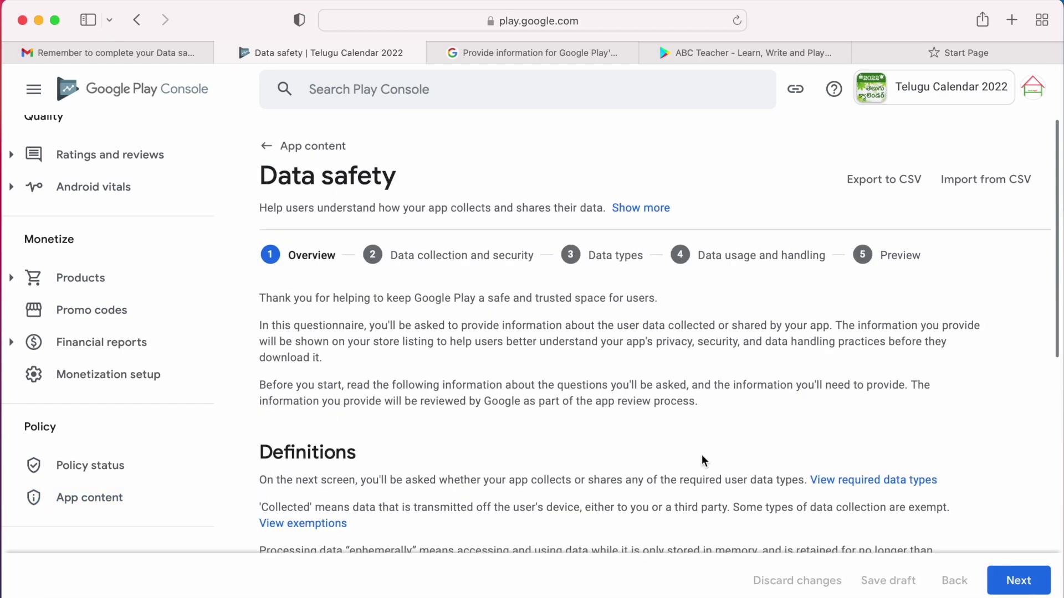
scroll(704, 461, down, 10)
click(1019, 581)
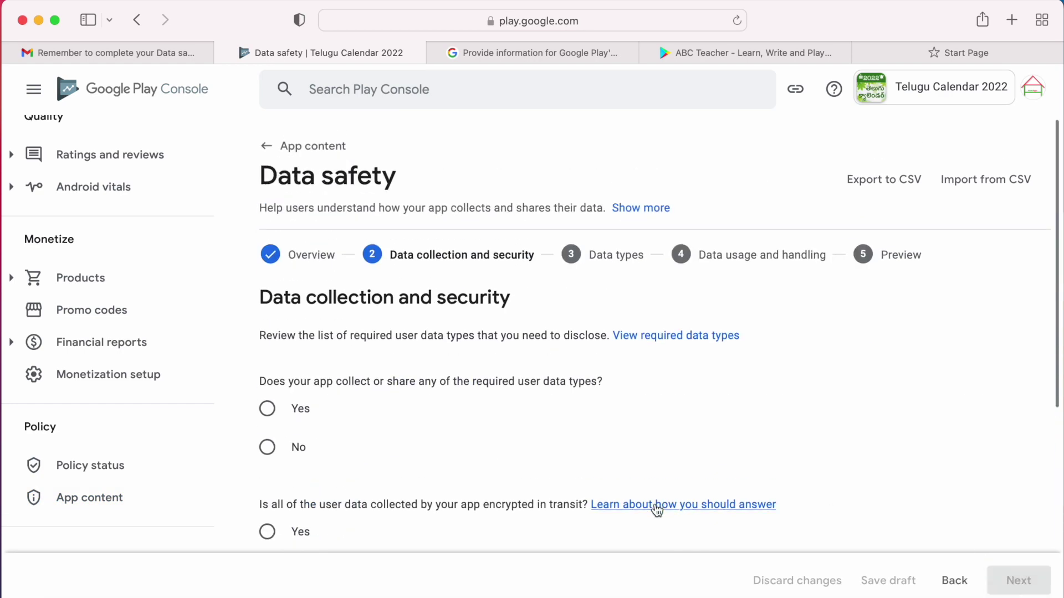
Answer Yes to collecting or sharing user data, Yes to encryption in transit and No to data deletion requests, and continue to Data types.
click(260, 450)
drag(262, 446, 273, 414)
click(271, 412)
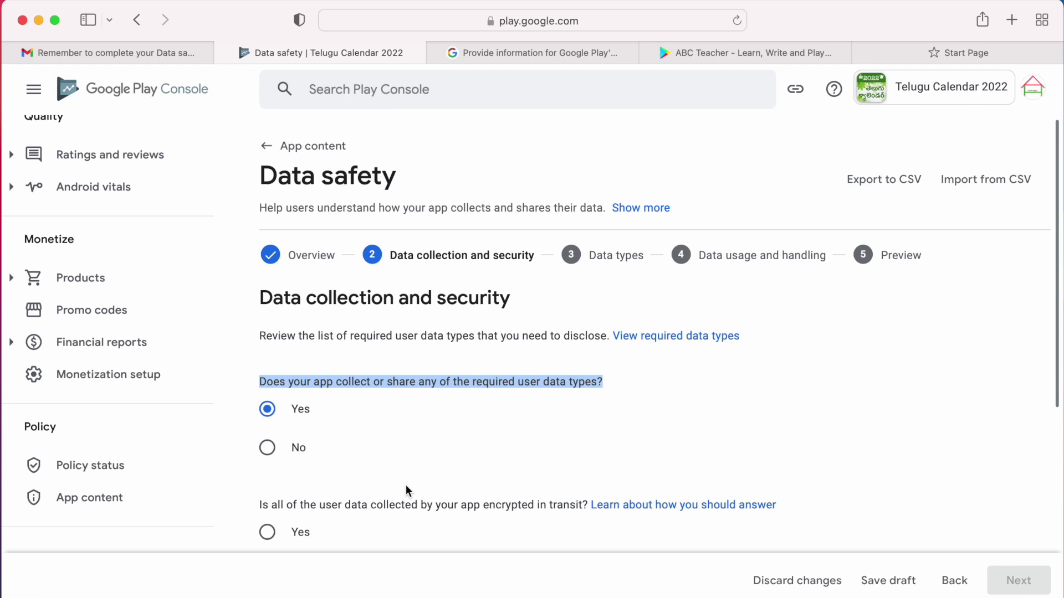
scroll(407, 490, down, 5)
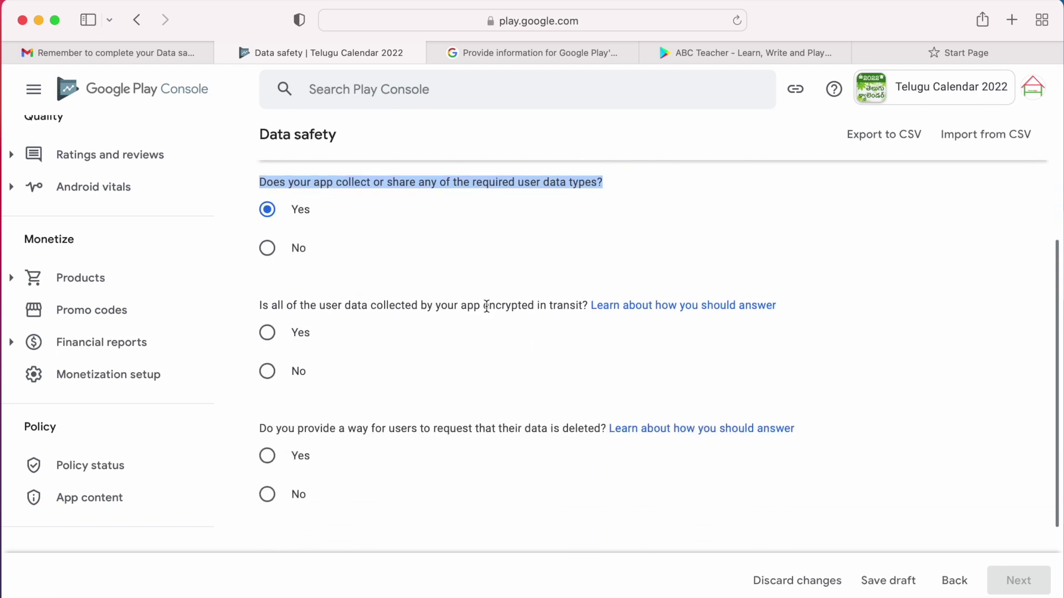
click(267, 335)
click(267, 494)
click(1018, 580)
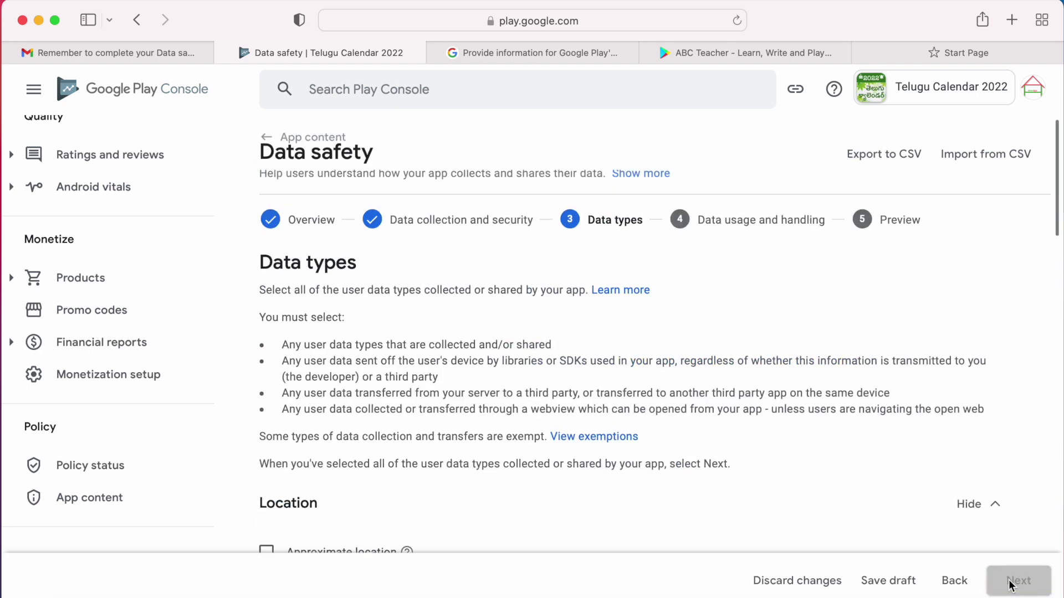
Read the data type selection rules and select Email address and Phone number under Personal info.
scroll(751, 518, down, 1)
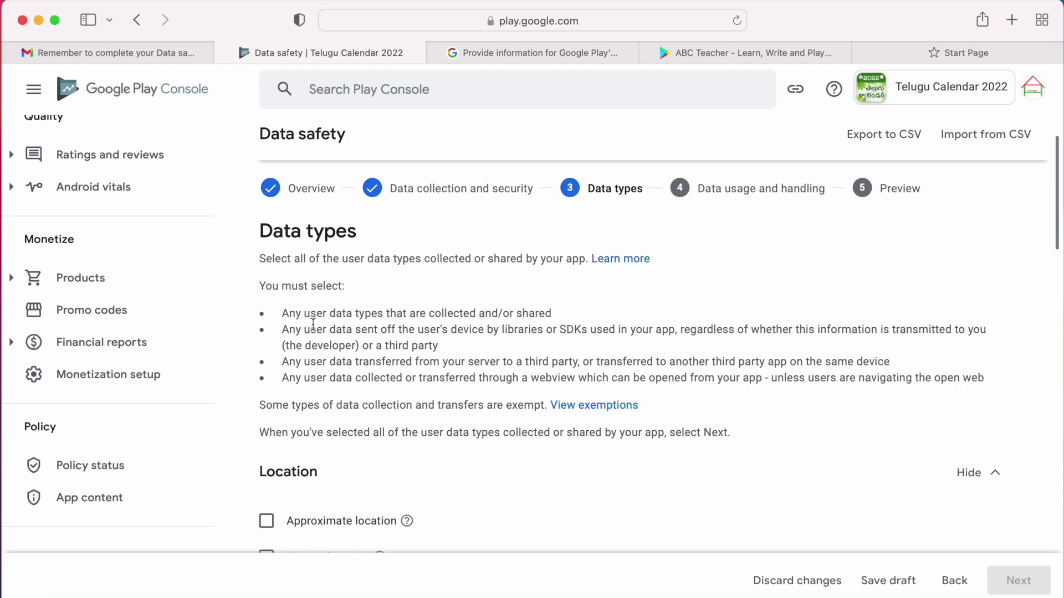
drag(281, 312, 562, 308)
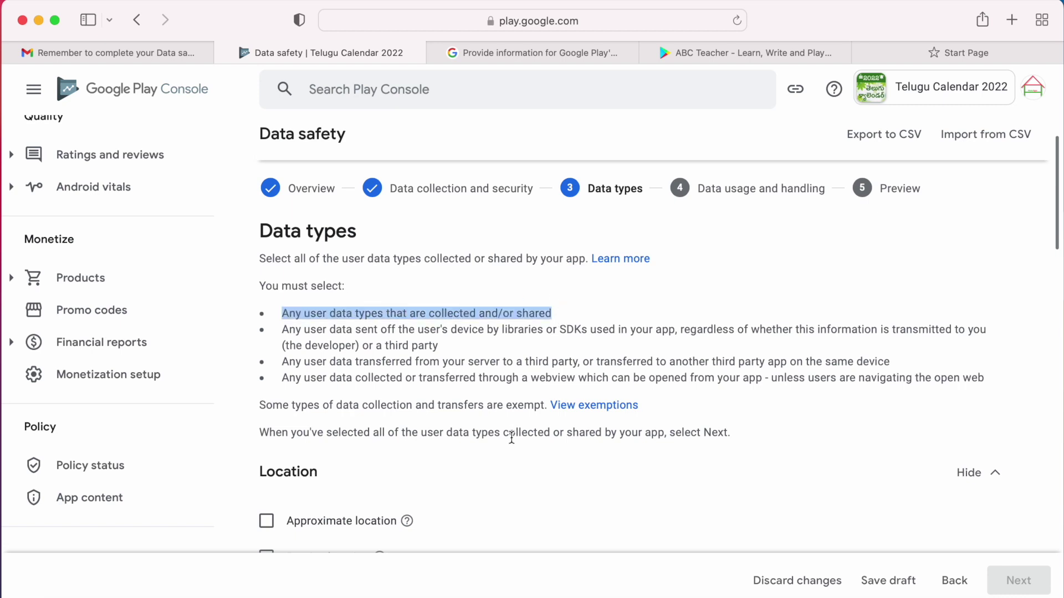
scroll(514, 434, down, 5)
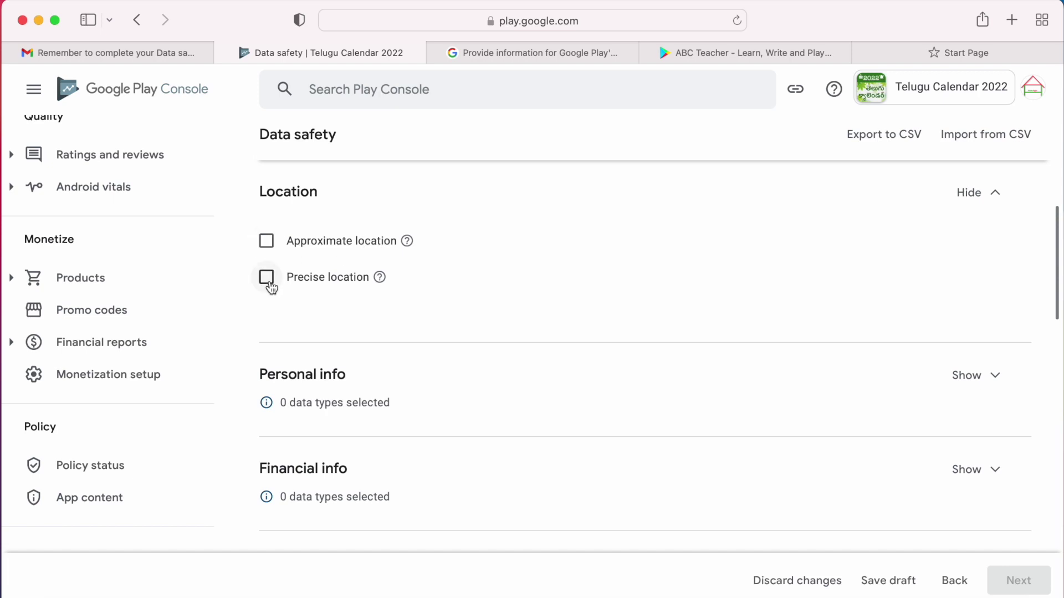
scroll(807, 375, down, 3)
click(973, 266)
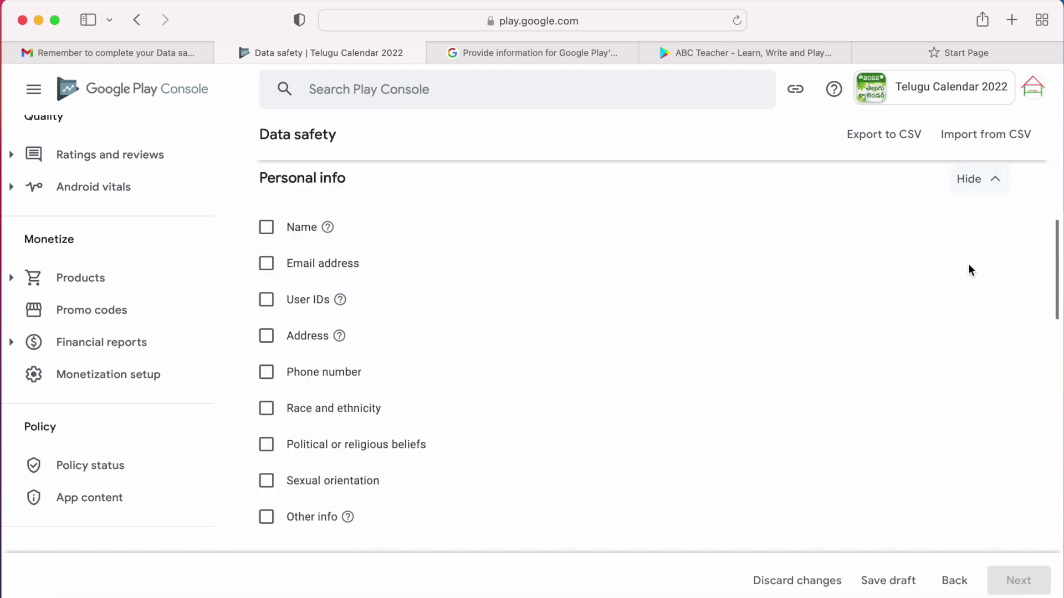
click(268, 270)
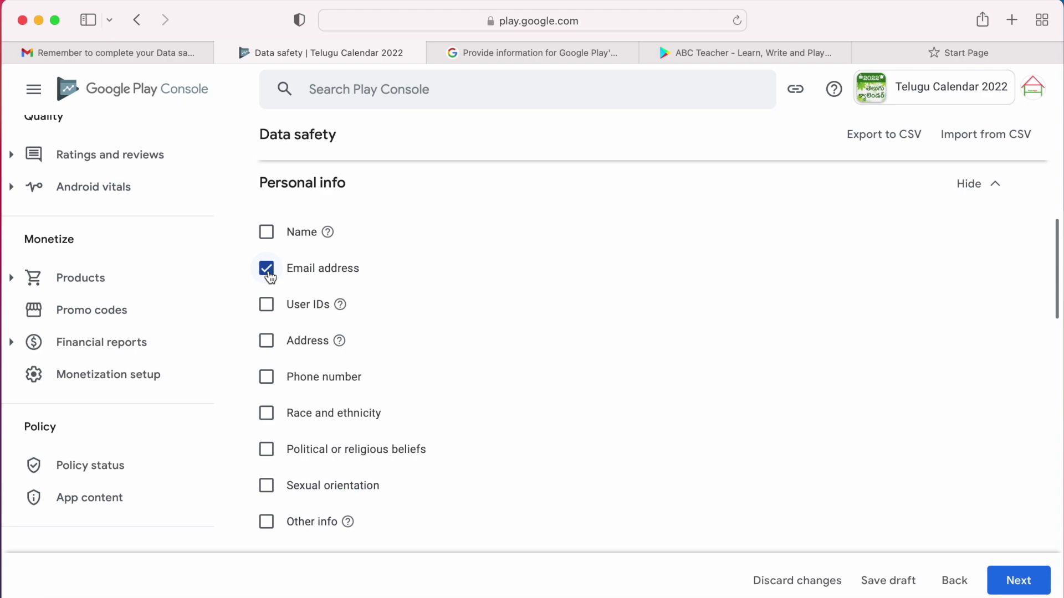
click(267, 378)
Recheck the selected Personal info data types and continue to the Data usage and handling stage.
scroll(357, 415, down, 10)
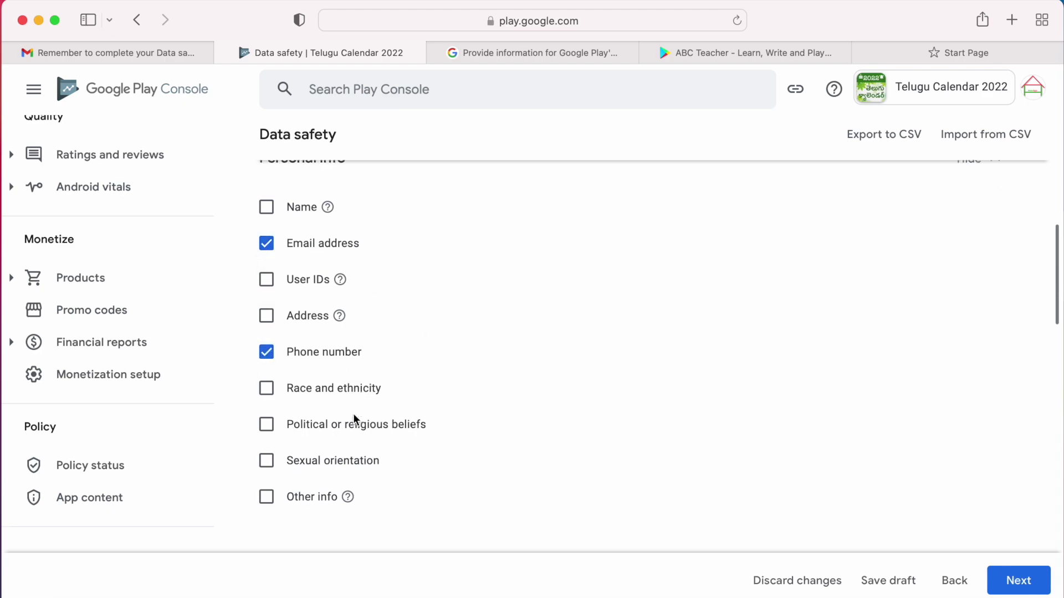
scroll(390, 380, up, 15)
scroll(390, 380, down, 5)
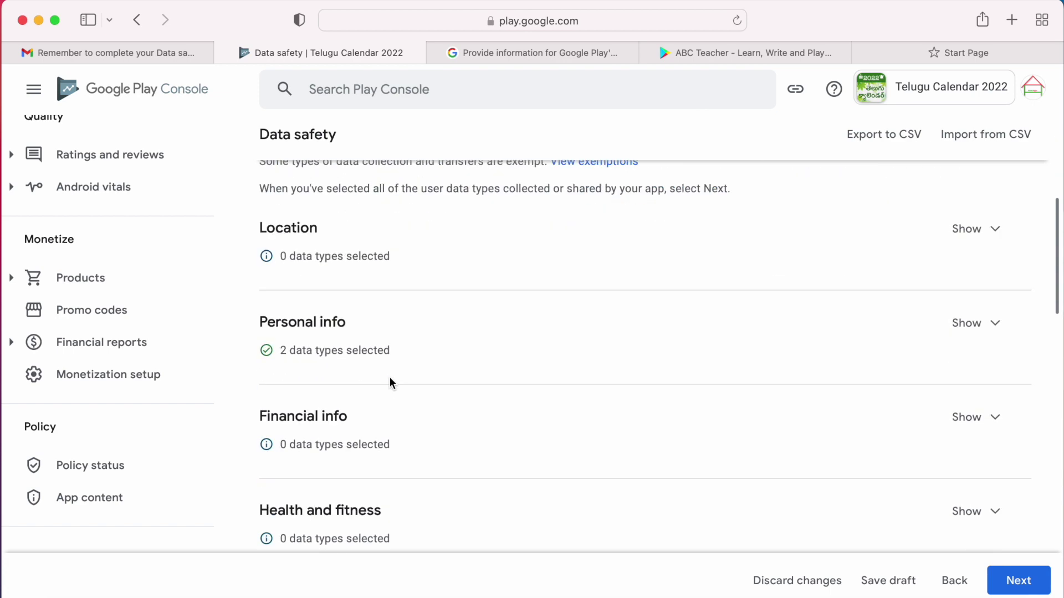
scroll(351, 276, up, 1)
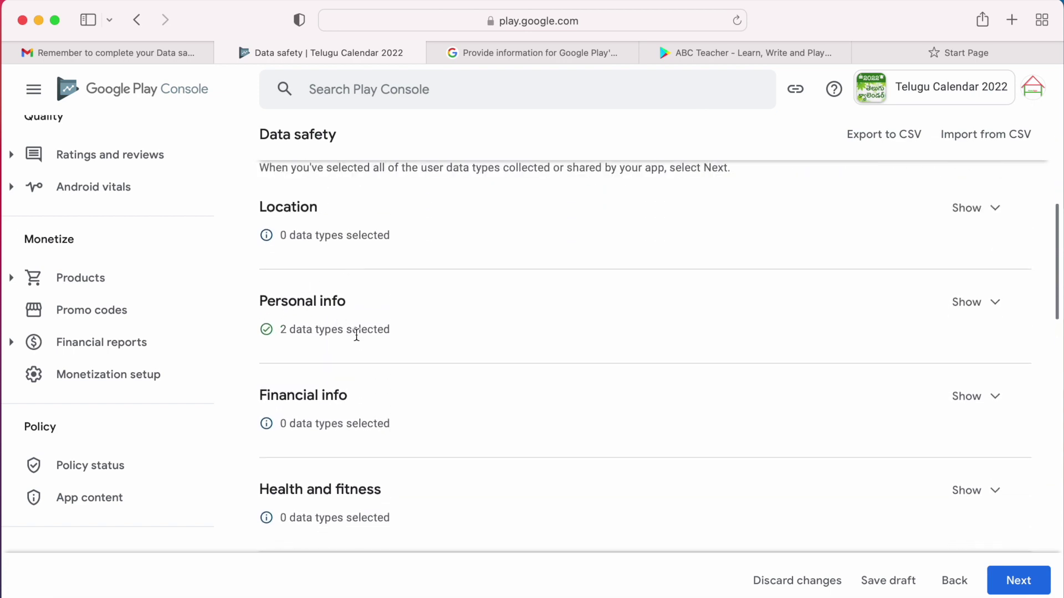
click(974, 302)
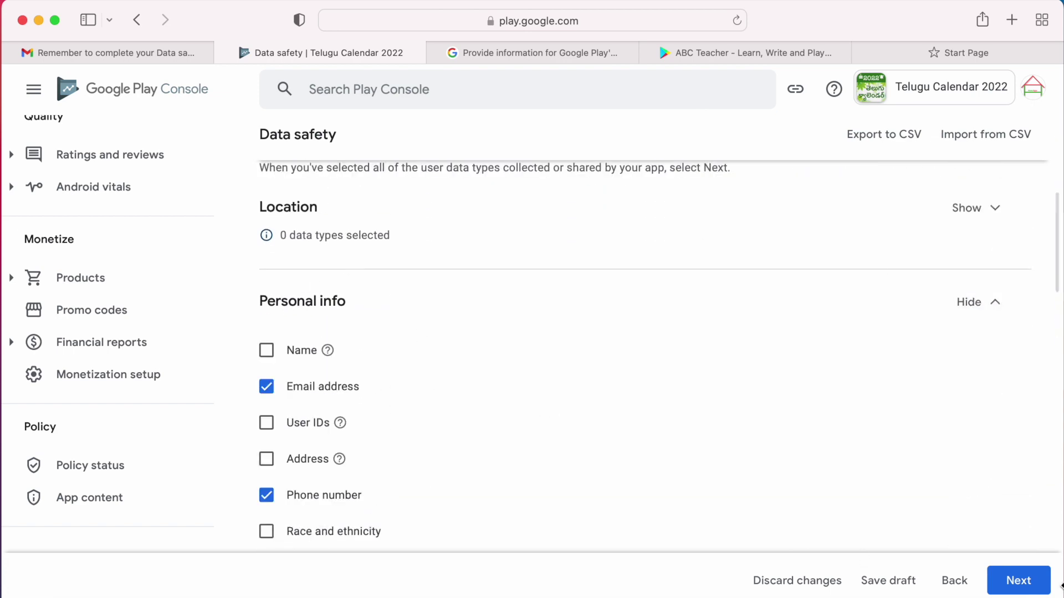
click(1044, 588)
scroll(667, 494, down, 3)
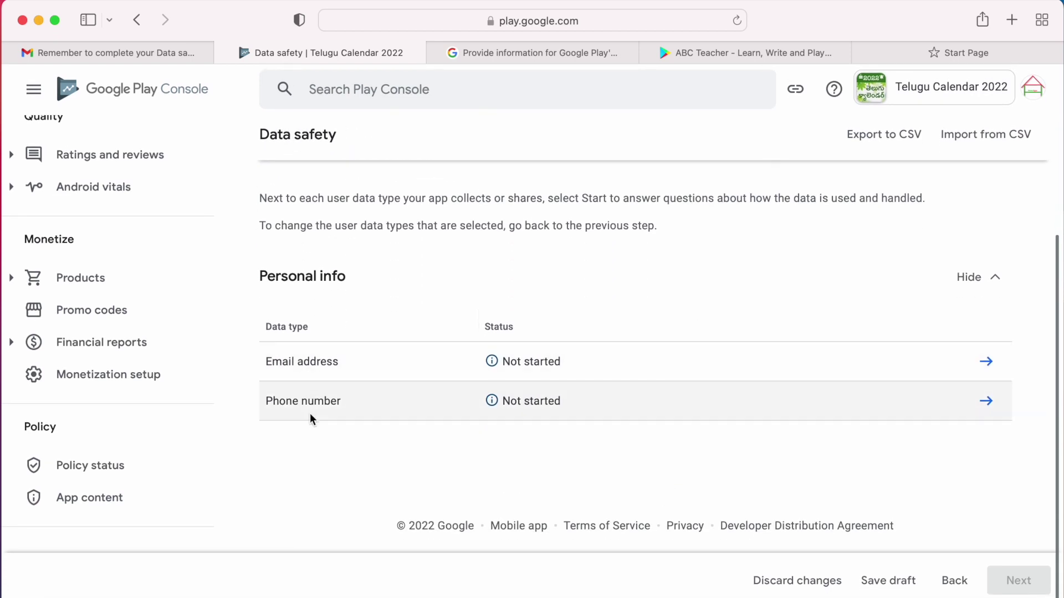
For Email address, declare the data as Collected, processed ephemerally, and required so users can't turn off its collection.
click(987, 367)
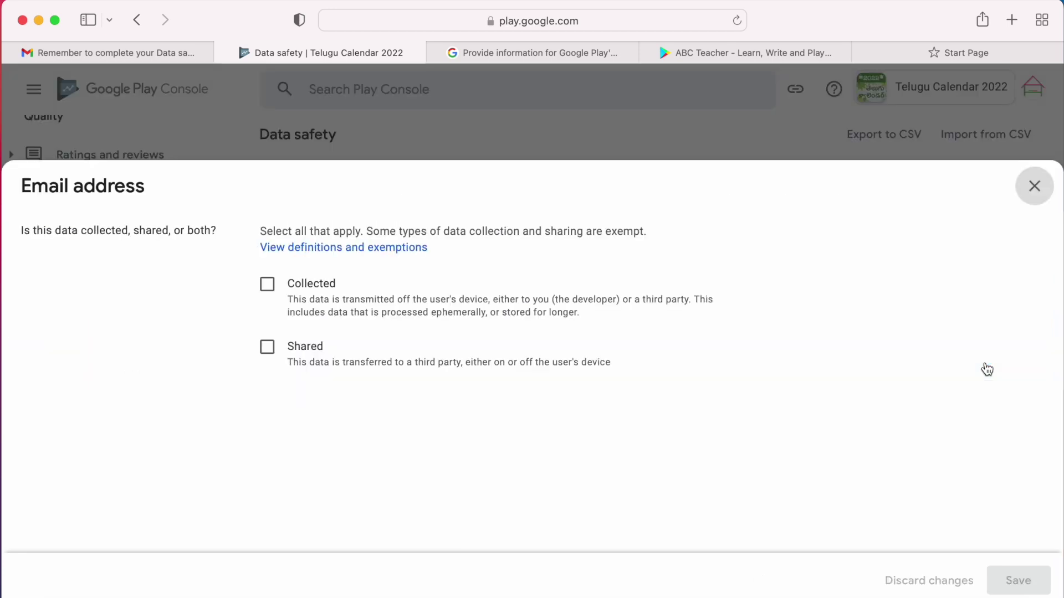
drag(26, 187, 155, 187)
double_click(315, 281)
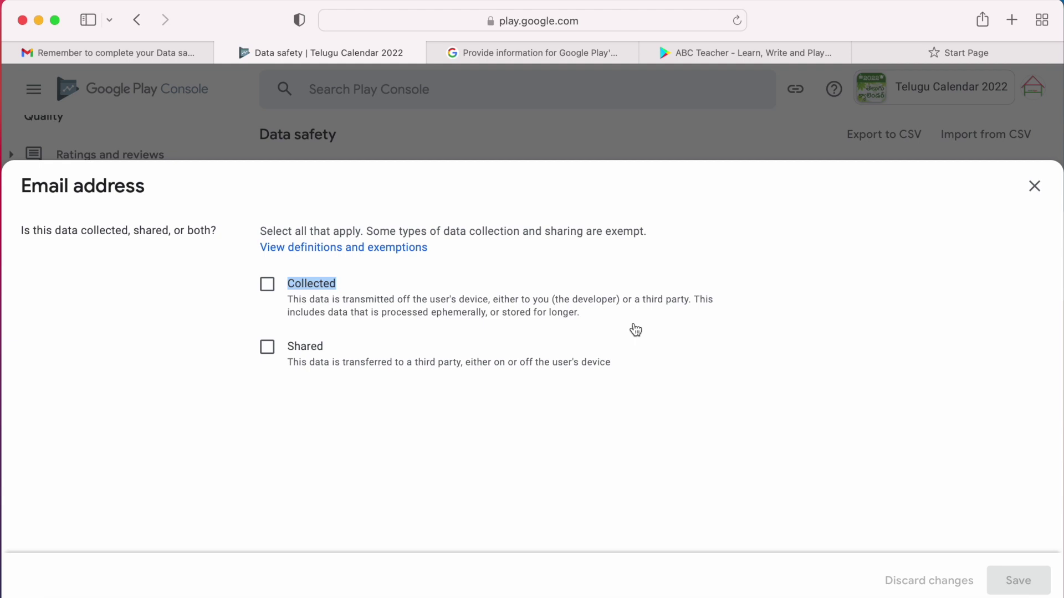
click(270, 289)
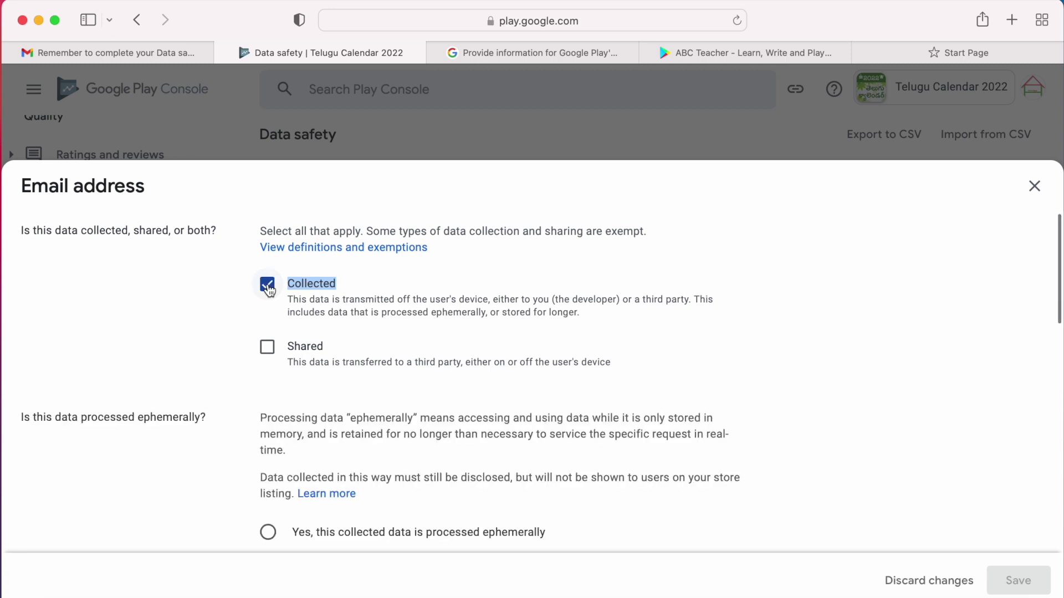
click(349, 290)
click(338, 288)
scroll(454, 409, down, 5)
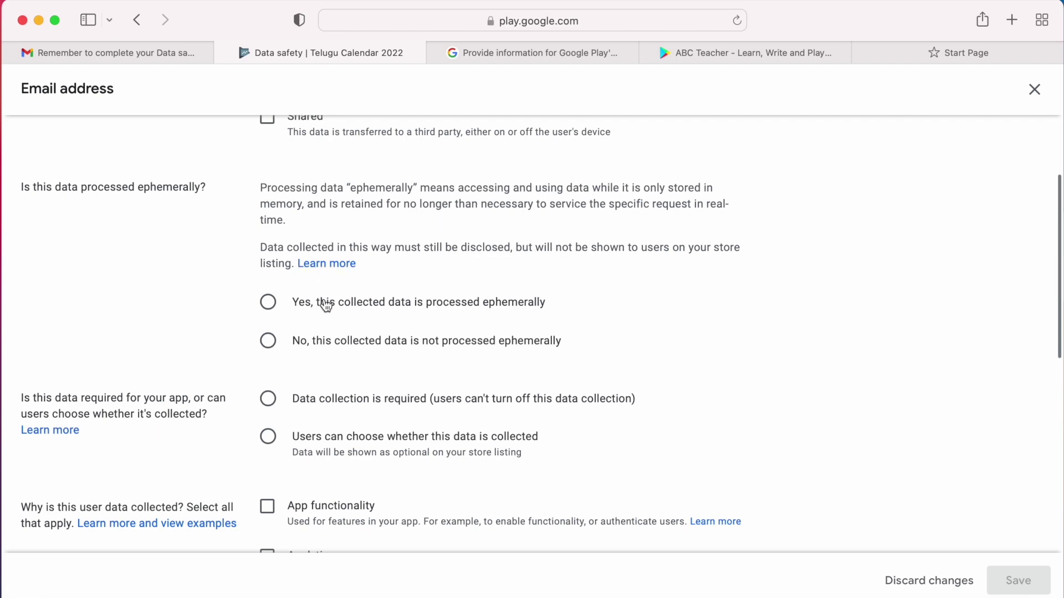
click(270, 309)
scroll(365, 363, down, 4)
scroll(367, 363, down, 3)
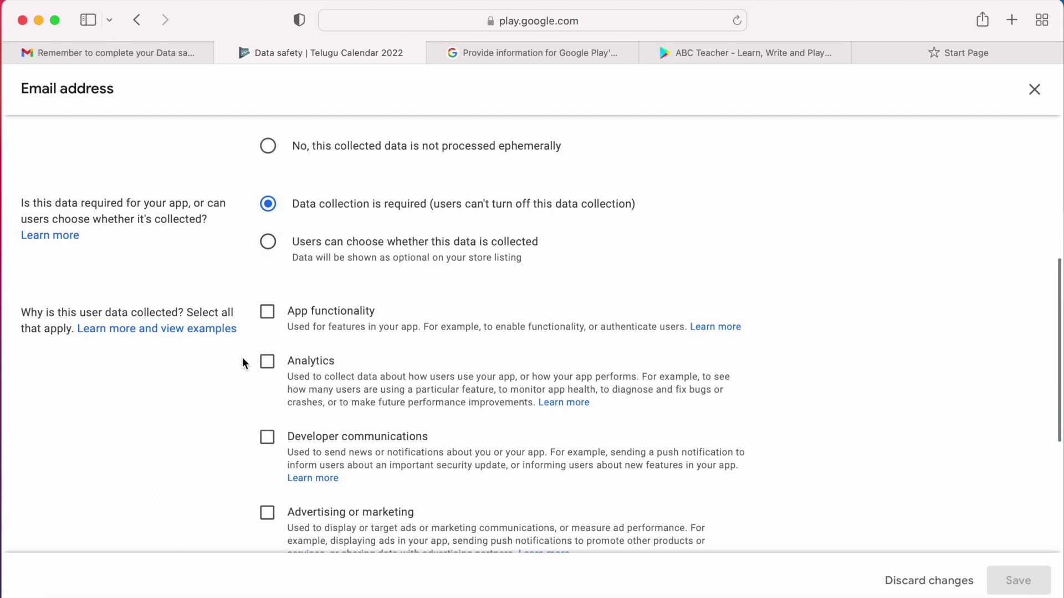
Select Account management and Developer communications as the reasons for collecting Email address, and save its answers.
scroll(297, 376, down, 3)
scroll(297, 382, down, 2)
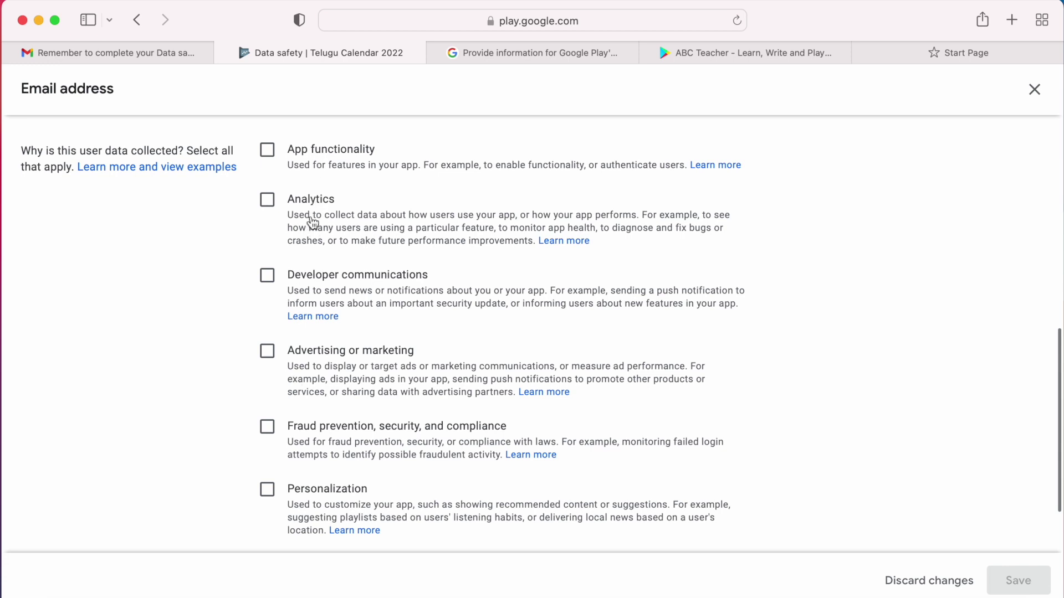
scroll(393, 293, down, 2)
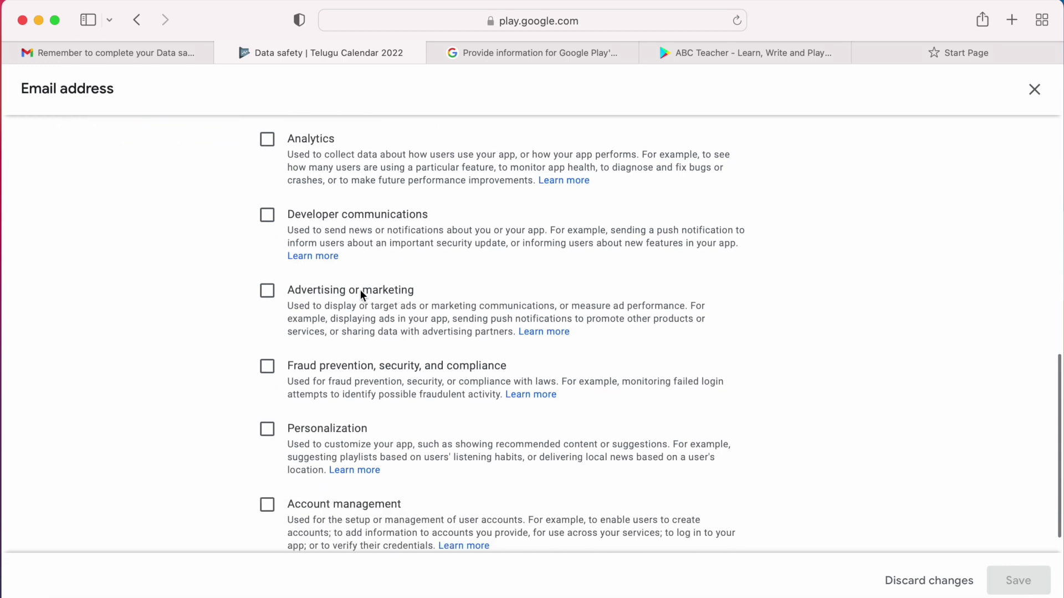
scroll(399, 298, down, 1)
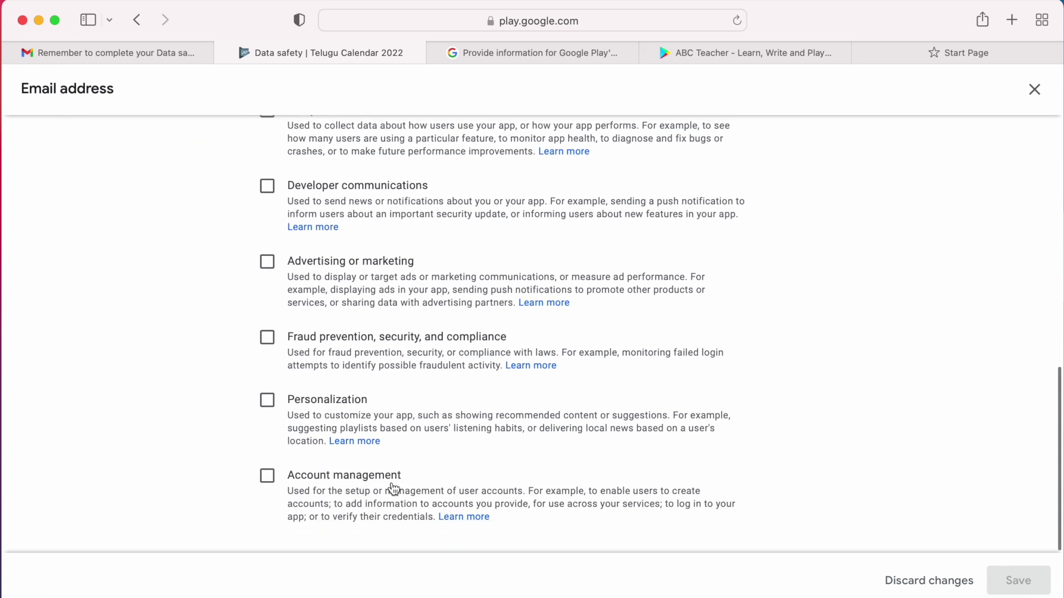
click(266, 479)
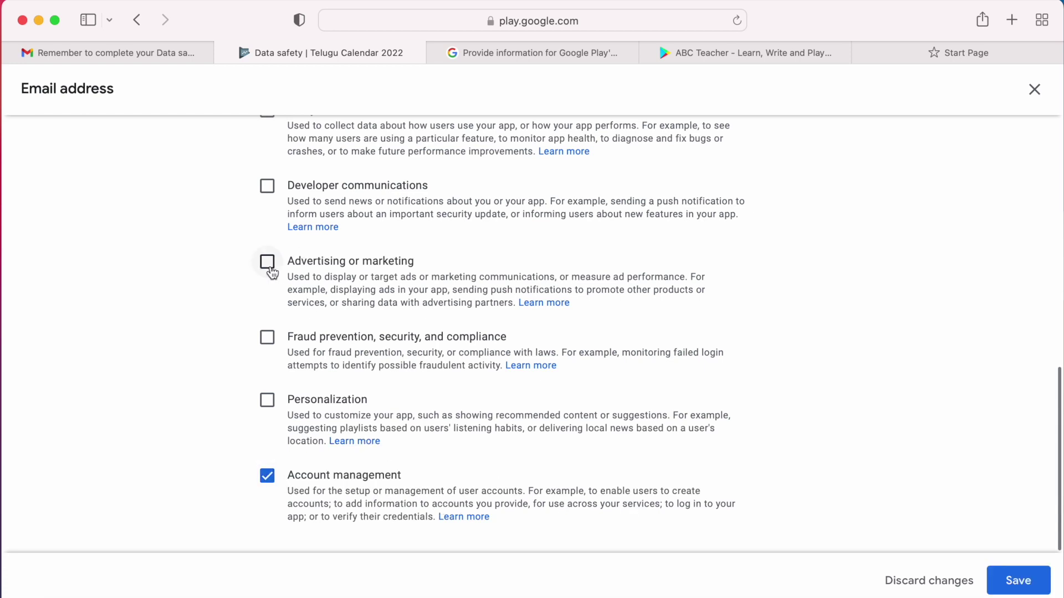
click(267, 187)
click(1020, 582)
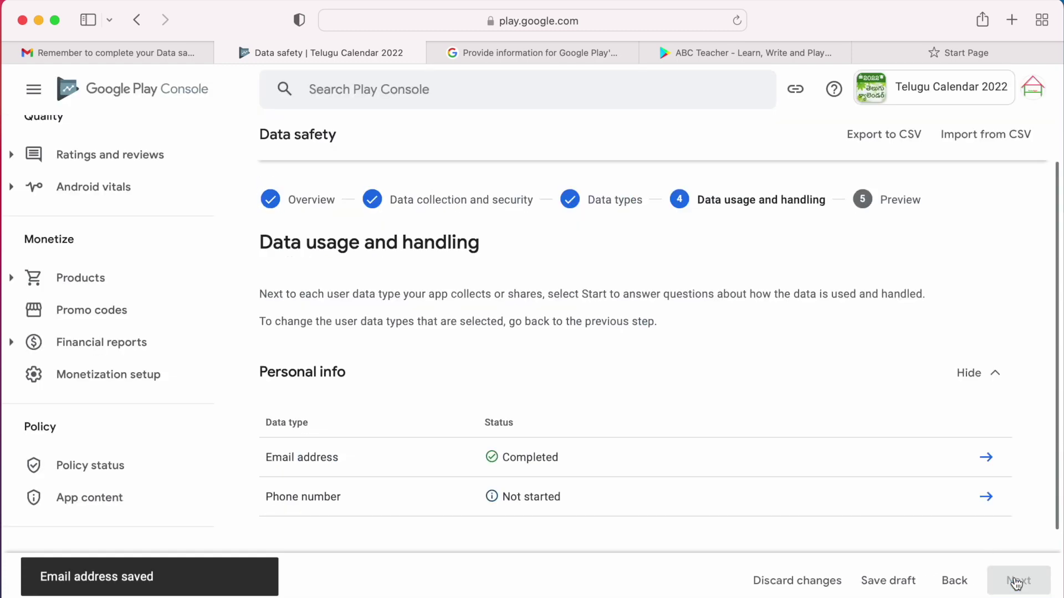
For Phone number, declare the data as Collected, processed ephemerally, and required so users can't turn off its collection.
scroll(893, 440, down, 3)
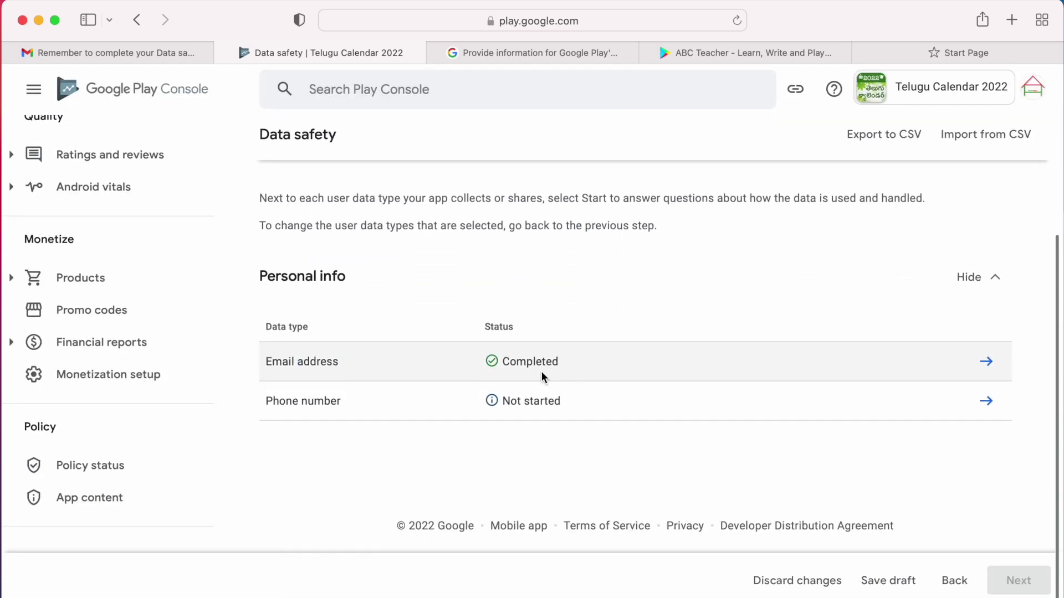
click(981, 401)
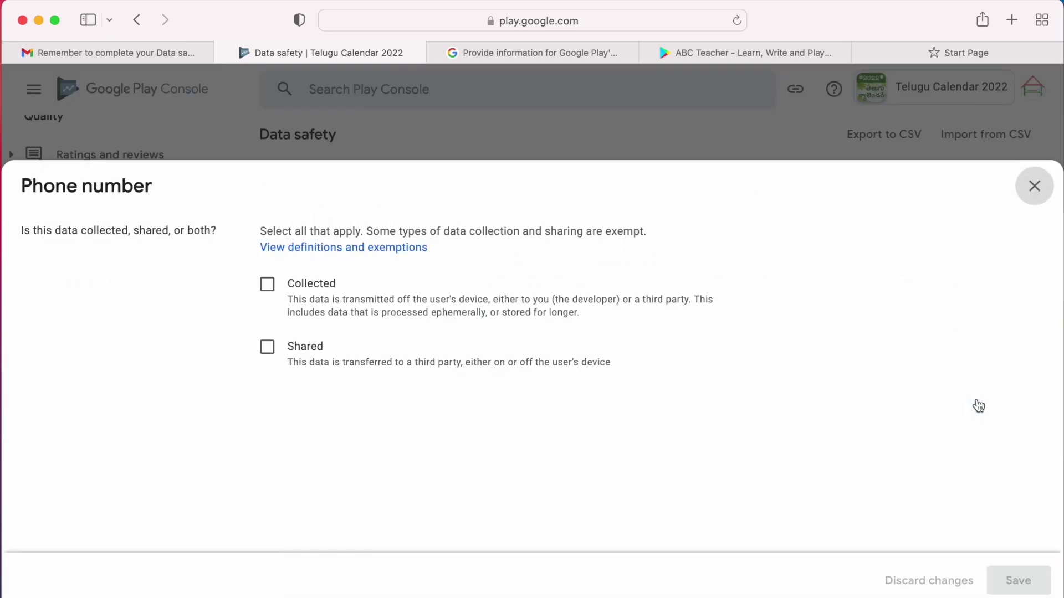
click(267, 280)
scroll(353, 380, down, 1)
scroll(353, 382, down, 3)
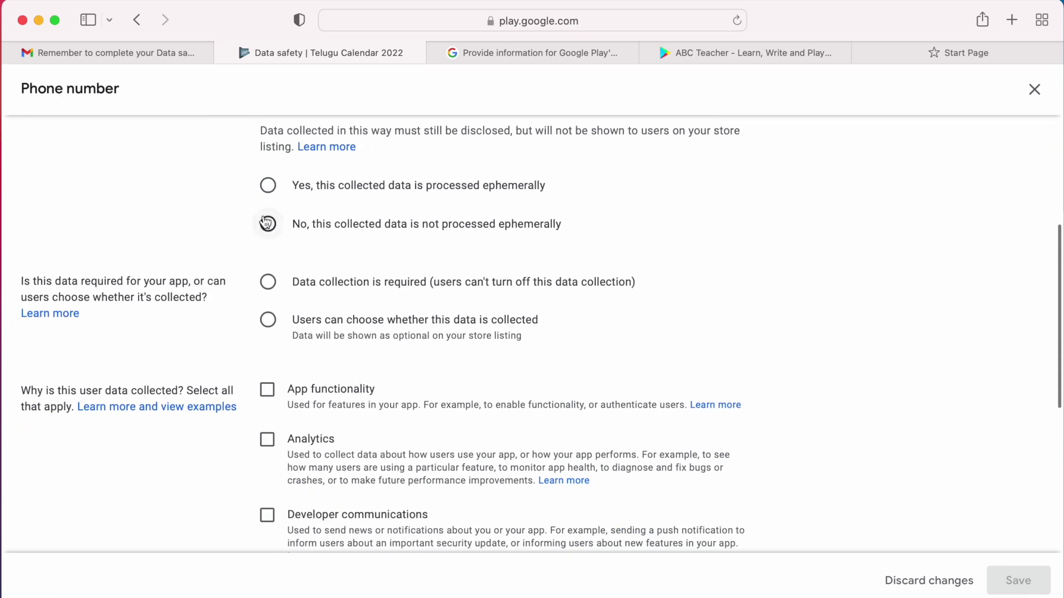
click(269, 187)
click(268, 282)
Select Account management and Fraud prevention, security, and compliance as the reasons for collecting Phone number, and save its answers.
scroll(272, 286, down, 6)
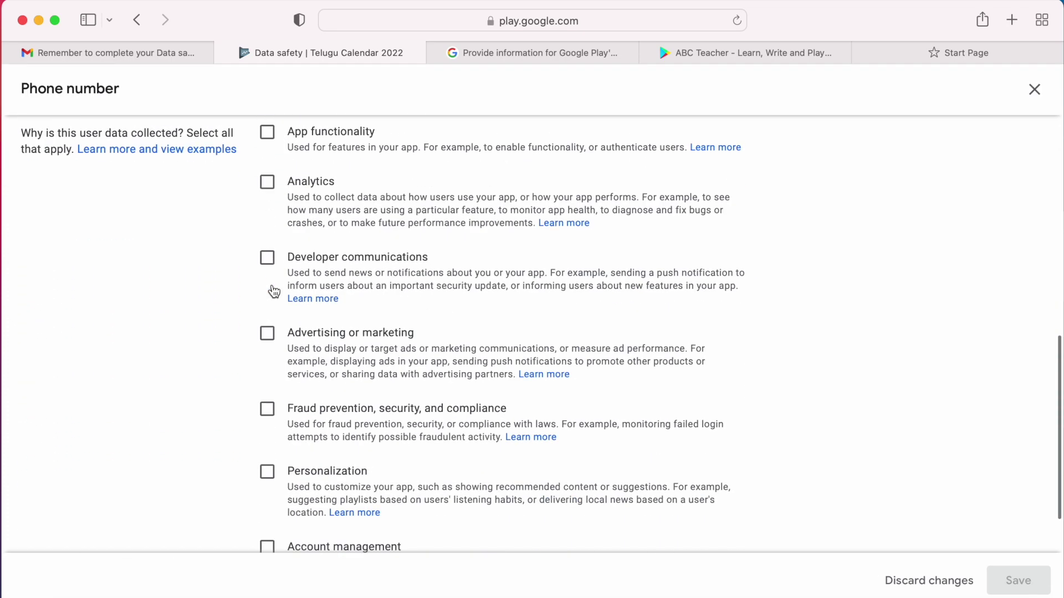
click(267, 475)
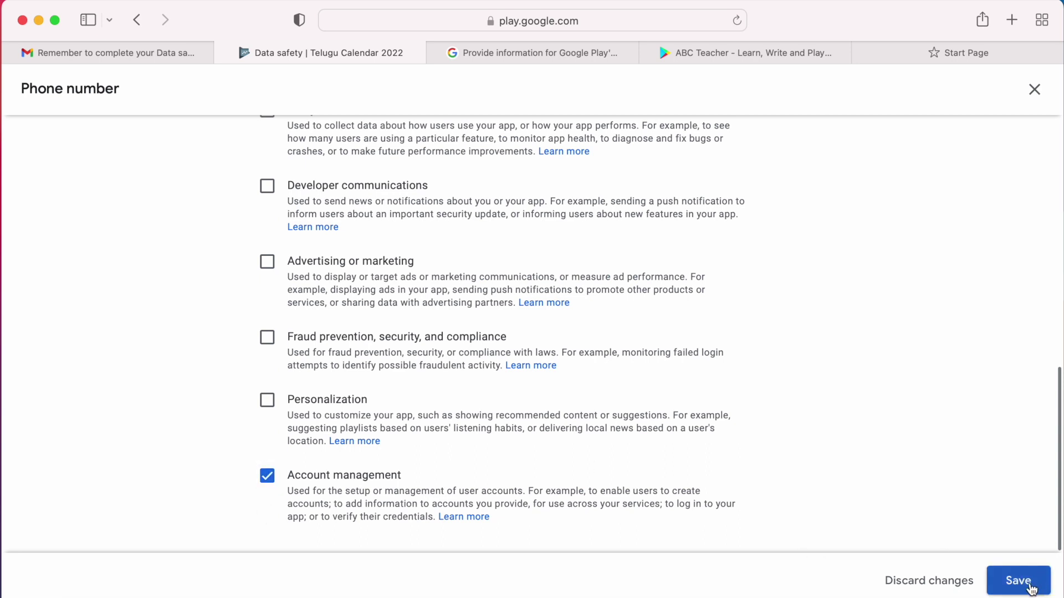
click(267, 337)
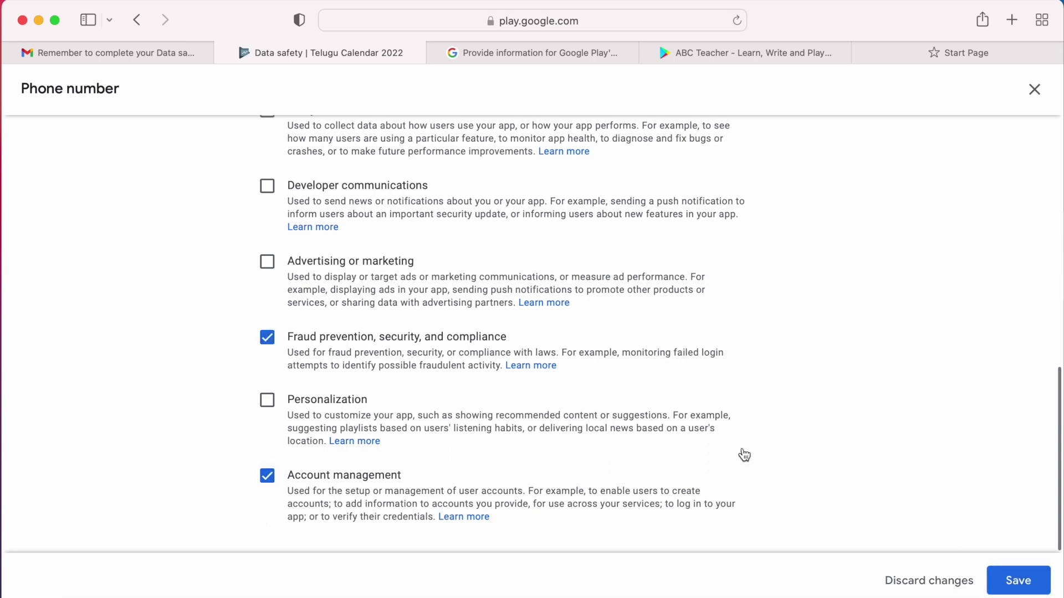
click(1012, 571)
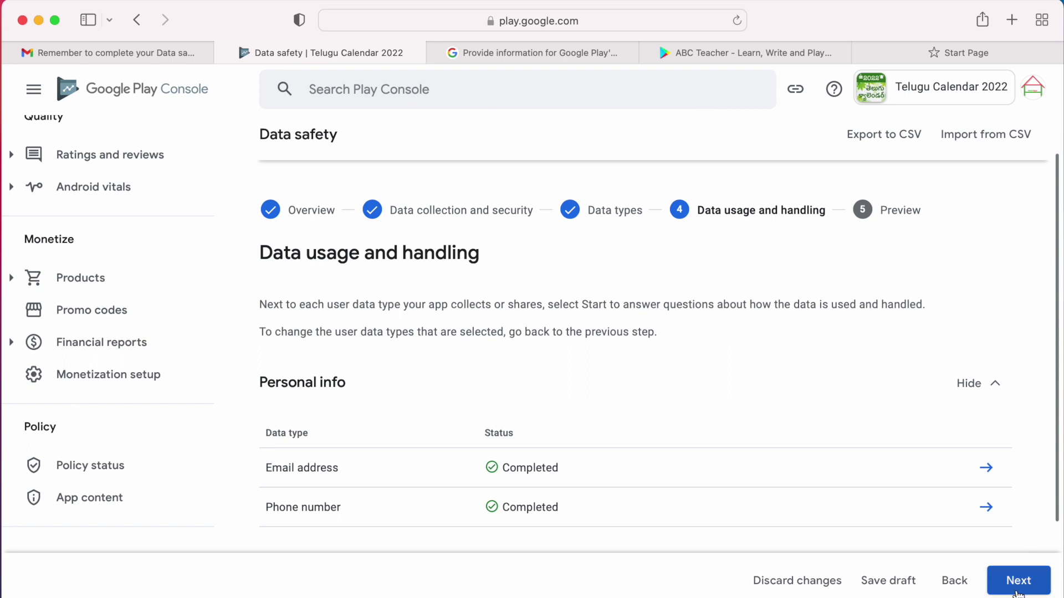
Review the Store listing preview and its Privacy policy section, and discard the unsaved Data safety form changes.
click(1018, 589)
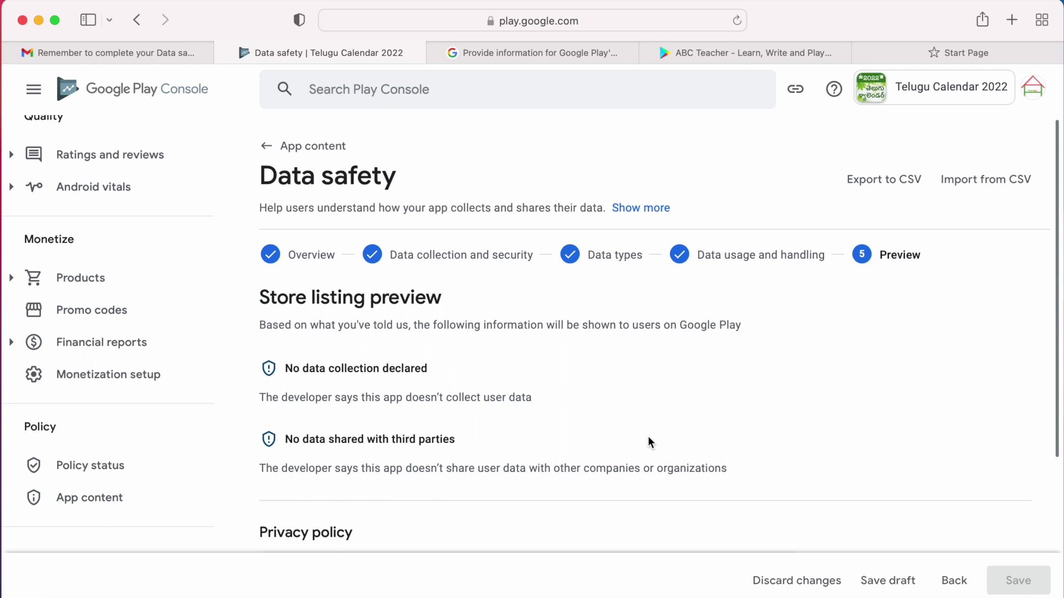
scroll(648, 437, down, 5)
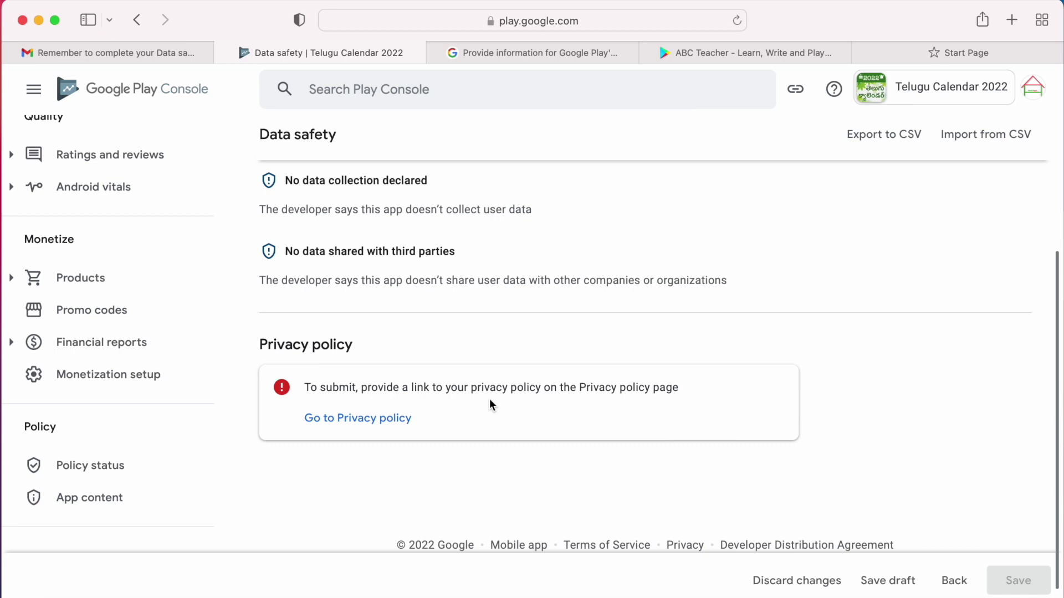
scroll(490, 404, up, 3)
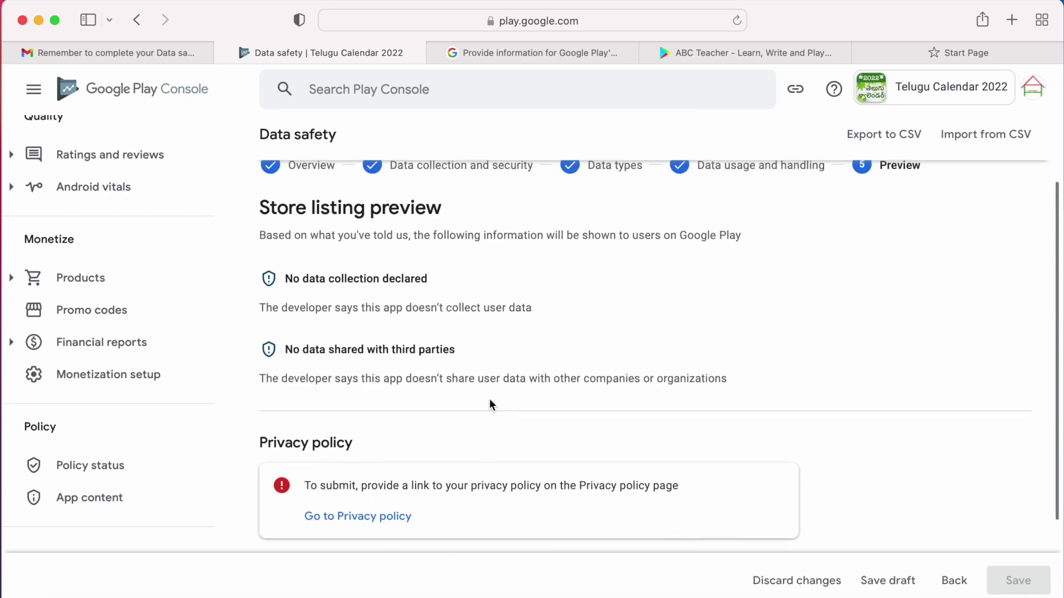
scroll(490, 404, up, 1)
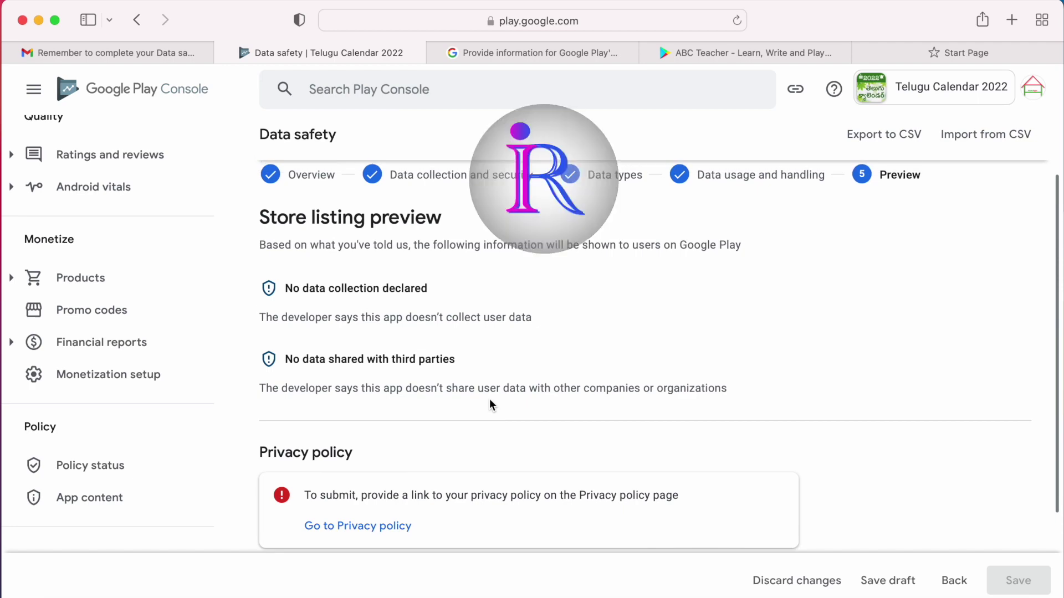
click(806, 579)
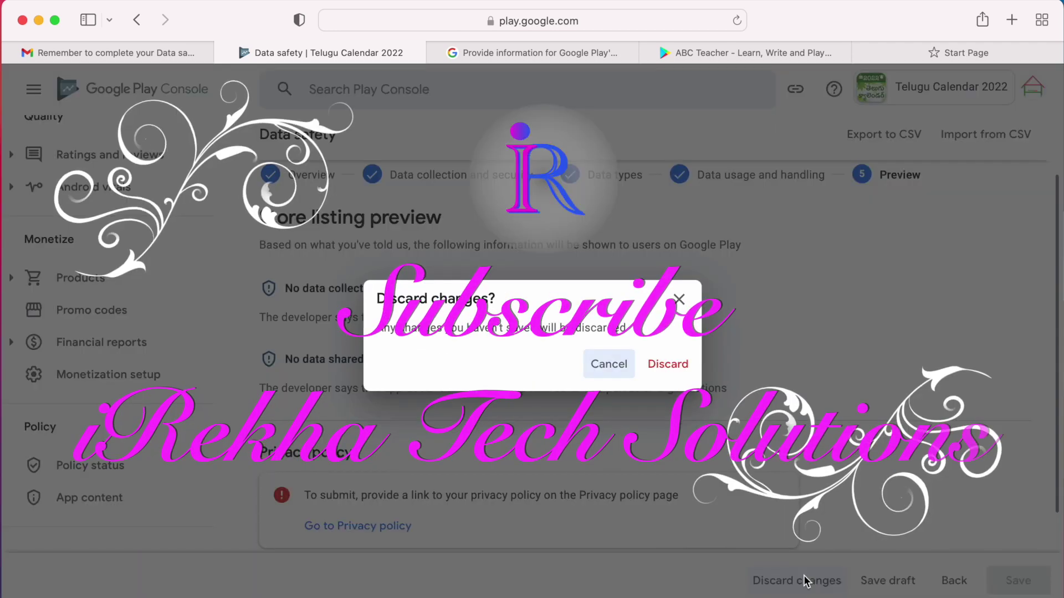
click(669, 364)
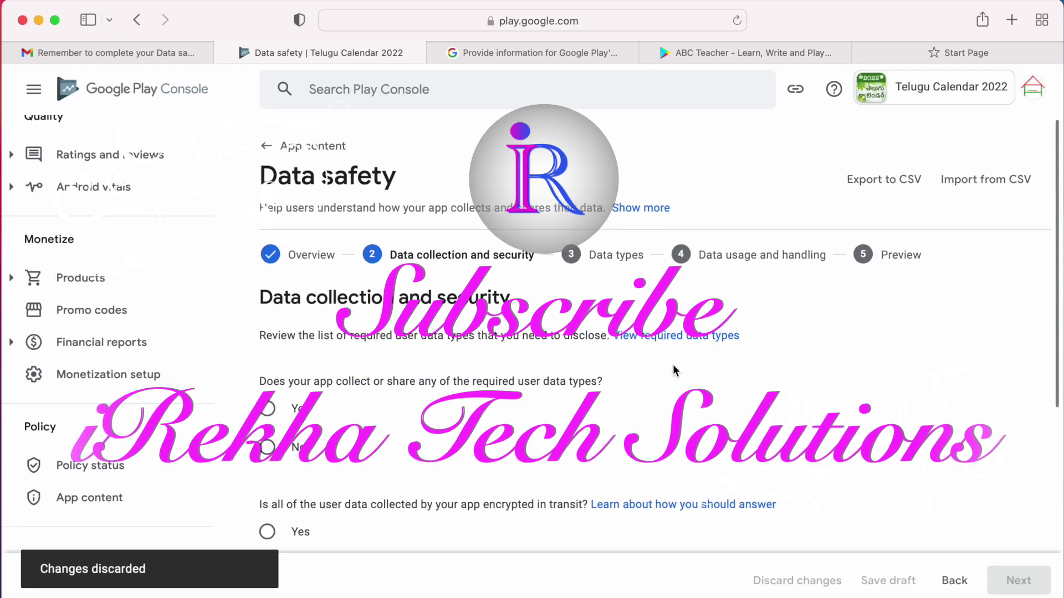